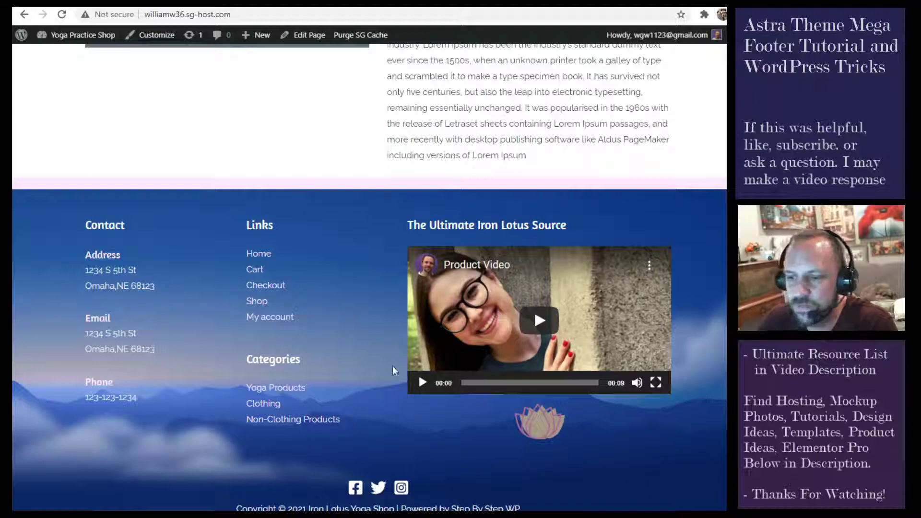
# - Open the Footer Builder in the theme customizer for the Yoga Practice Shop home page
pyautogui.scroll(7, 556, 246)
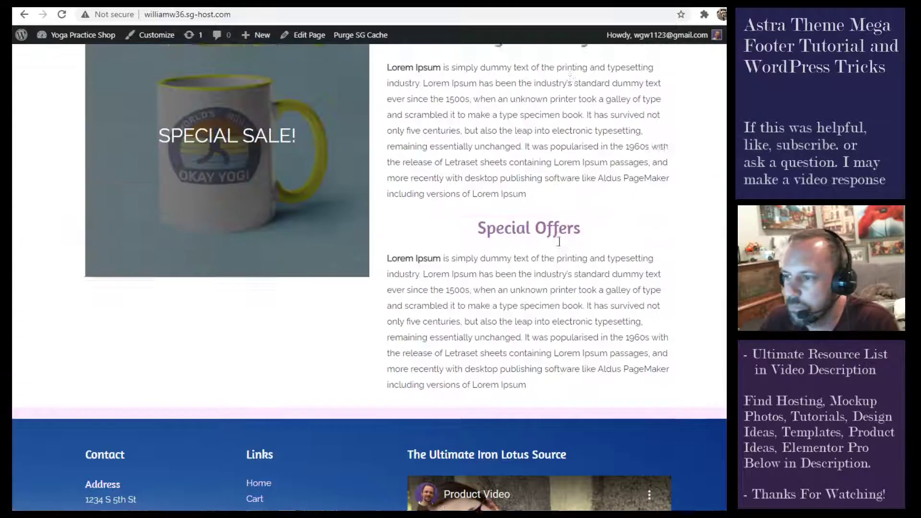
pyautogui.scroll(8, 549, 242)
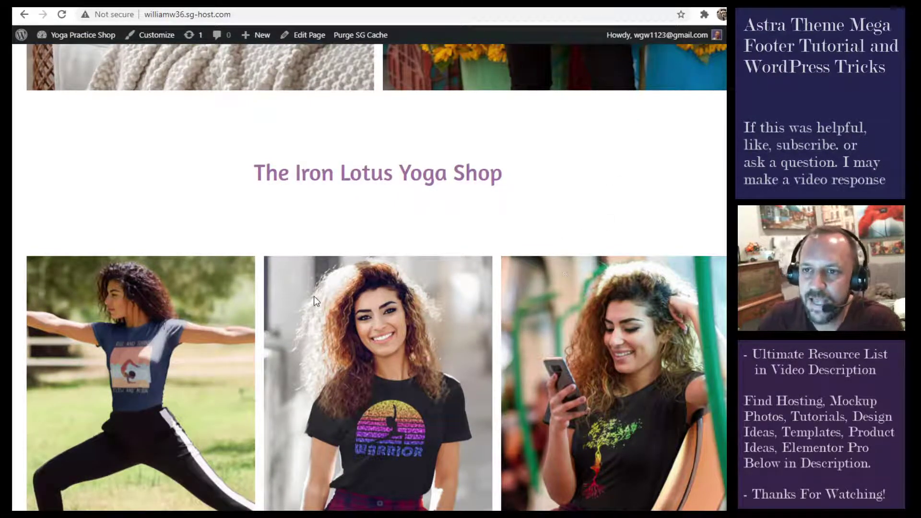
pyautogui.click(153, 36)
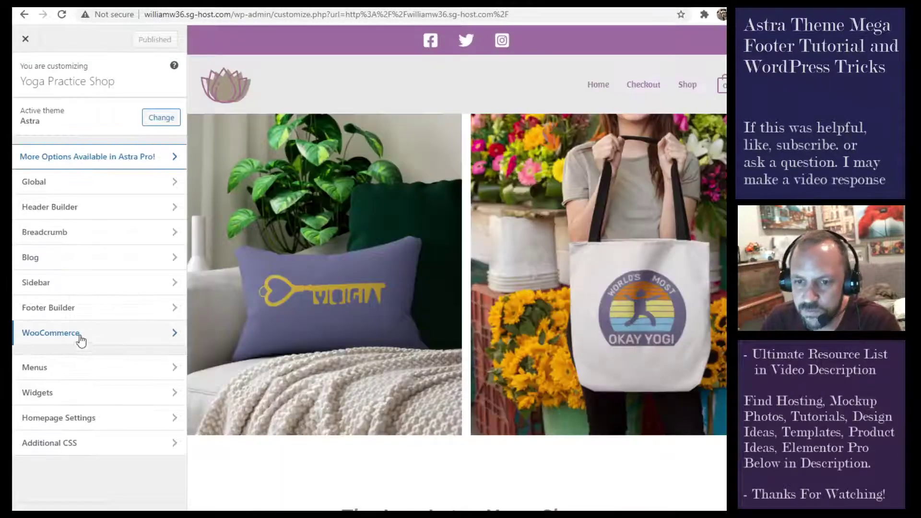
pyautogui.click(82, 310)
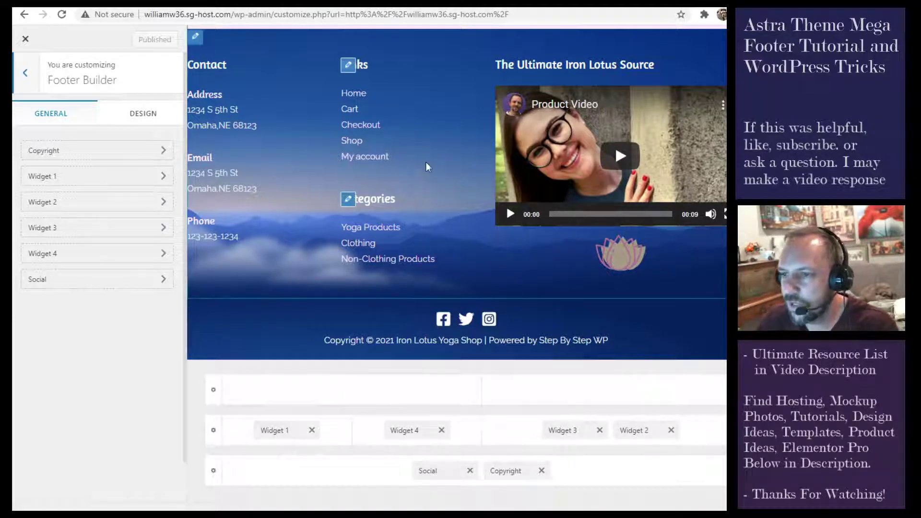
# - Look over the footer preview, open the footer's design settings and preview other device sizes before returning to desktop view
pyautogui.scroll(3, 480, 191)
pyautogui.scroll(-3, 499, 192)
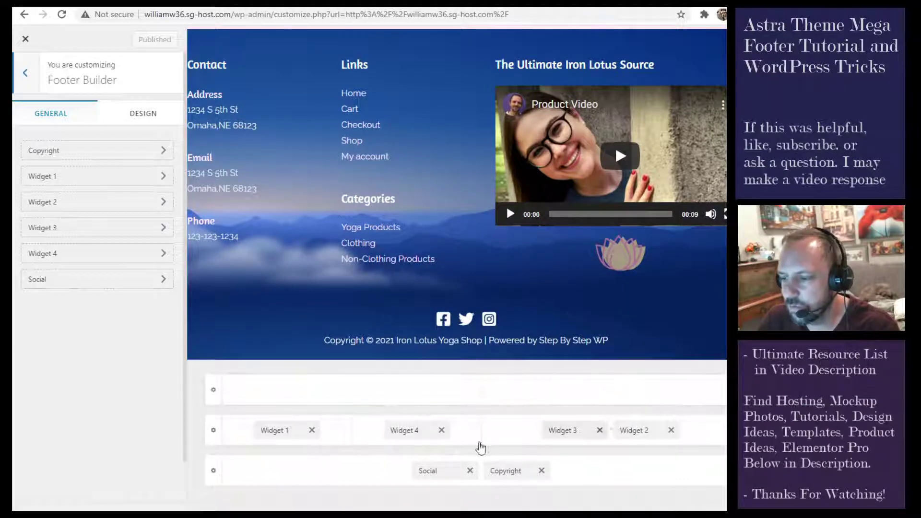
pyautogui.scroll(3, 476, 144)
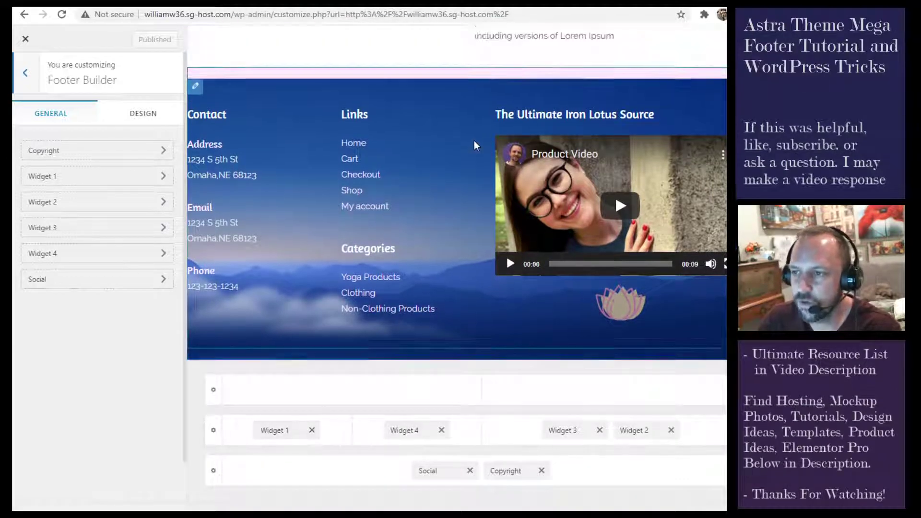
pyautogui.scroll(-3, 341, 156)
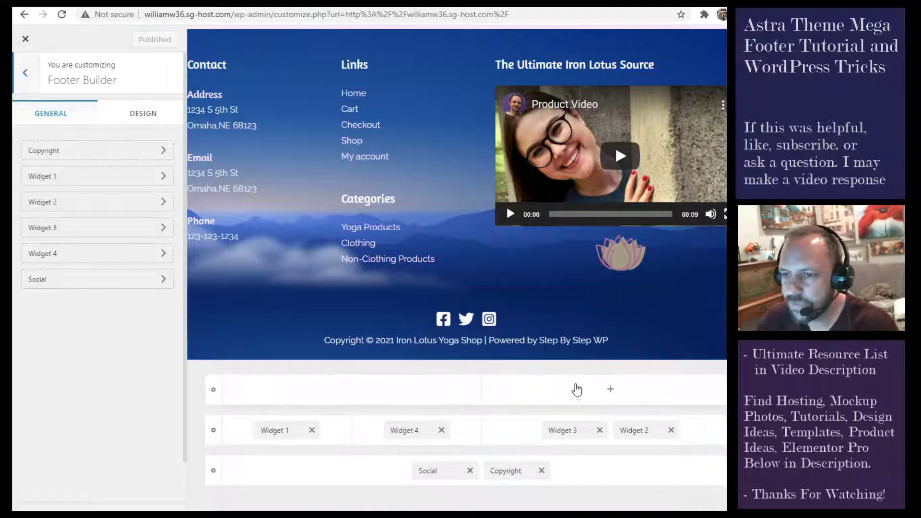
pyautogui.scroll(4, 411, 226)
pyautogui.scroll(-4, 510, 277)
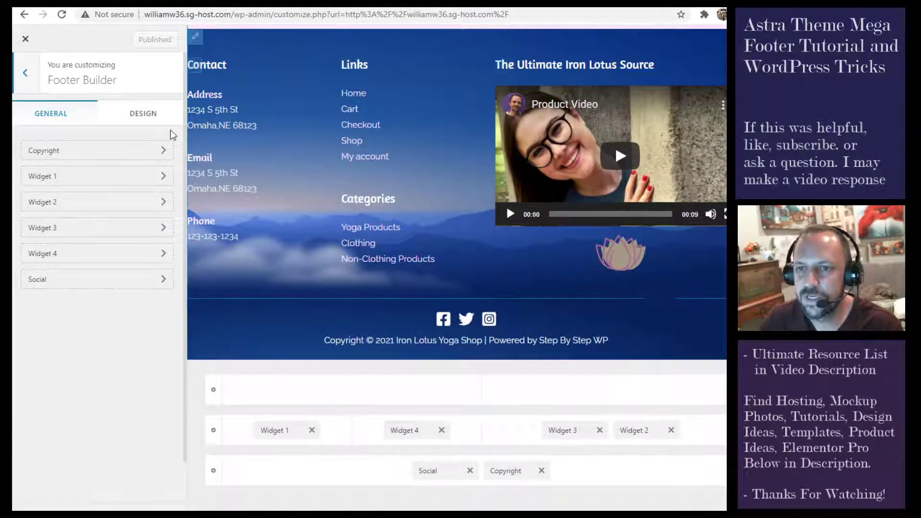
pyautogui.click(144, 116)
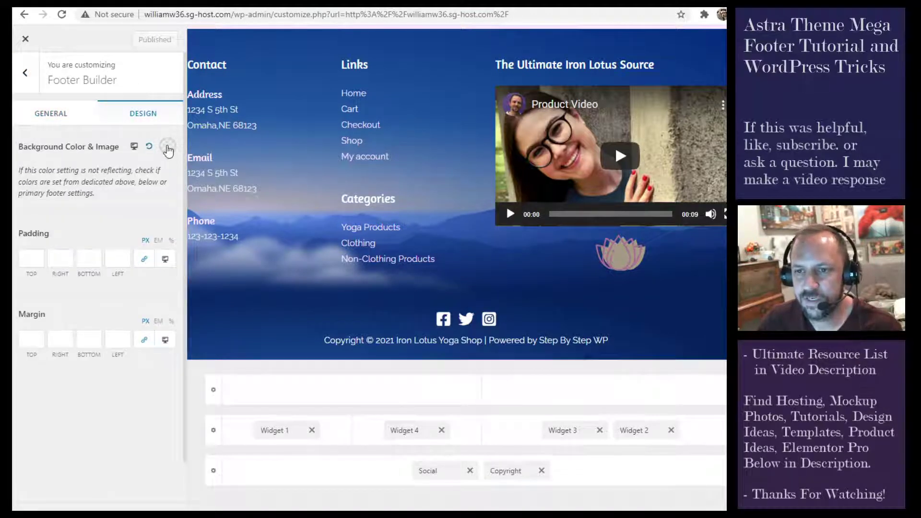
pyautogui.click(134, 147)
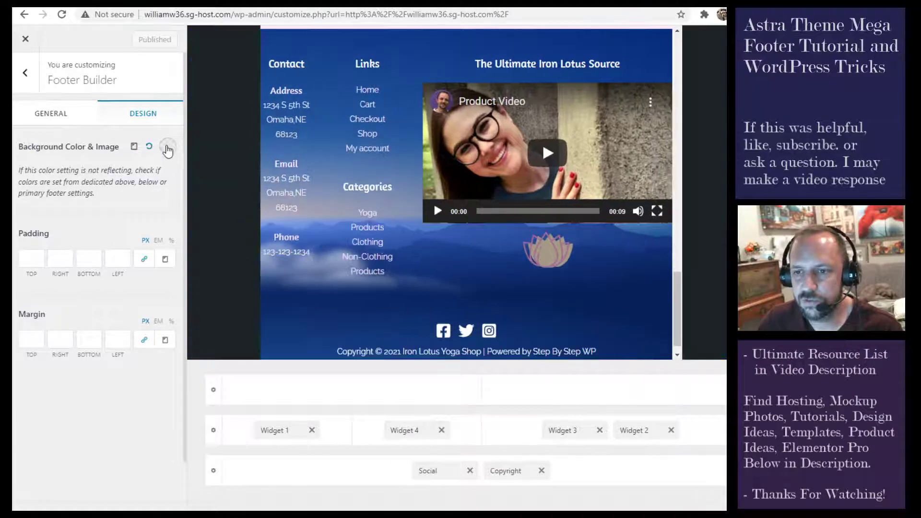
pyautogui.click(134, 147)
pyautogui.click(134, 147)
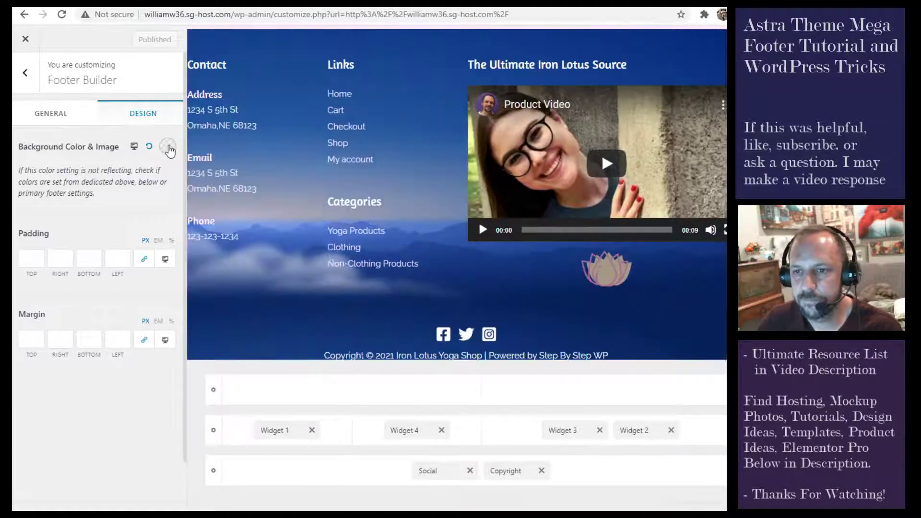
# - Set the footer background colour's alpha to 0 and expand the background image's additional settings
pyautogui.click(168, 147)
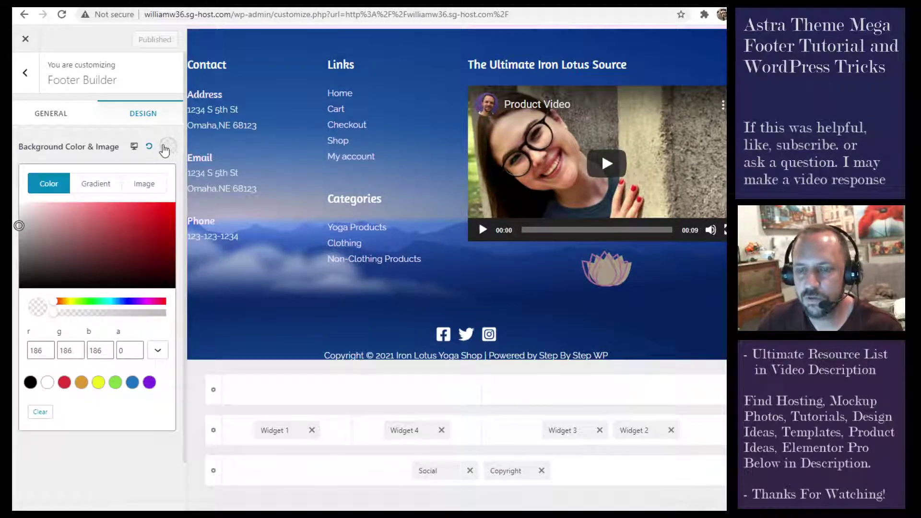
pyautogui.moveTo(168, 315); pyautogui.dragTo(46, 315)
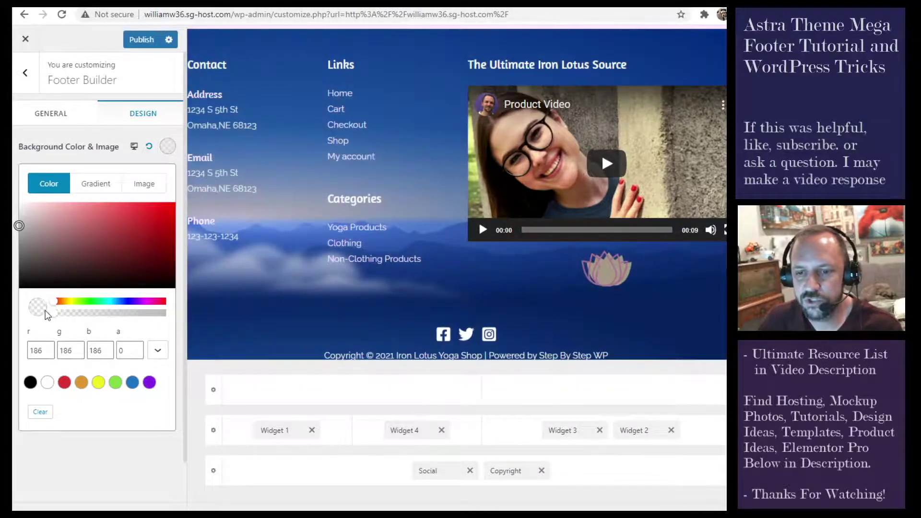
pyautogui.click(152, 191)
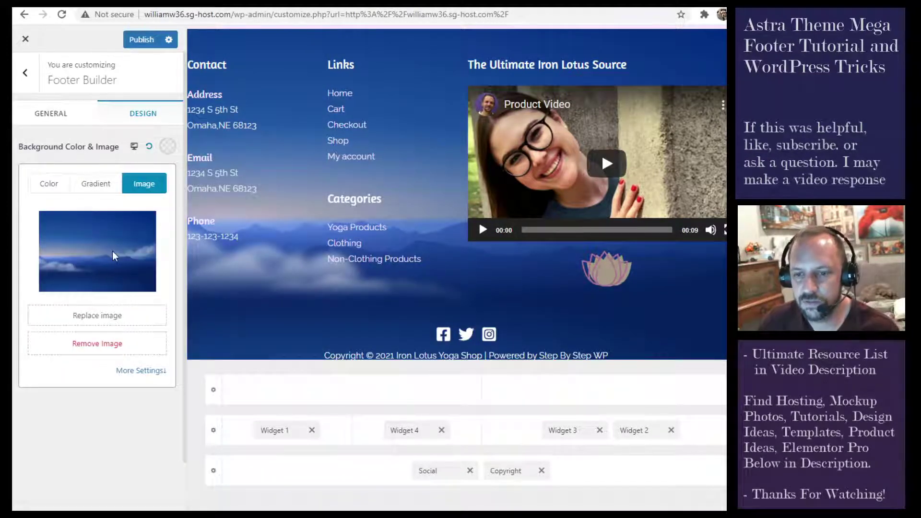
pyautogui.click(149, 372)
pyautogui.scroll(-1, 158, 368)
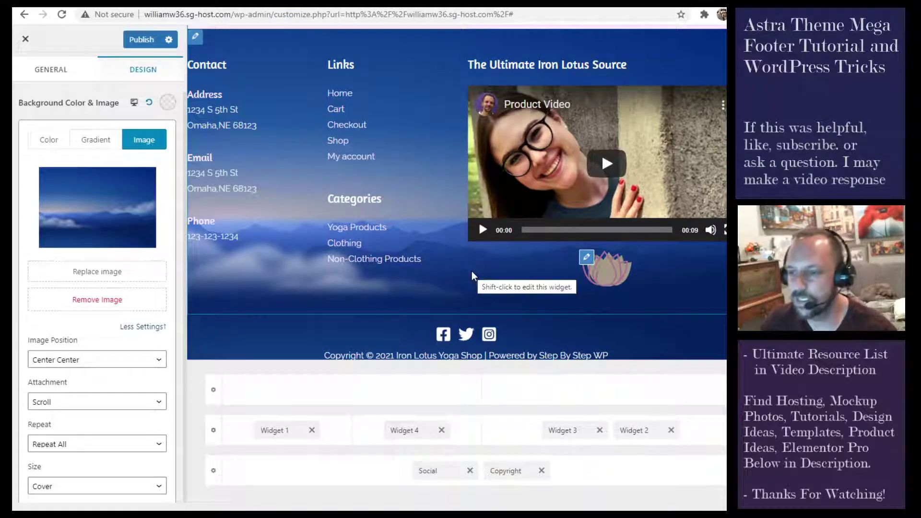
# - Review the background image across the footer preview and check which elements can be added to the empty uppermost footer row
pyautogui.scroll(3, 607, 223)
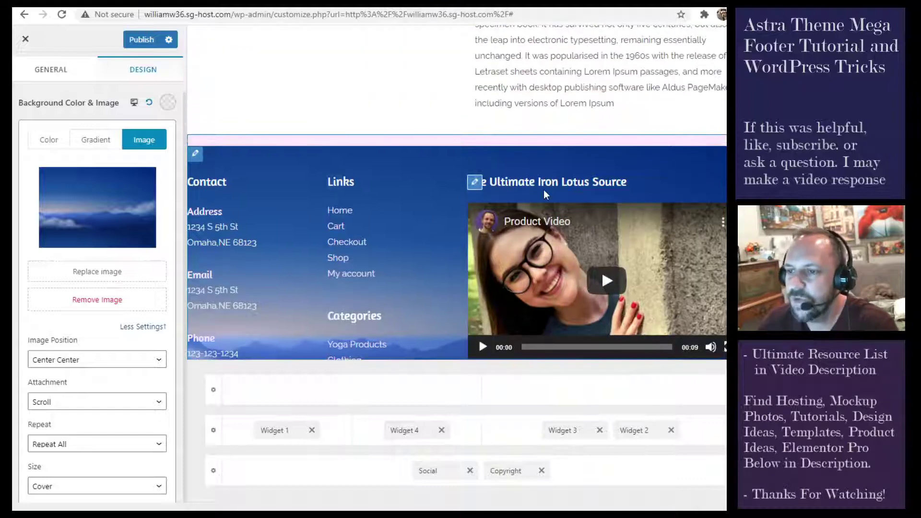
pyautogui.scroll(-3, 545, 194)
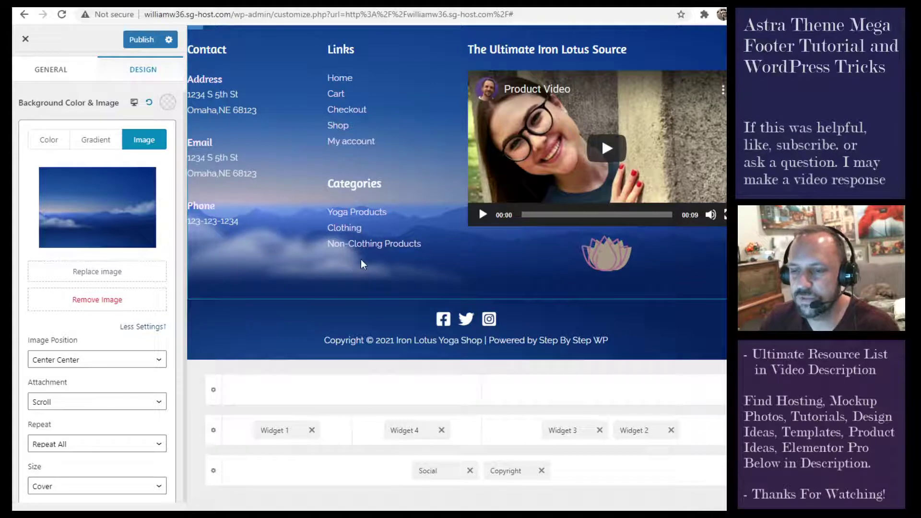
pyautogui.scroll(2, 541, 206)
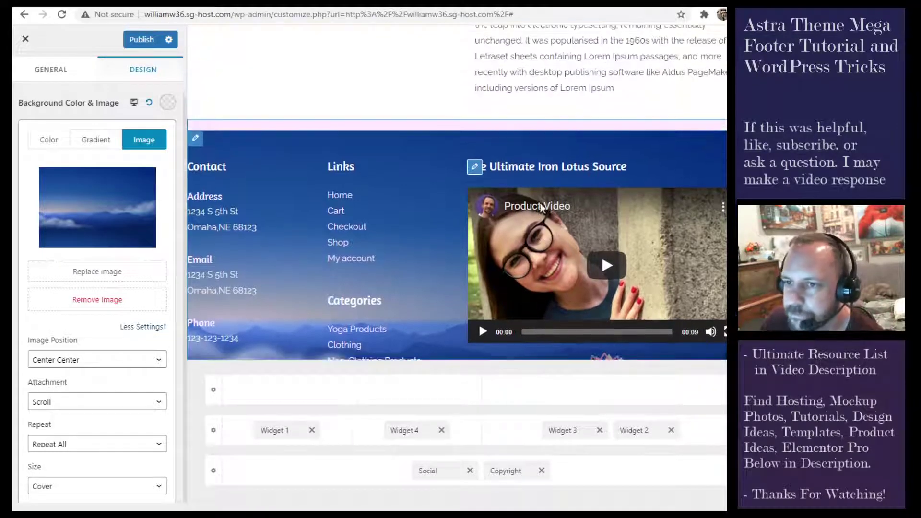
pyautogui.scroll(-2, 480, 259)
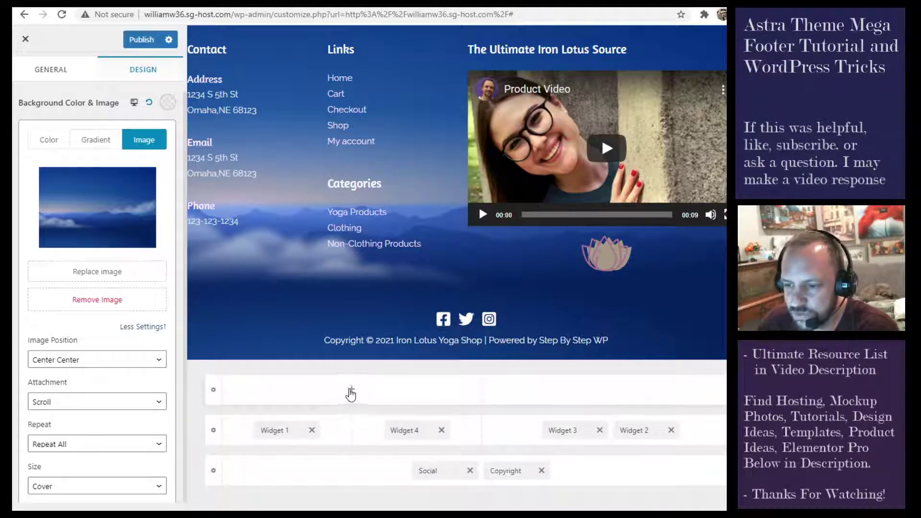
pyautogui.click(353, 390)
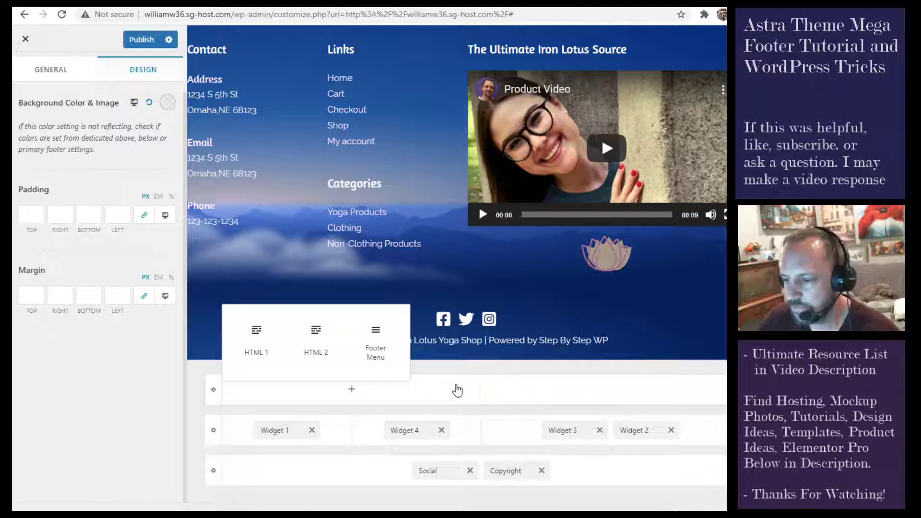
pyautogui.click(487, 416)
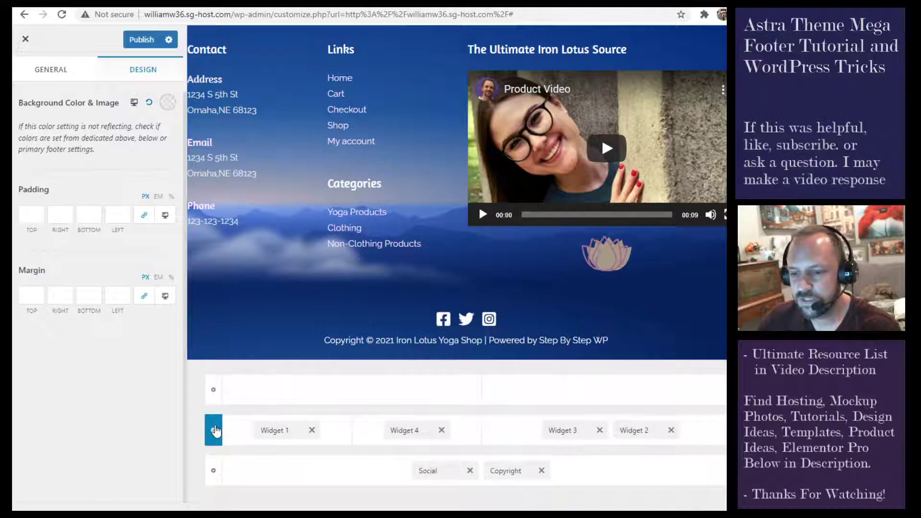
# - Review the Primary Footer row's design and general layout settings, and open the settings of Widget 1
pyautogui.click(214, 430)
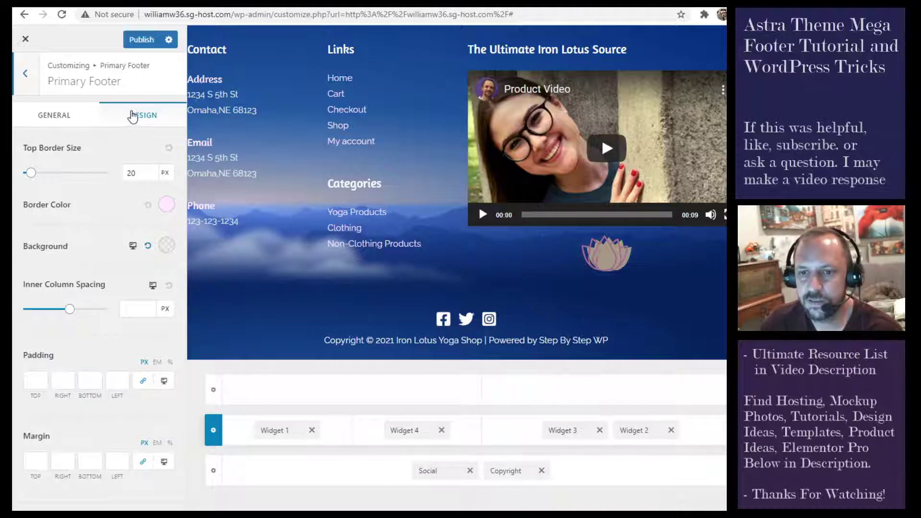
pyautogui.click(56, 117)
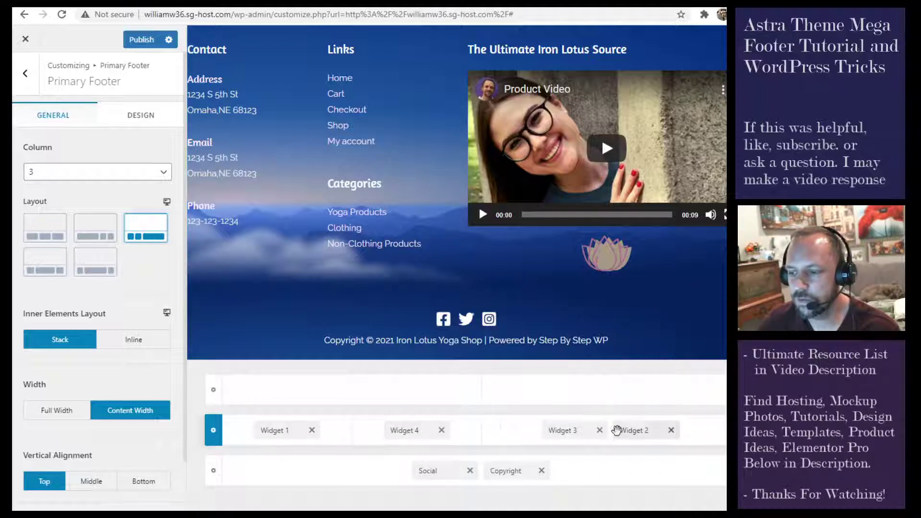
pyautogui.moveTo(616, 430); pyautogui.dragTo(564, 430)
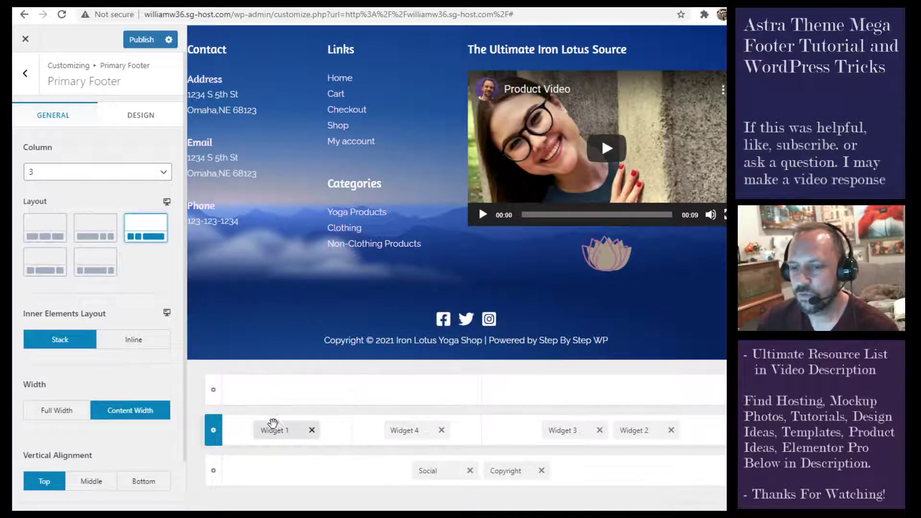
pyautogui.scroll(-1, 120, 276)
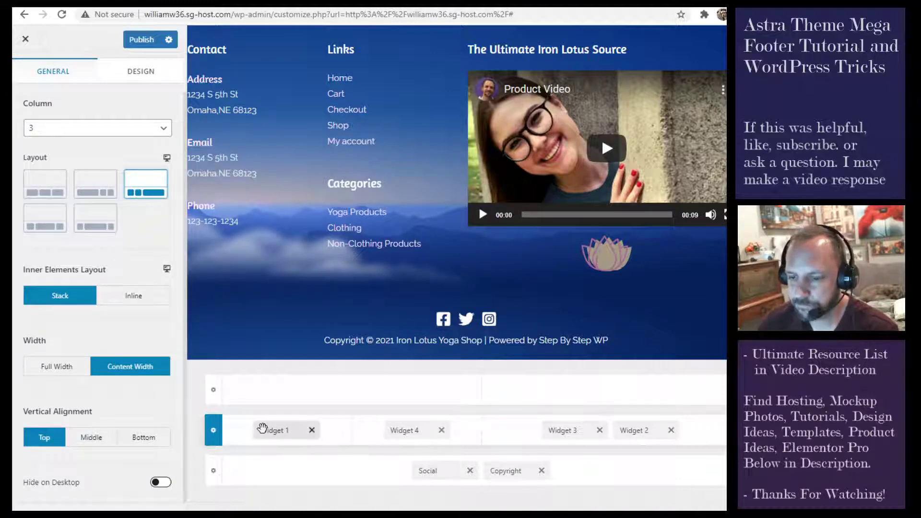
pyautogui.click(288, 431)
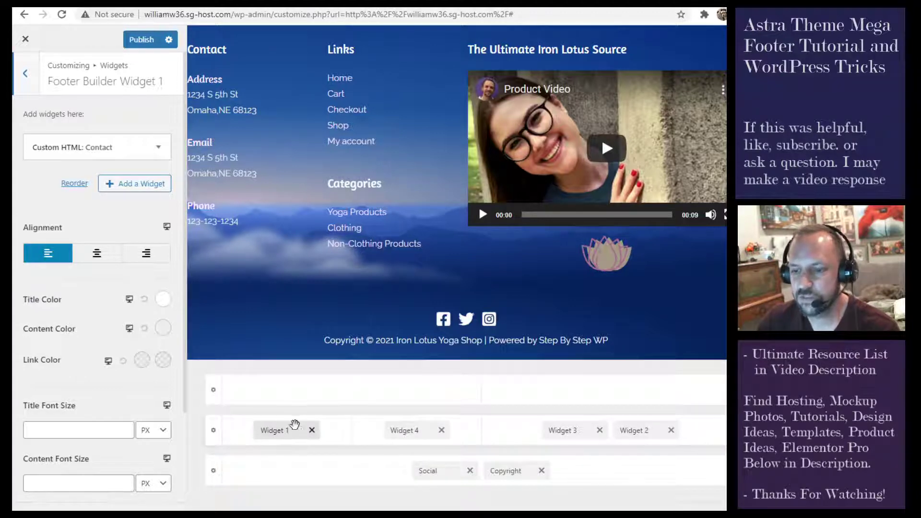
# - Remove Widget 1 from the first column of the primary footer row and add it back there
pyautogui.click(312, 431)
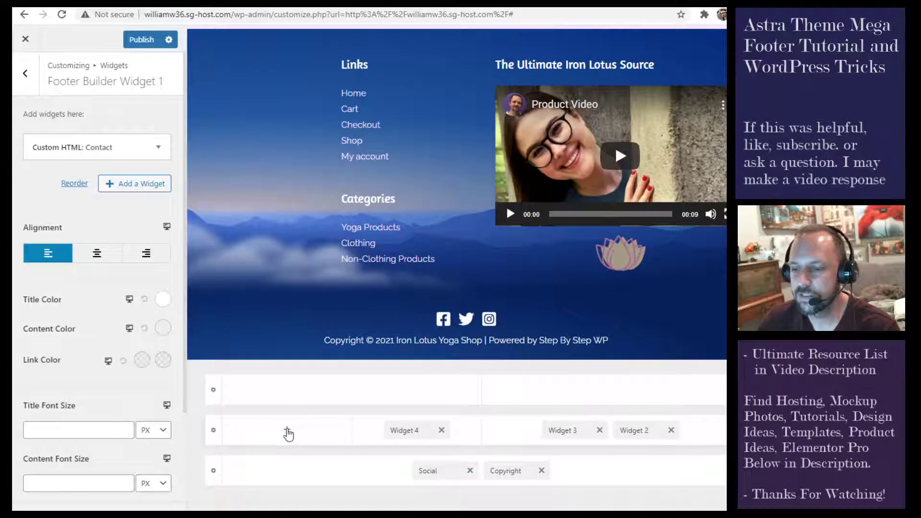
pyautogui.click(288, 431)
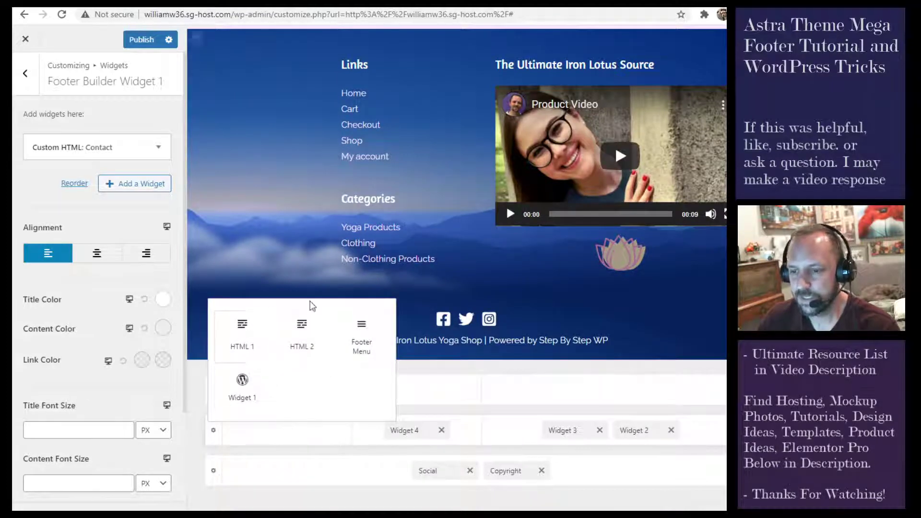
pyautogui.click(248, 394)
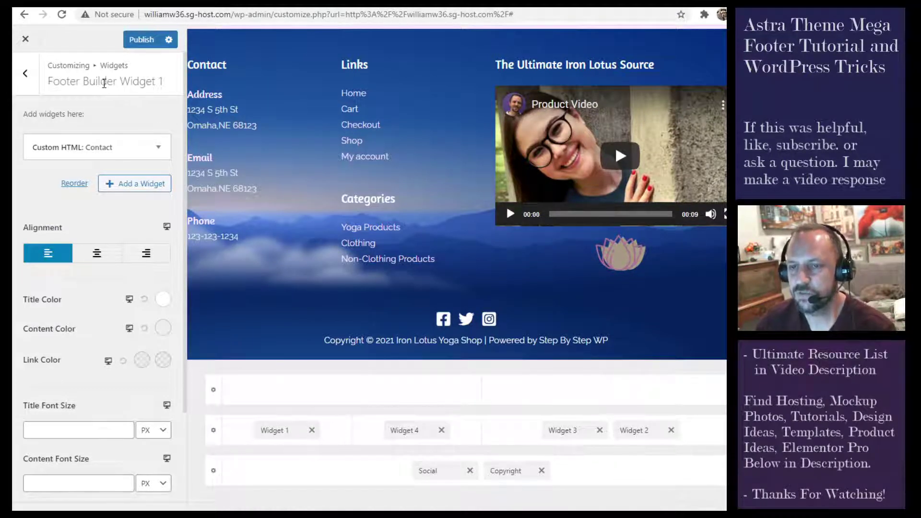
# - Add an Image widget to Footer Builder Widget 1, below the Custom HTML Contact widget
pyautogui.moveTo(70, 80); pyautogui.dragTo(156, 83)
pyautogui.click(157, 82)
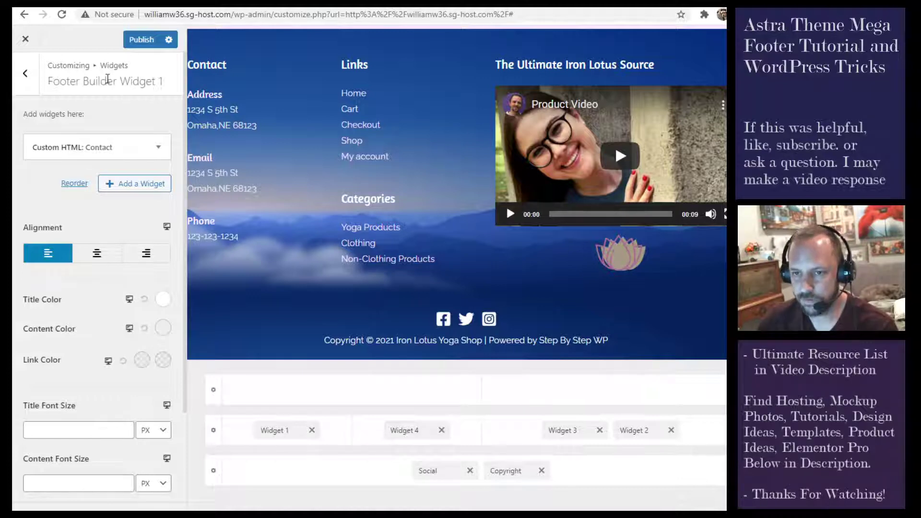
pyautogui.click(111, 187)
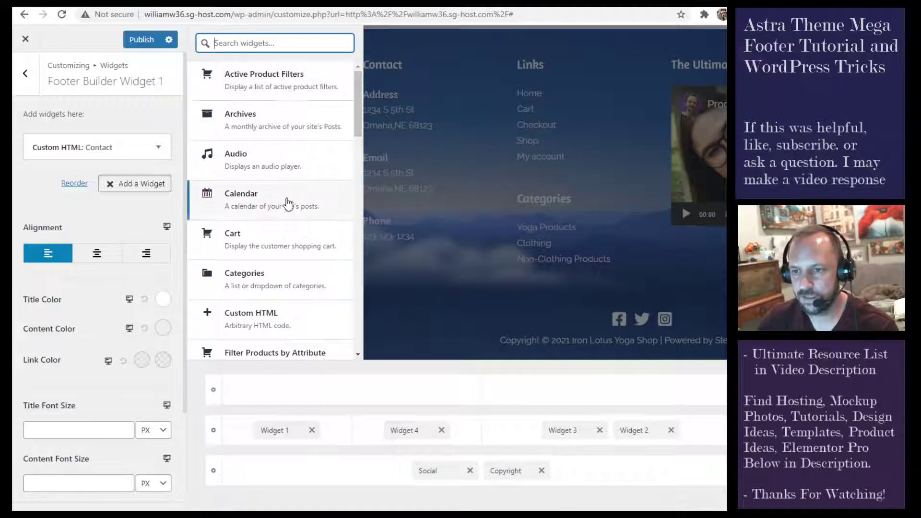
pyautogui.scroll(-2, 290, 206)
pyautogui.scroll(1, 288, 212)
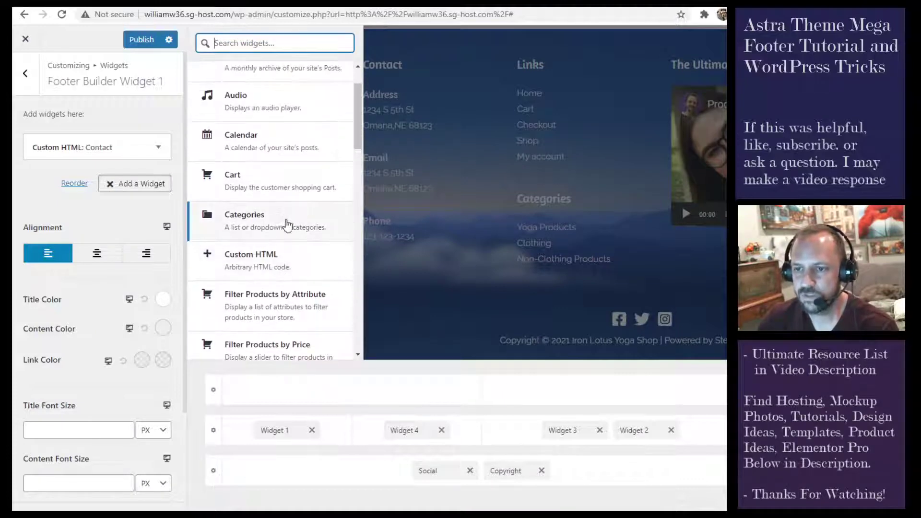
pyautogui.scroll(-7, 278, 158)
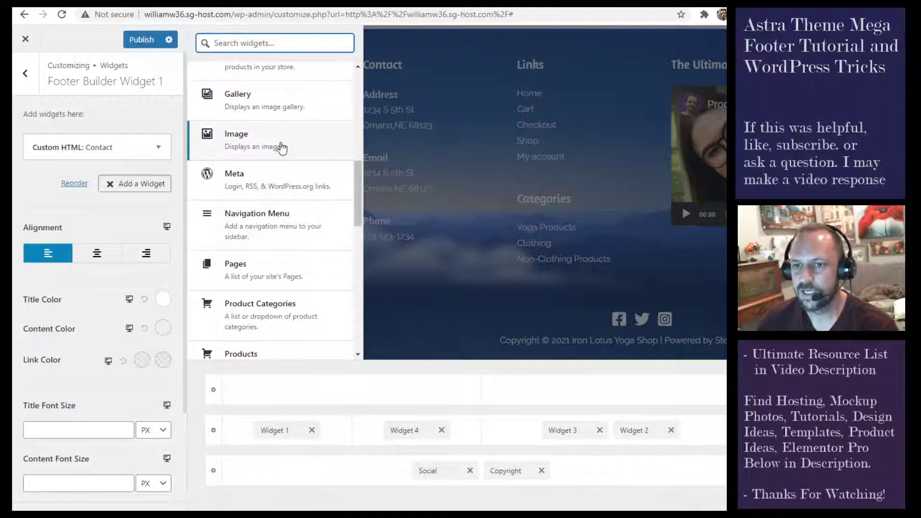
pyautogui.click(282, 144)
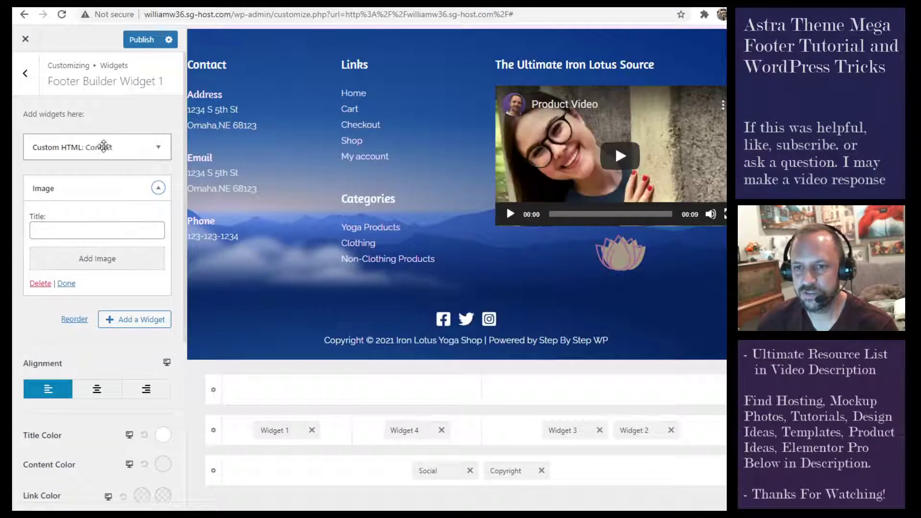
# - Check the content of the Contact Custom HTML widget and delete the empty Image widget from Footer Builder Widget 1
pyautogui.click(104, 146)
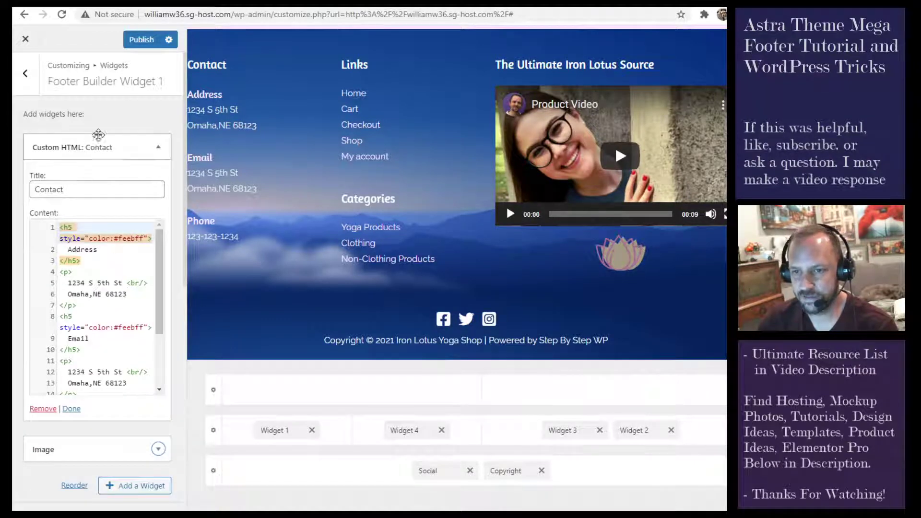
pyautogui.click(102, 149)
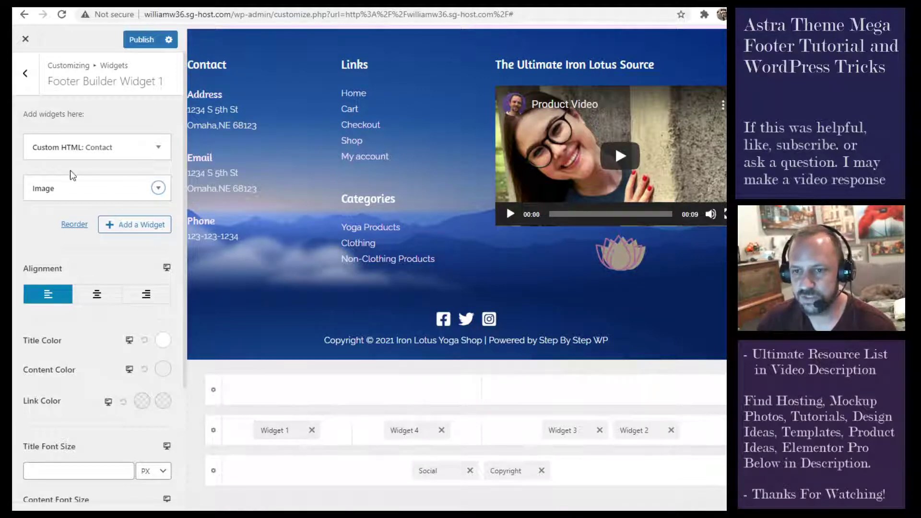
pyautogui.click(94, 196)
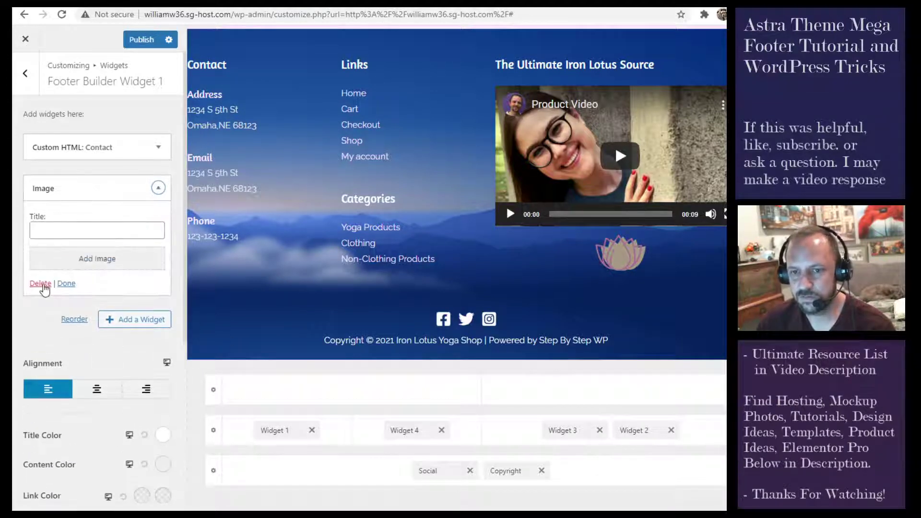
pyautogui.click(42, 284)
# - Add a Search widget titled "search" below the Contact widget in Footer Builder Widget 1
pyautogui.click(134, 191)
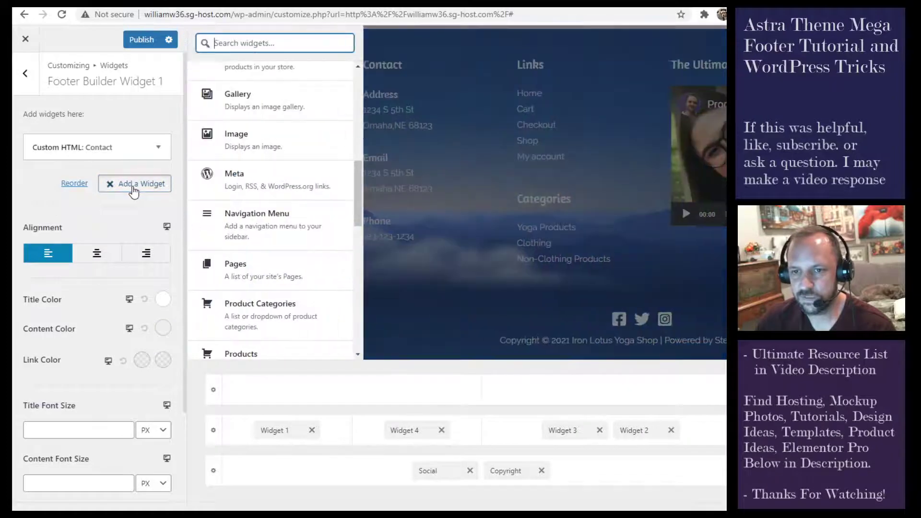
pyautogui.scroll(-9, 235, 202)
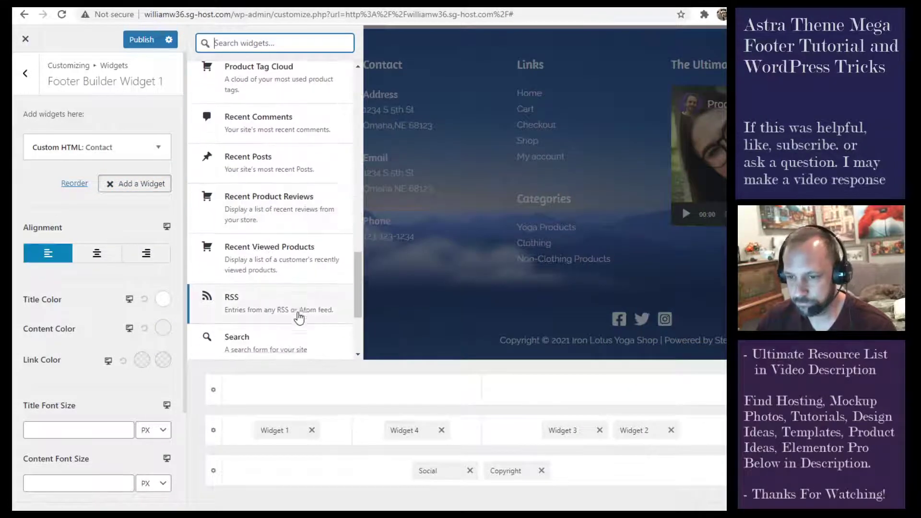
pyautogui.scroll(-3, 299, 318)
pyautogui.click(251, 196)
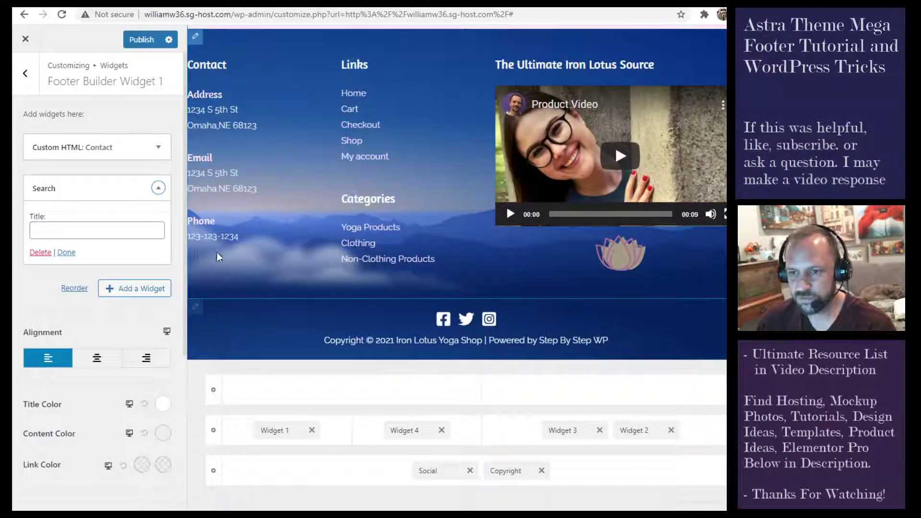
pyautogui.click(73, 231)
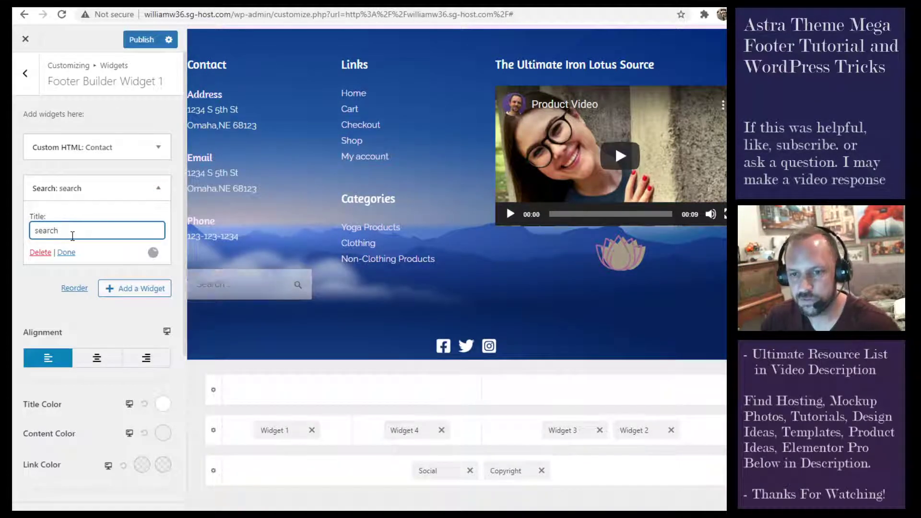
pyautogui.click(67, 254)
pyautogui.click(68, 254)
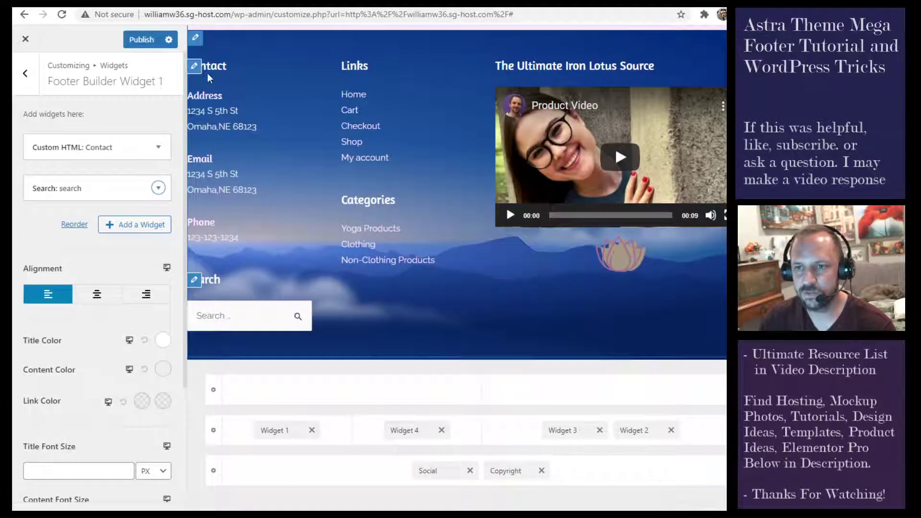
# - Duplicate the Address heading and paragraph block directly below itself in the Contact widget's HTML content
pyautogui.click(194, 66)
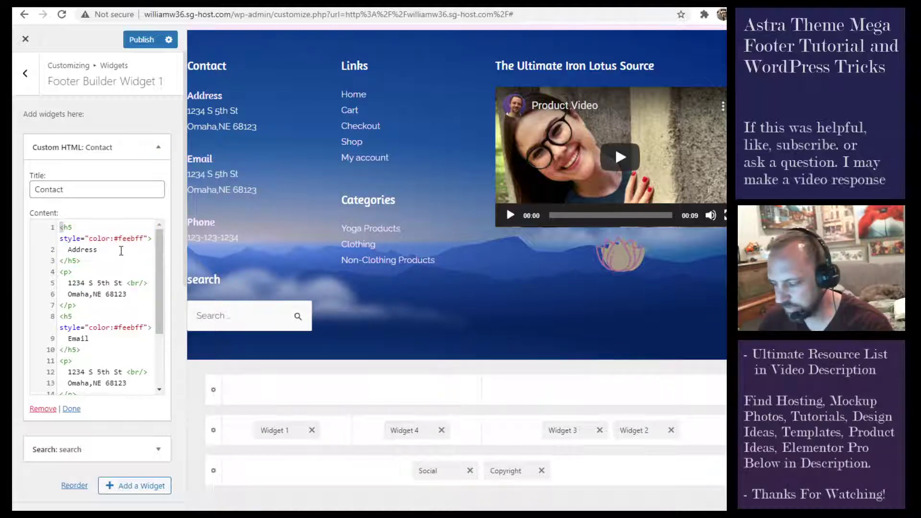
pyautogui.hotkey('ctrl', '+')
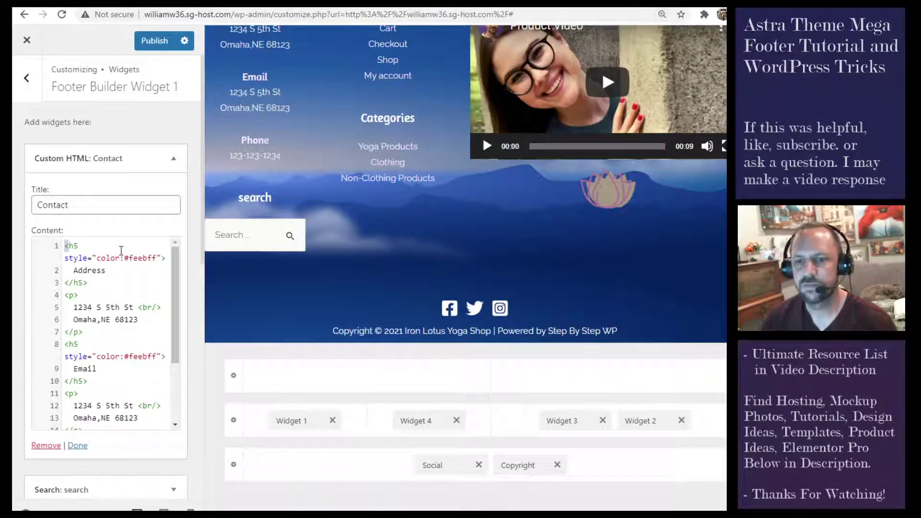
pyautogui.scroll(1, 285, 96)
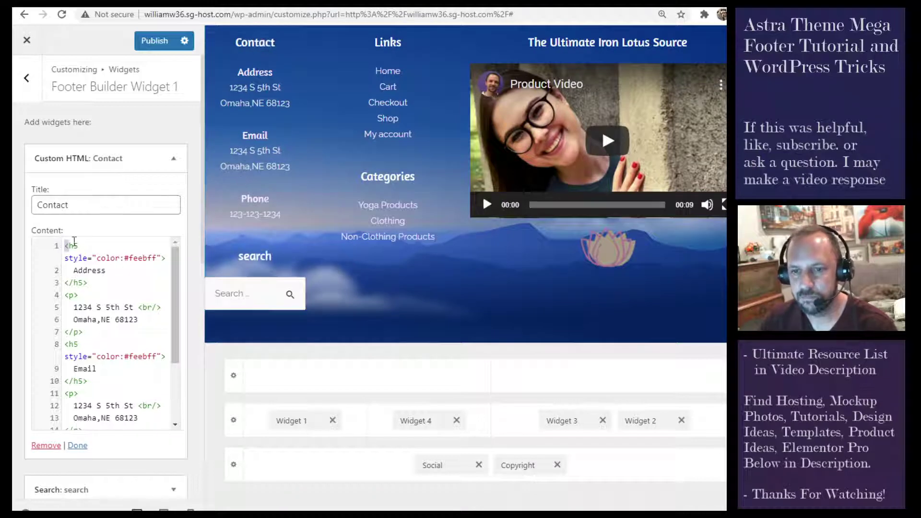
pyautogui.click(74, 246)
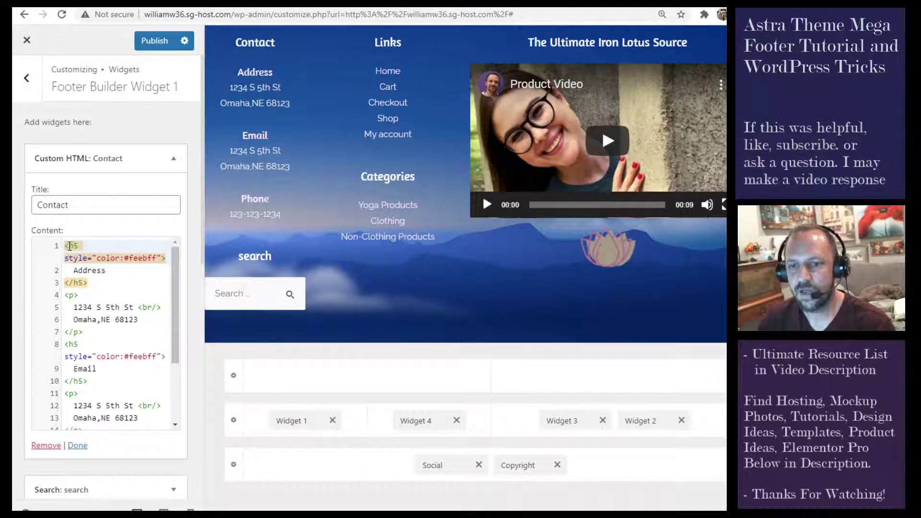
pyautogui.moveTo(63, 246); pyautogui.dragTo(91, 333)
pyautogui.hotkey('ctrl', 'c')
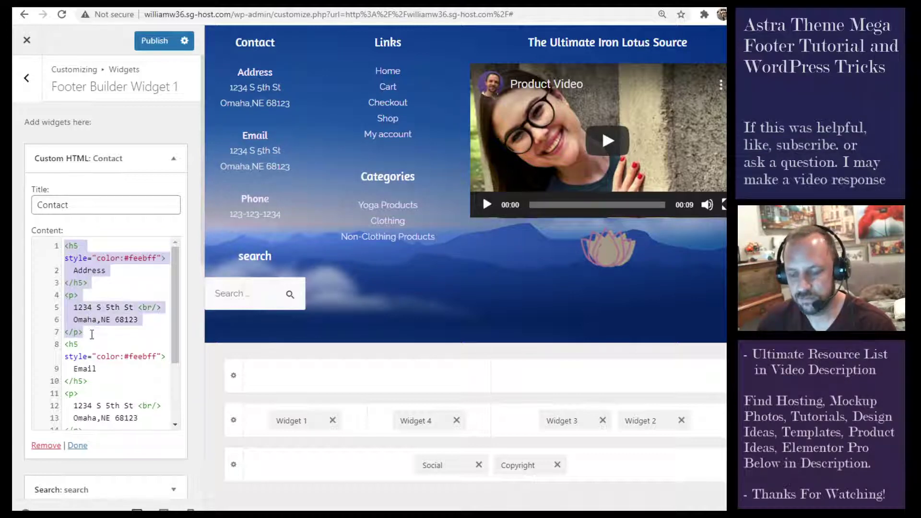
pyautogui.click(97, 331)
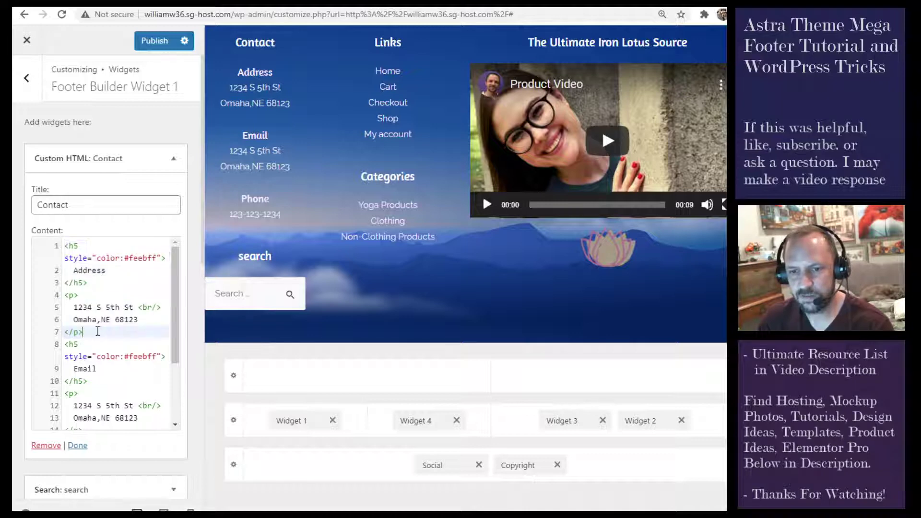
pyautogui.press('Return')
pyautogui.hotkey('ctrl', 'v')
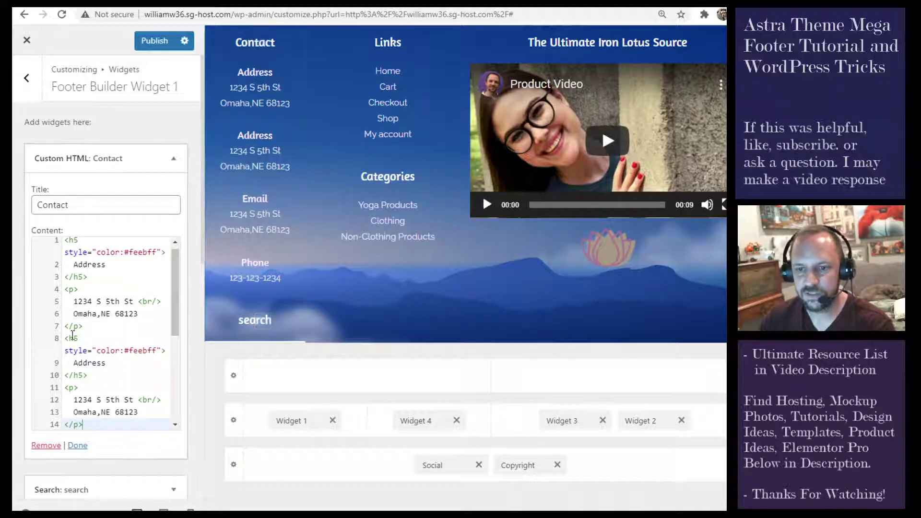
# - Delete the duplicated Address block from the Contact widget's HTML content
pyautogui.moveTo(75, 364); pyautogui.dragTo(106, 364)
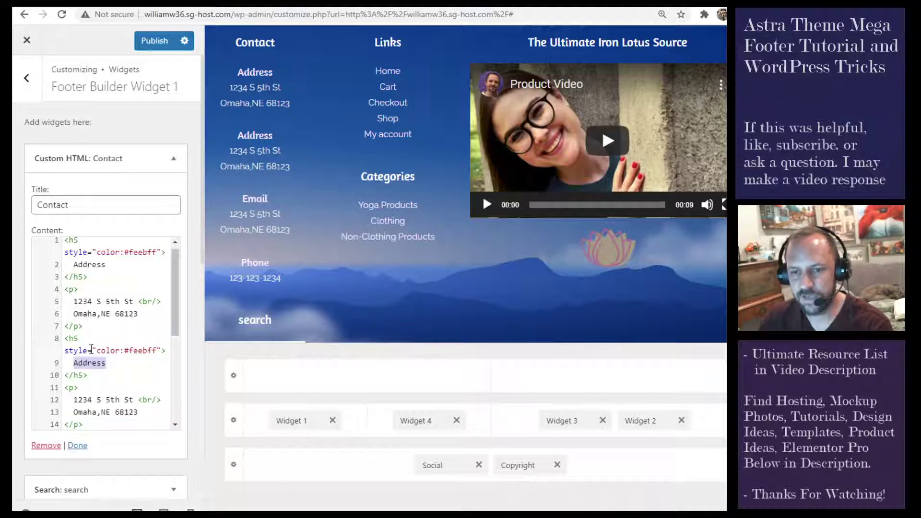
pyautogui.moveTo(65, 340); pyautogui.dragTo(94, 421)
pyautogui.press('BackSpace')
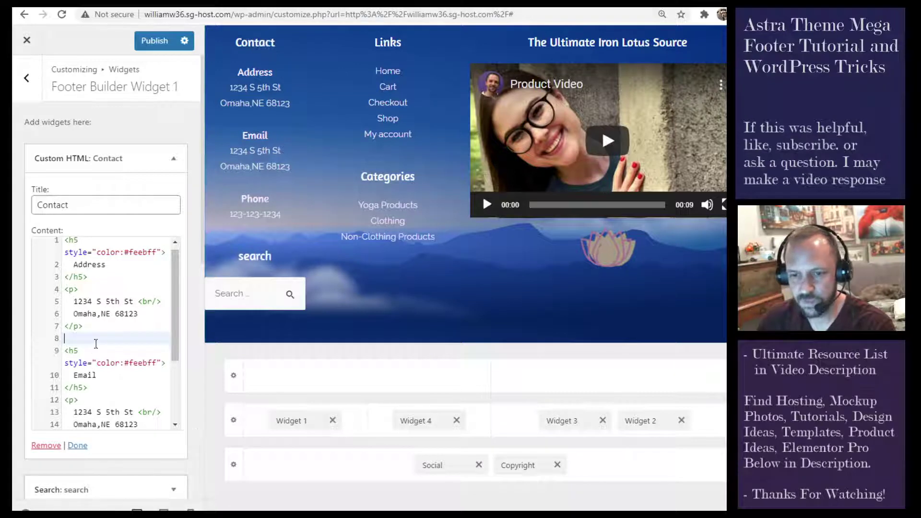
# - Collapse the Contact widget and delete the Search widget from Footer Builder Widget 1
pyautogui.click(174, 159)
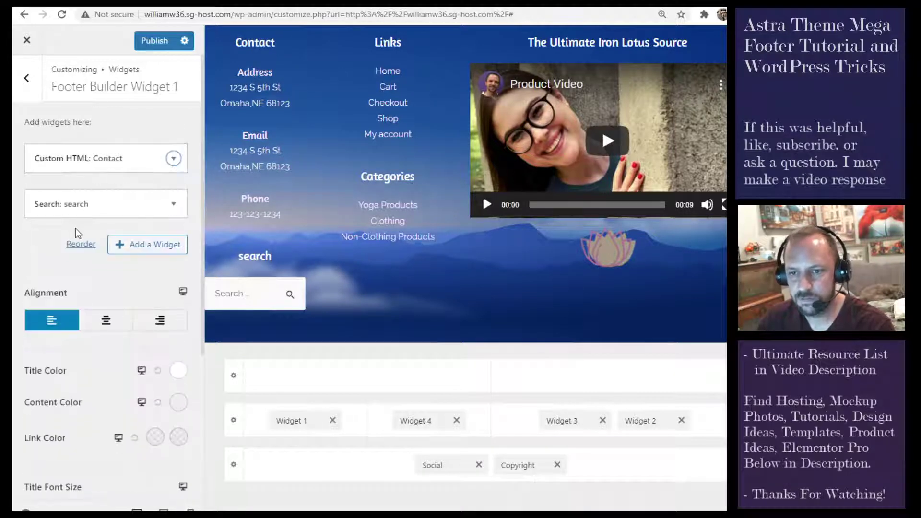
pyautogui.click(94, 204)
pyautogui.click(43, 275)
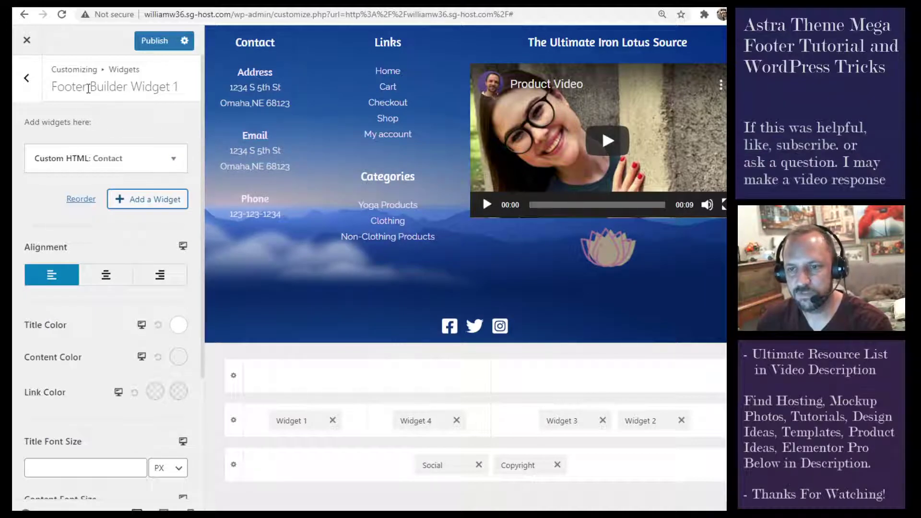
# - Review the navigation menu widgets in Footer Builder Widget 4 and return to the main customizer options
pyautogui.click(424, 421)
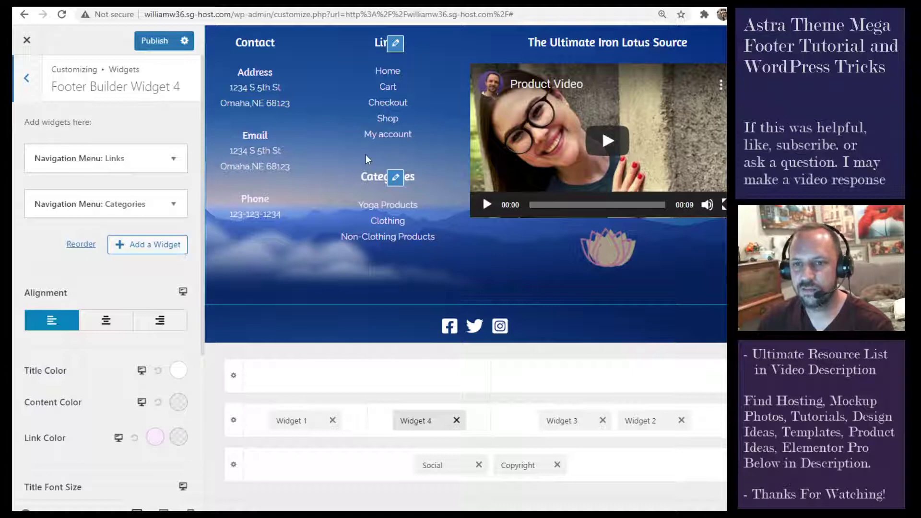
pyautogui.click(30, 83)
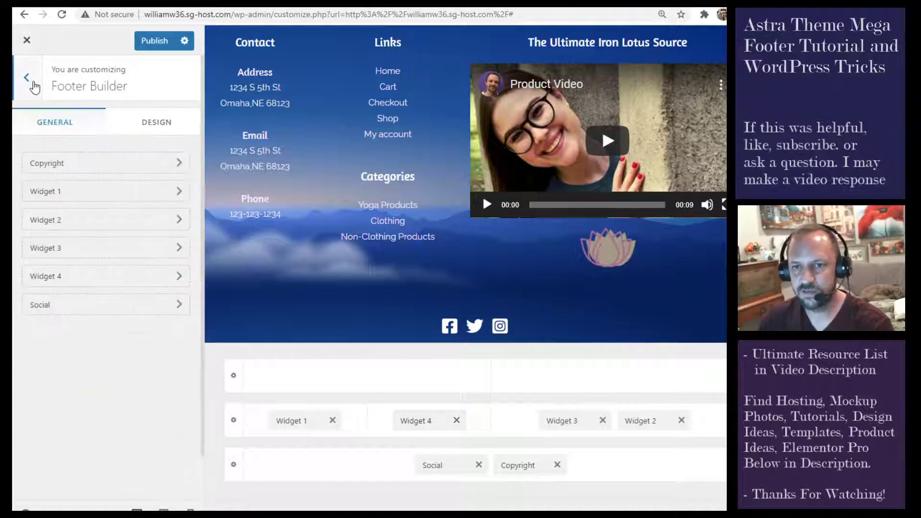
pyautogui.click(27, 77)
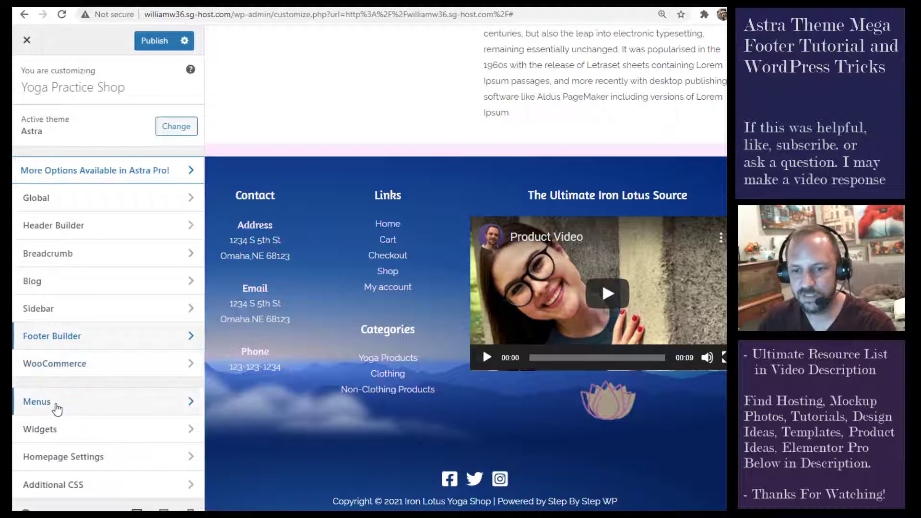
# - Create a new menu named FavoriteProducts without assigning it to any menu location
pyautogui.click(59, 406)
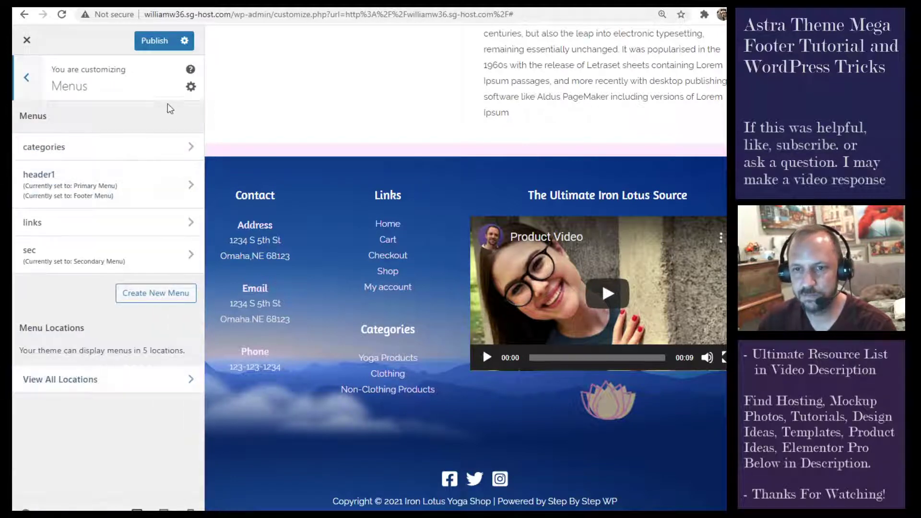
pyautogui.click(178, 293)
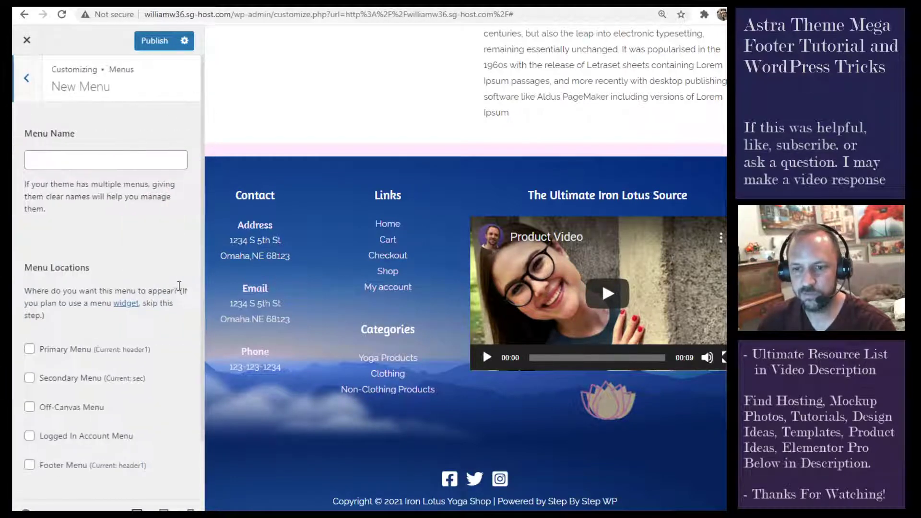
pyautogui.click(132, 166)
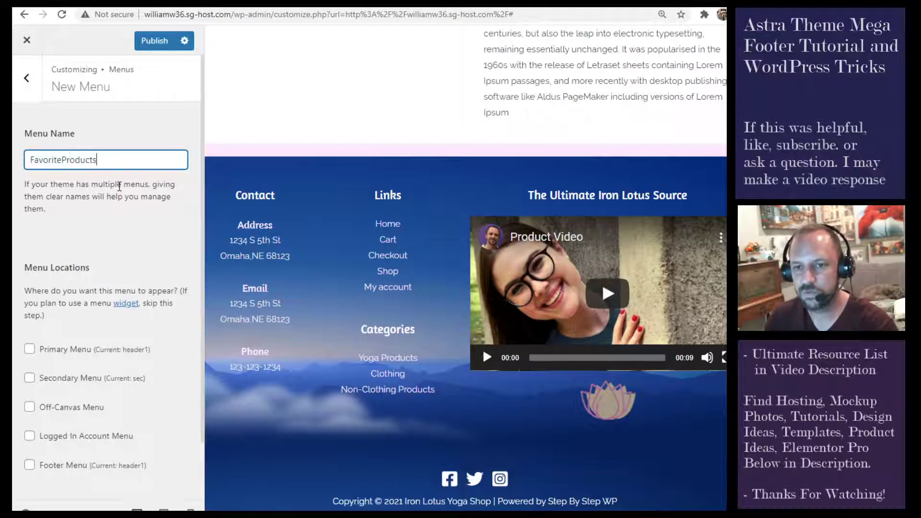
pyautogui.scroll(-2, 102, 311)
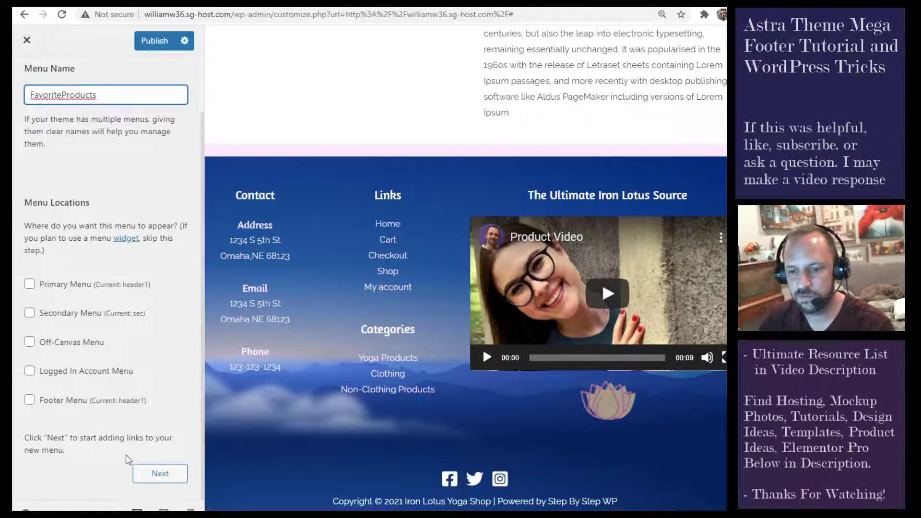
pyautogui.click(165, 471)
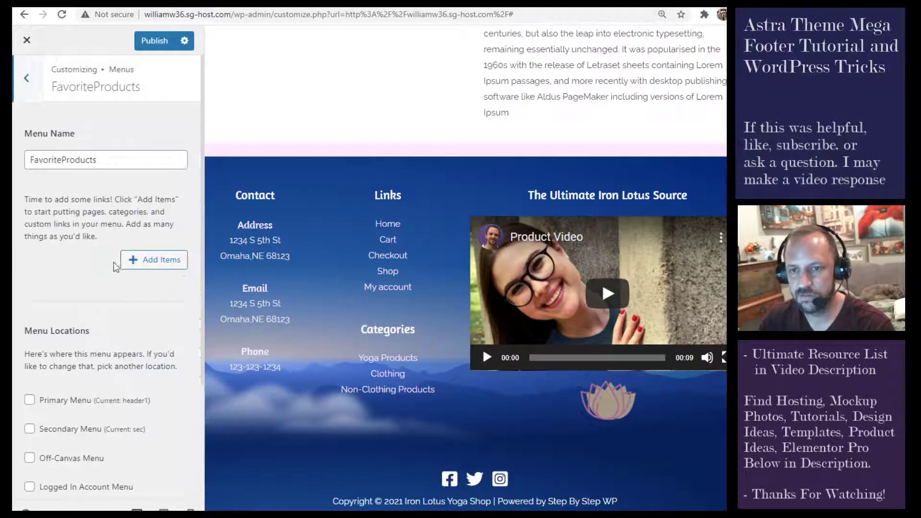
# - Add the Rise and Shine T-Shirt, Yoga Warrior Pose Shirt, Vivid Neon Accents Leggings, Vivid Accents Sports bra and Color Burn Leggings products to the menu
pyautogui.click(159, 263)
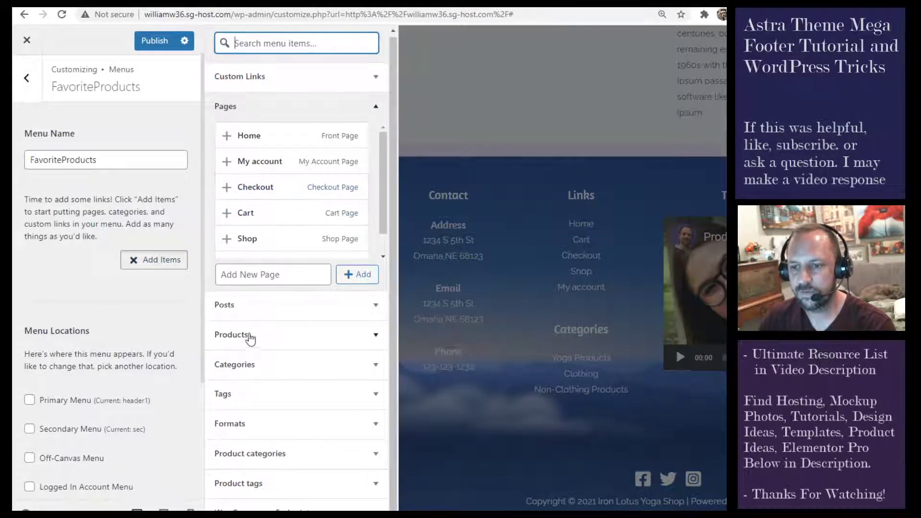
pyautogui.click(219, 335)
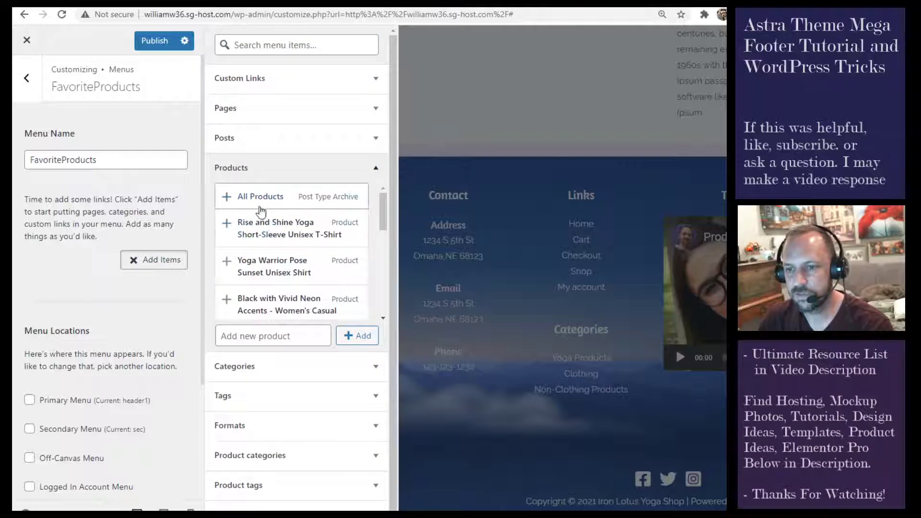
pyautogui.click(273, 230)
pyautogui.click(272, 264)
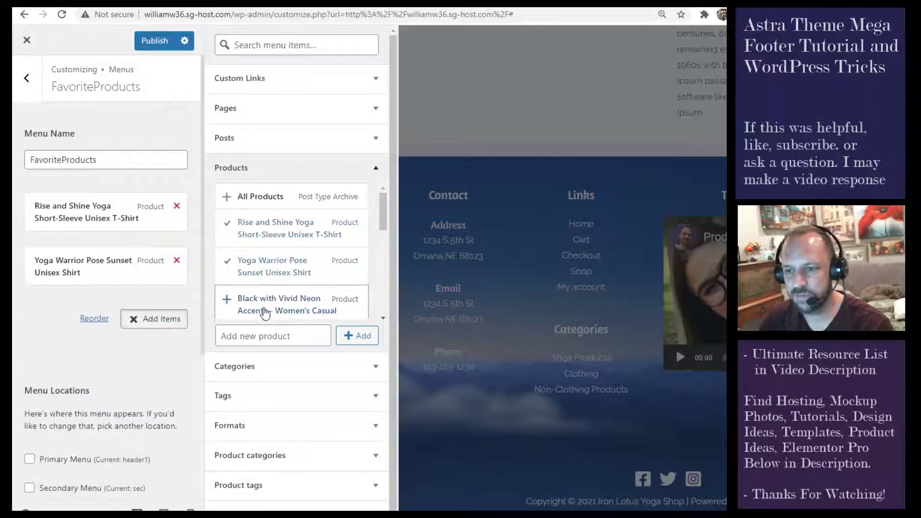
pyautogui.click(268, 307)
pyautogui.scroll(-3, 289, 264)
pyautogui.click(277, 240)
pyautogui.click(277, 273)
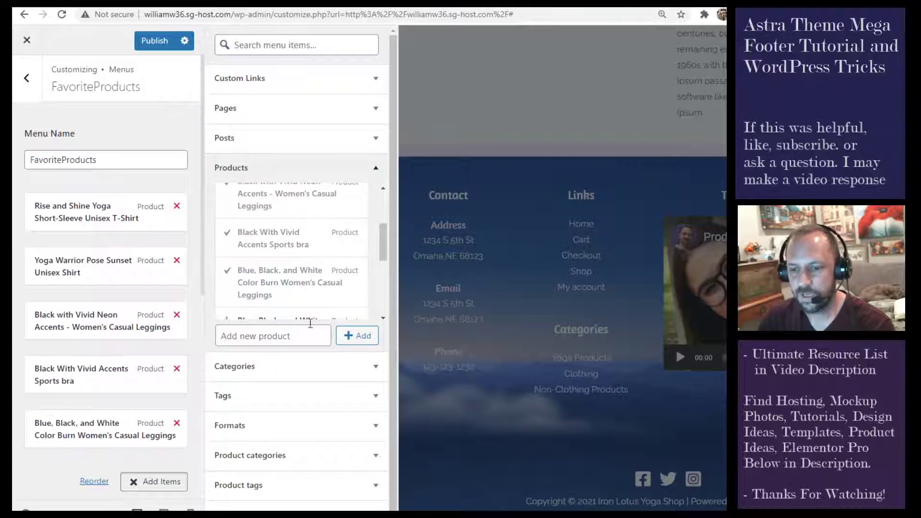
pyautogui.scroll(-3, 311, 314)
pyautogui.moveTo(379, 257); pyautogui.dragTo(384, 307)
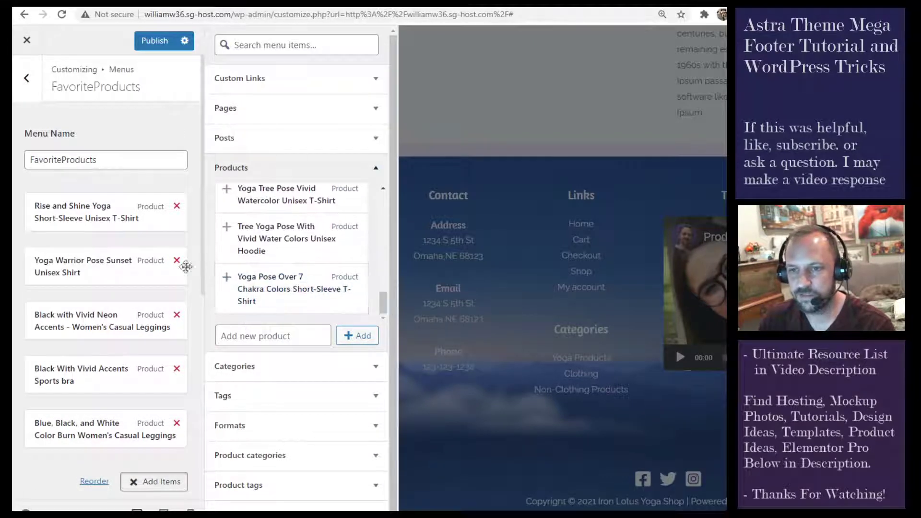
# - Review the items and location settings of the FavoriteProducts menu and publish the changes
pyautogui.scroll(-4, 120, 266)
pyautogui.scroll(4, 177, 130)
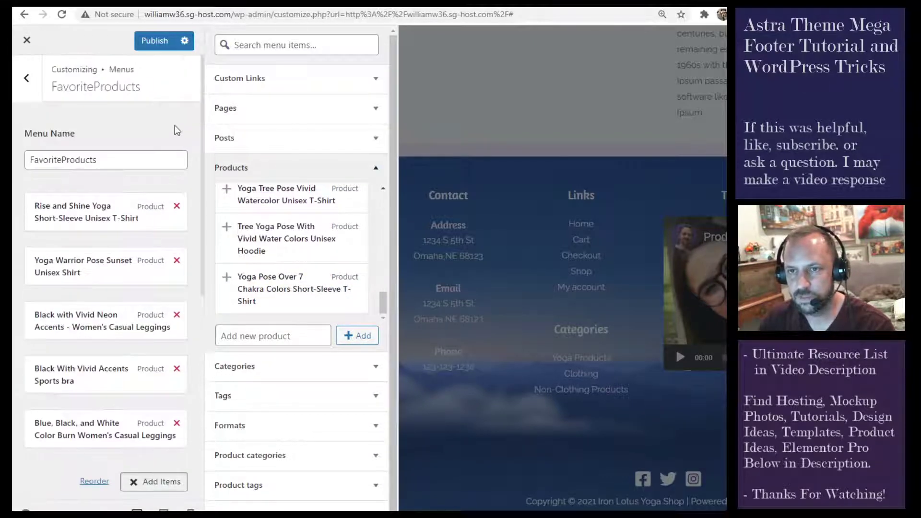
pyautogui.scroll(-5, 162, 164)
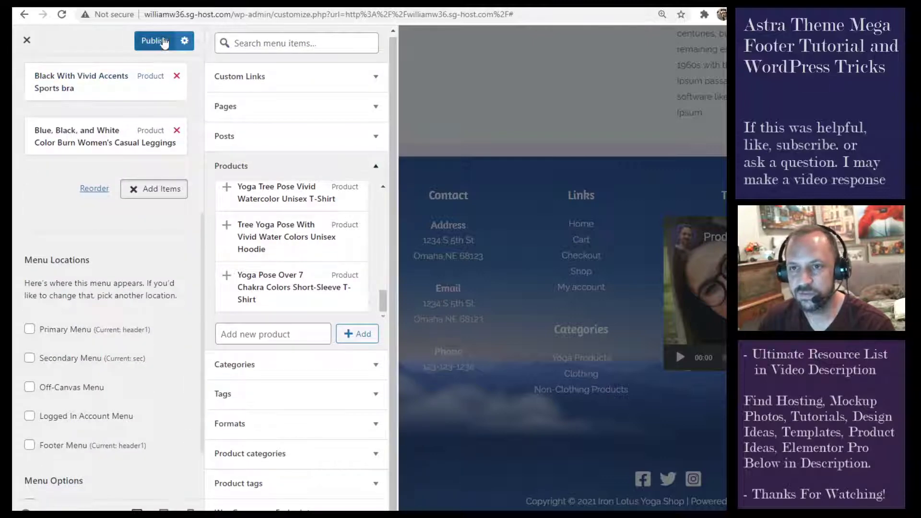
pyautogui.click(162, 42)
pyautogui.scroll(5, 161, 257)
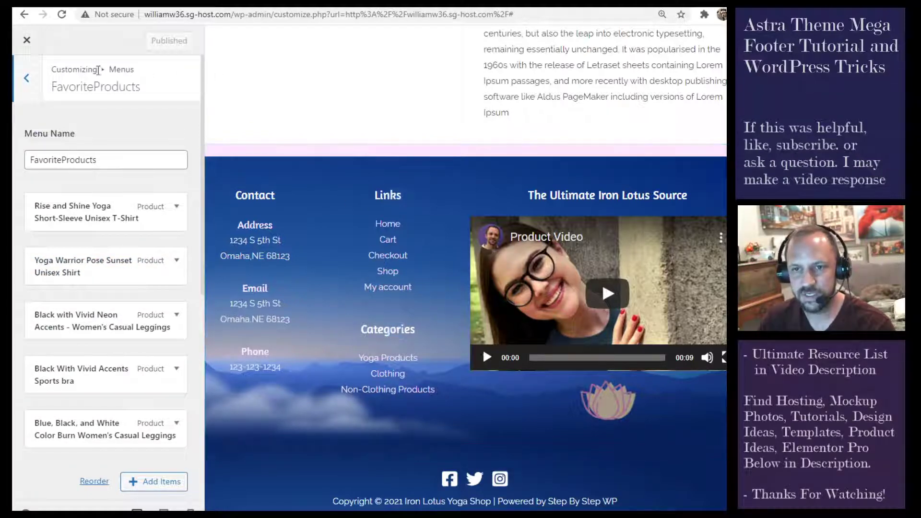
# - Return from the FavoriteProducts menu to the Footer Builder and open Widget 4 in the primary footer row
pyautogui.click(29, 95)
pyautogui.click(27, 79)
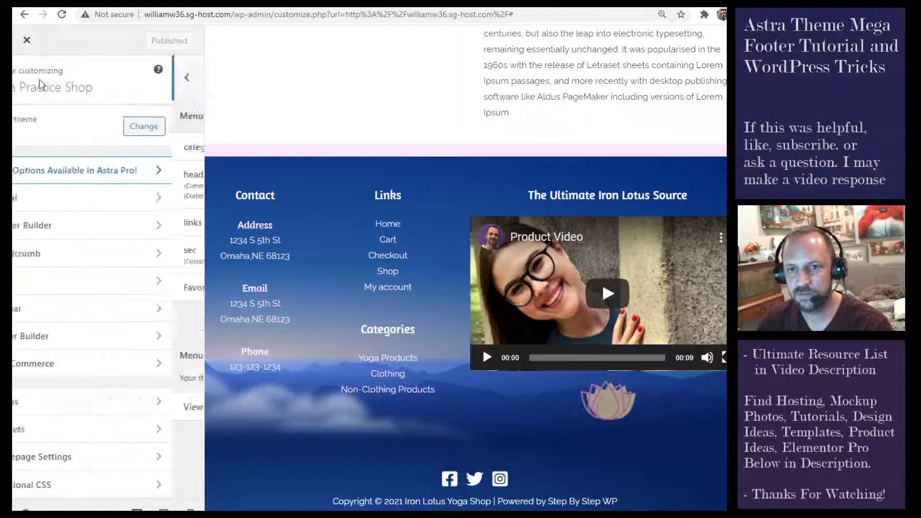
pyautogui.click(126, 337)
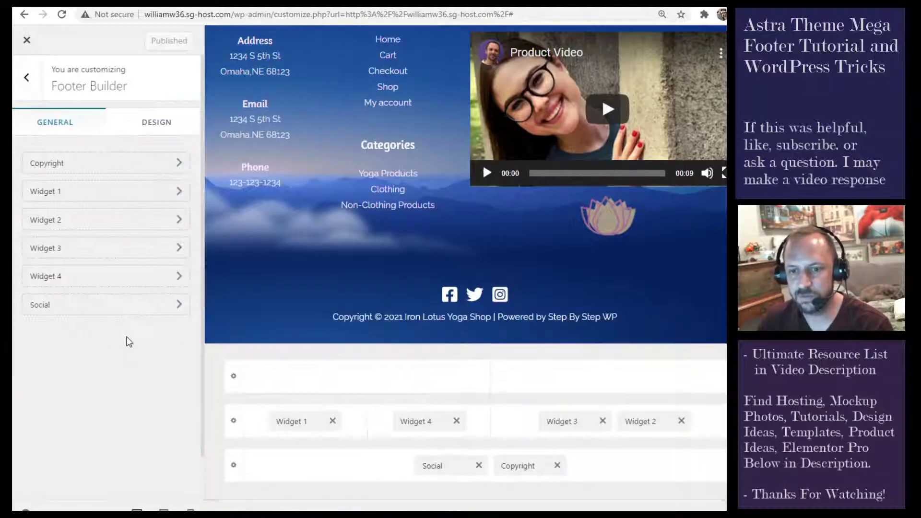
pyautogui.click(234, 420)
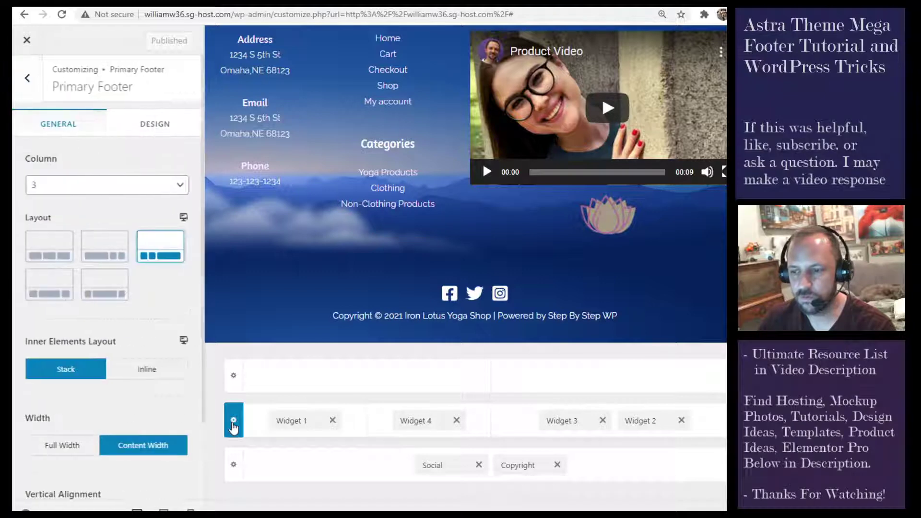
pyautogui.click(431, 421)
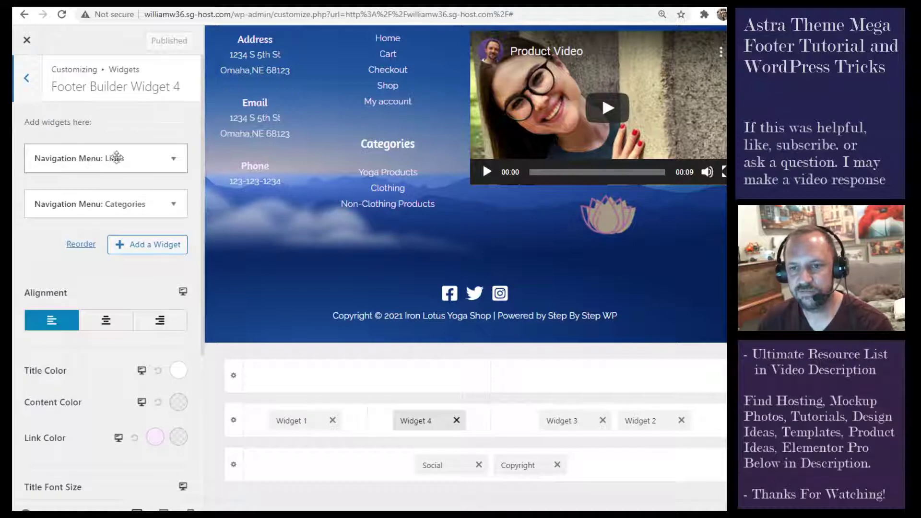
pyautogui.scroll(2, 392, 142)
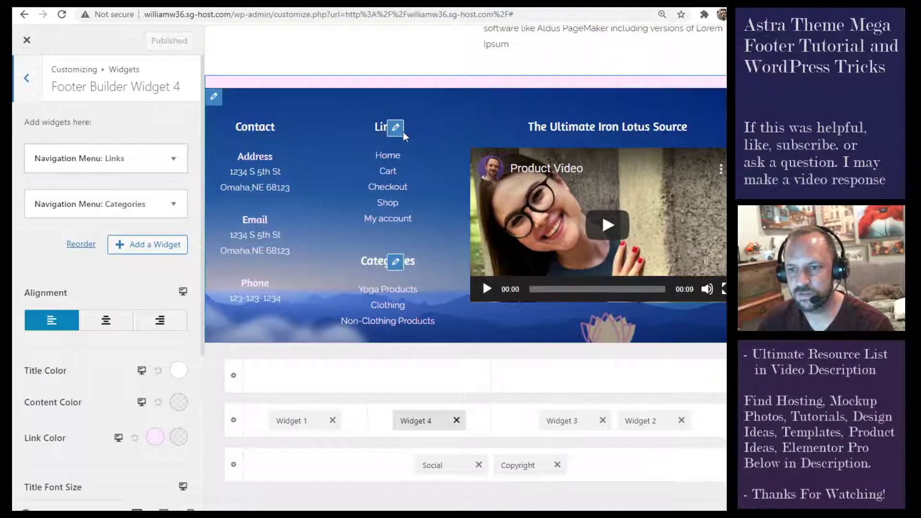
pyautogui.scroll(-1, 403, 137)
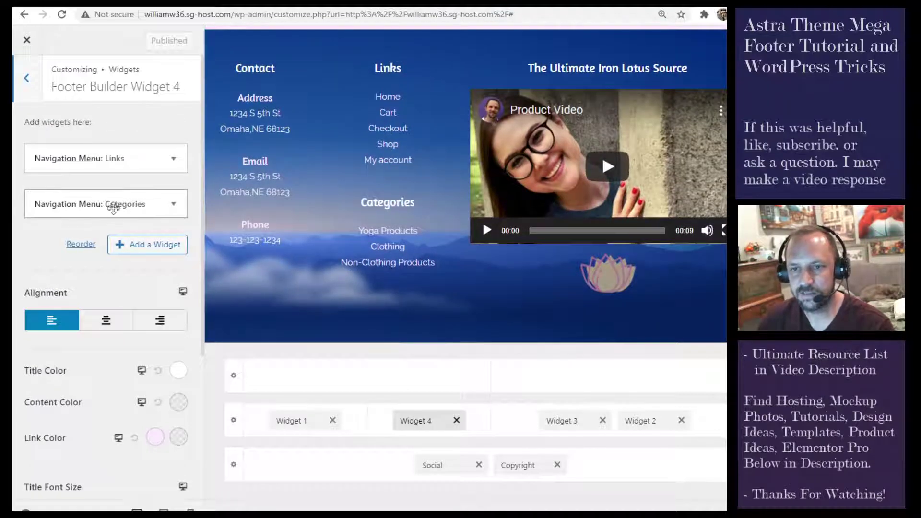
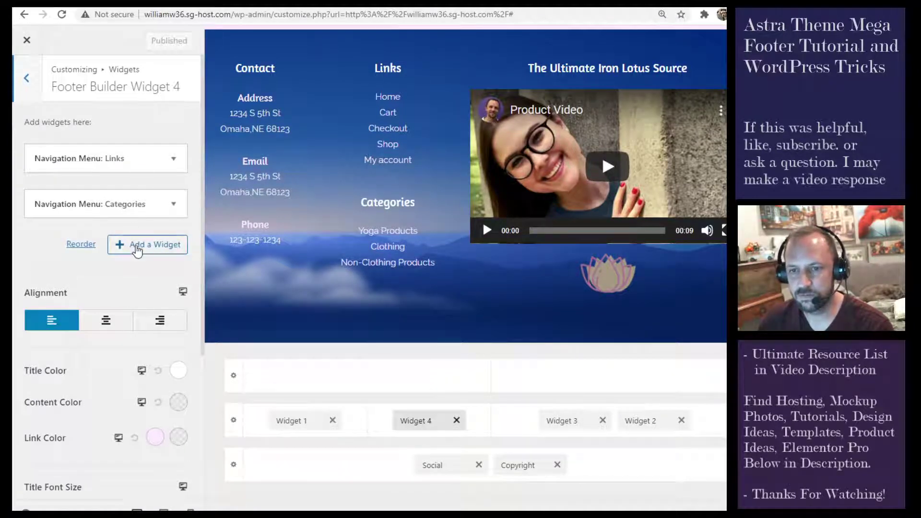
# - Add a Navigation Menu widget titled Popular Products to Footer Builder Widget 4, using the FavoriteProducts menu
pyautogui.click(123, 243)
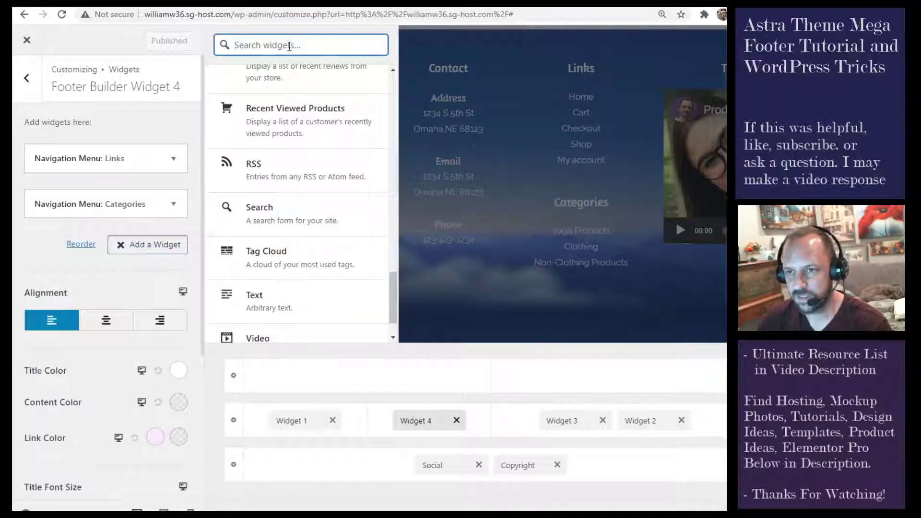
pyautogui.write('nav')
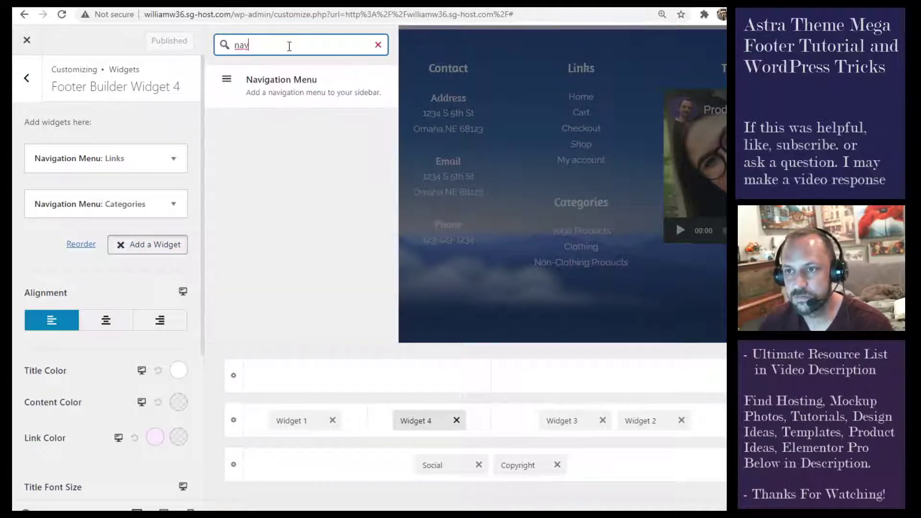
pyautogui.click(270, 79)
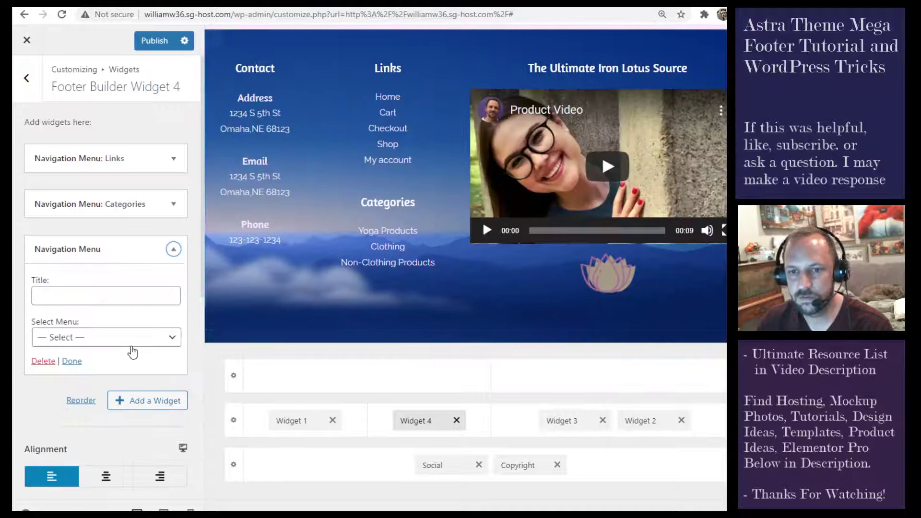
pyautogui.click(111, 296)
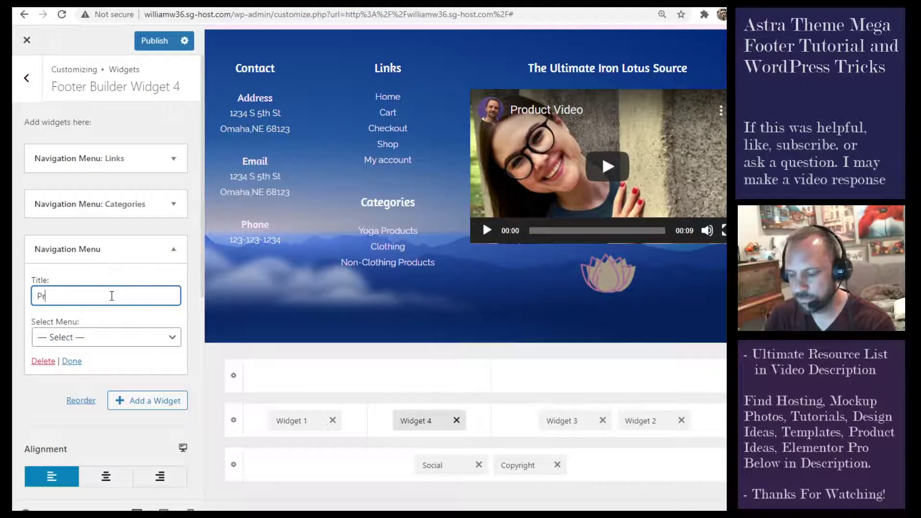
pyautogui.press('BackSpace')
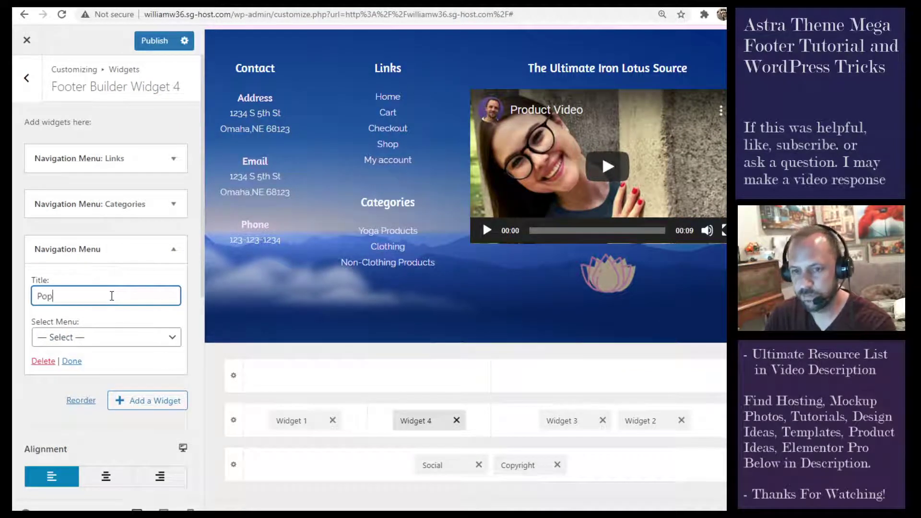
pyautogui.write('Popul')
pyautogui.press('BackSpace')
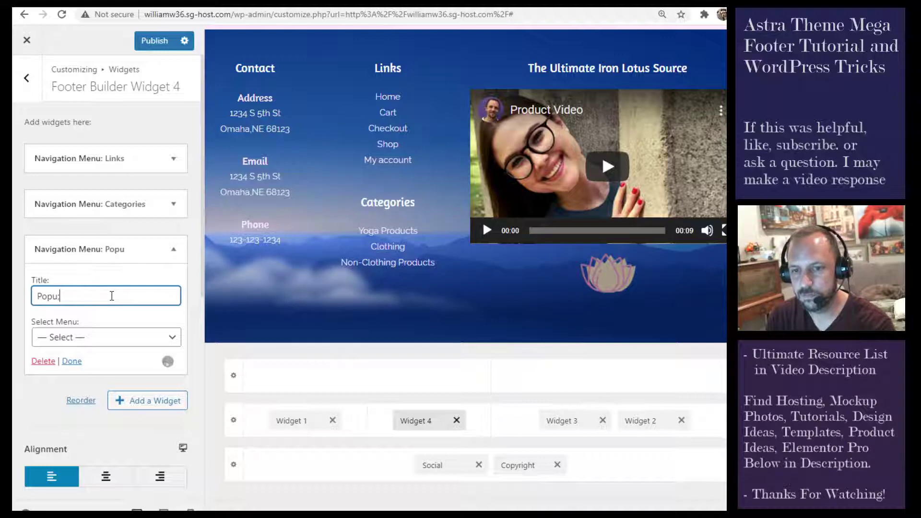
pyautogui.write('lar Products')
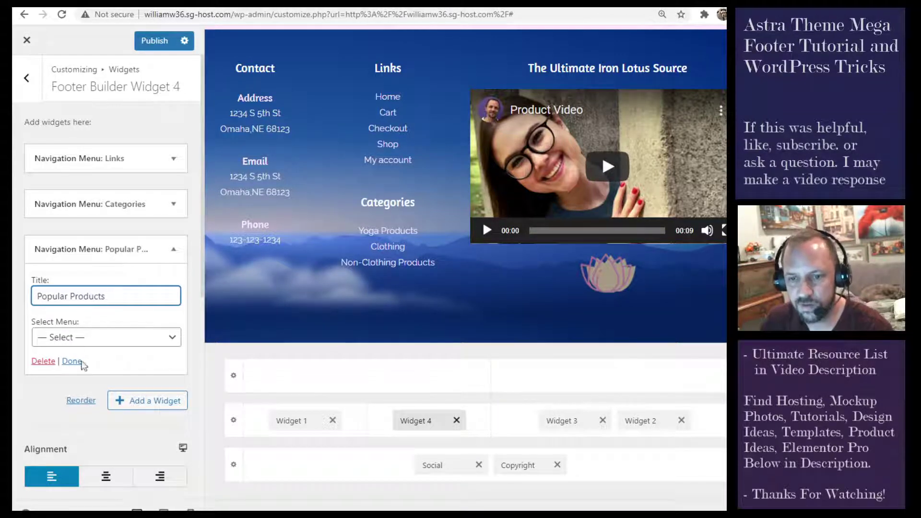
pyautogui.click(84, 337)
pyautogui.click(102, 416)
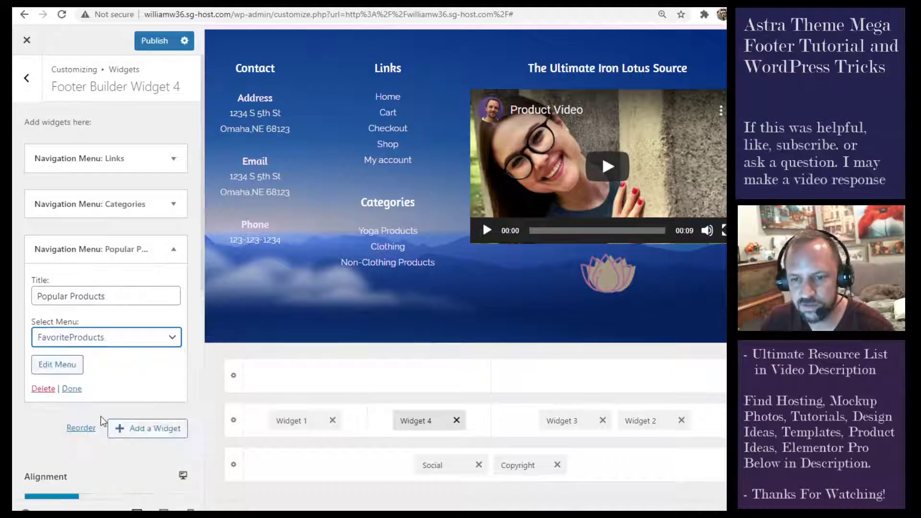
pyautogui.click(71, 388)
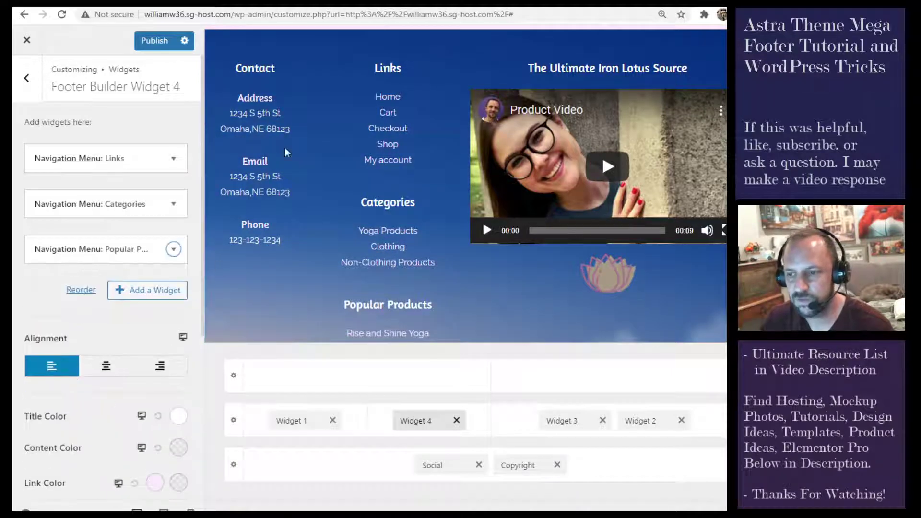
# - Remove the Categories and Popular Products navigation menu widgets from Footer Builder Widget 4
pyautogui.scroll(-5, 288, 159)
pyautogui.scroll(2, 449, 295)
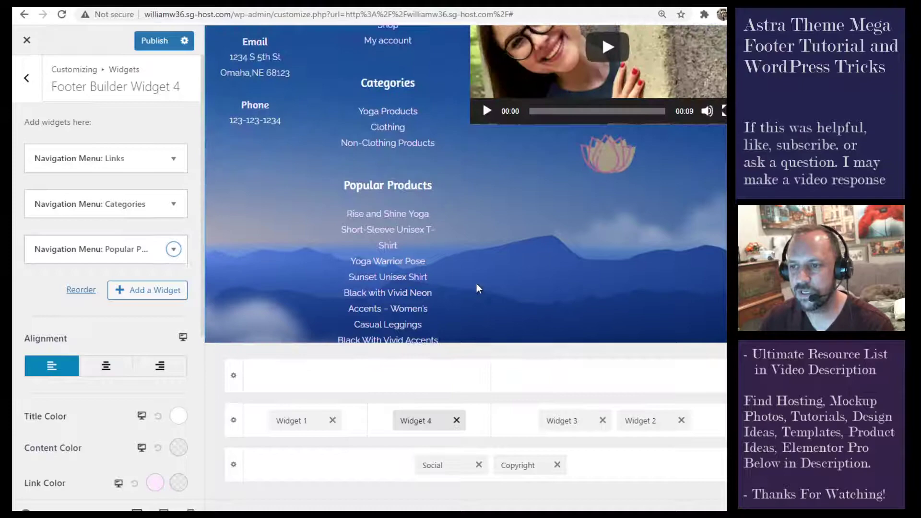
pyautogui.scroll(2, 468, 276)
pyautogui.scroll(-4, 424, 192)
pyautogui.scroll(-2, 421, 220)
pyautogui.scroll(6, 425, 235)
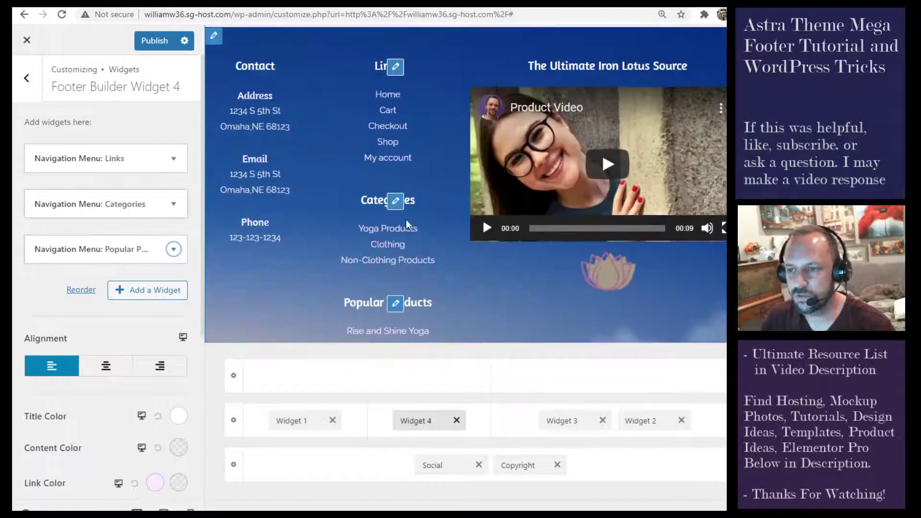
pyautogui.click(173, 204)
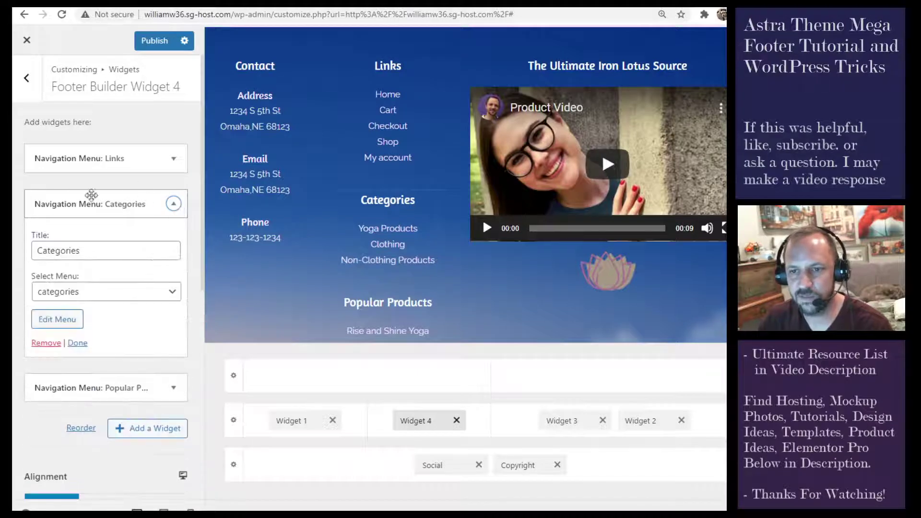
pyautogui.click(46, 343)
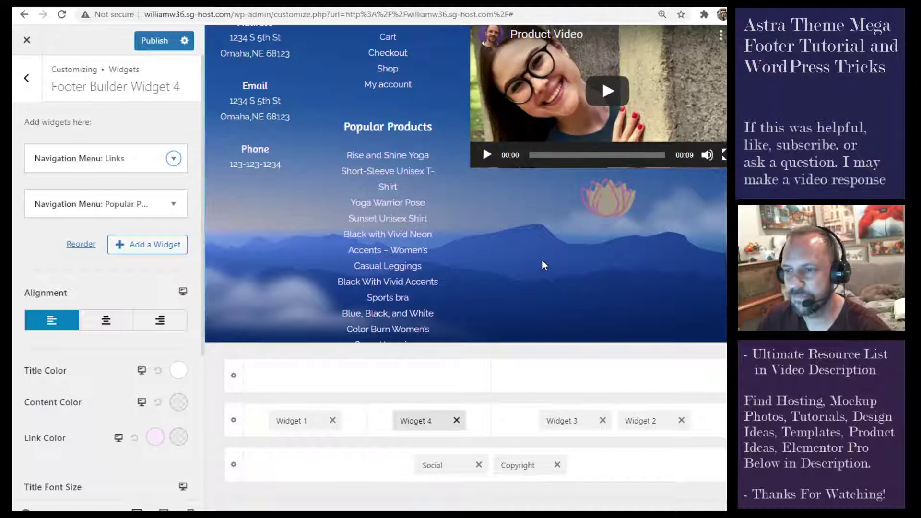
pyautogui.click(132, 208)
pyautogui.click(41, 343)
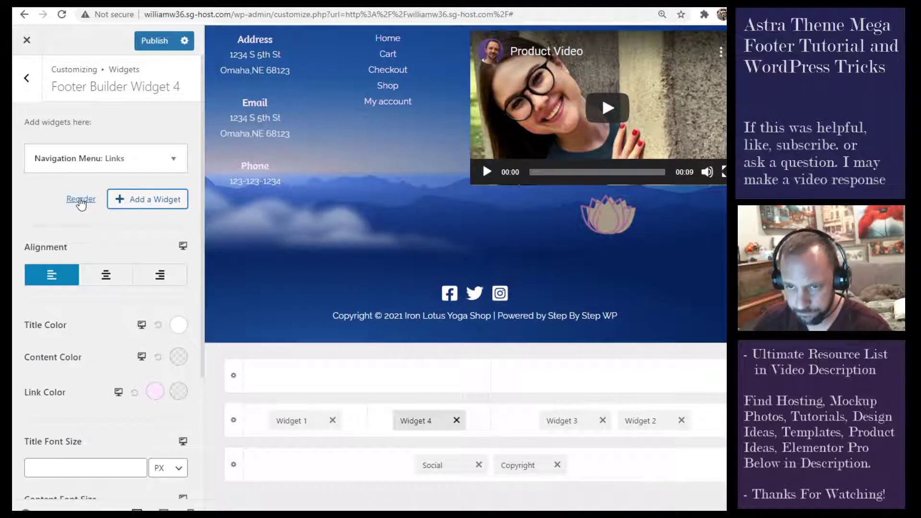
# - Add a Navigation Menu widget titled Categories to Footer Builder Widget 4, using the categories menu
pyautogui.click(154, 198)
pyautogui.write('nav')
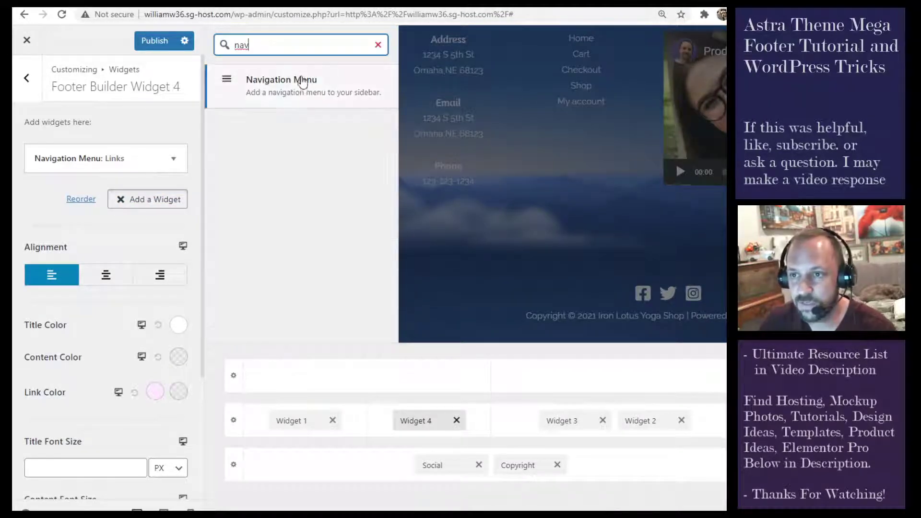
pyautogui.click(301, 80)
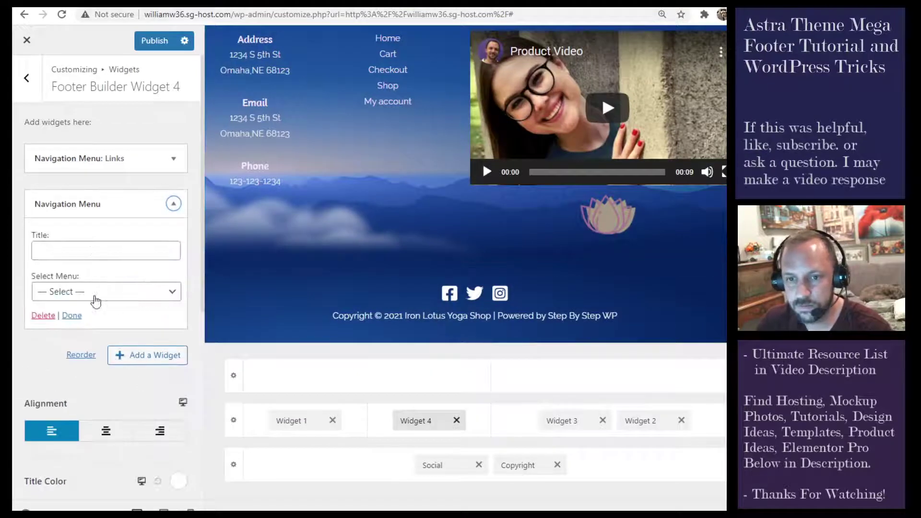
pyautogui.click(112, 255)
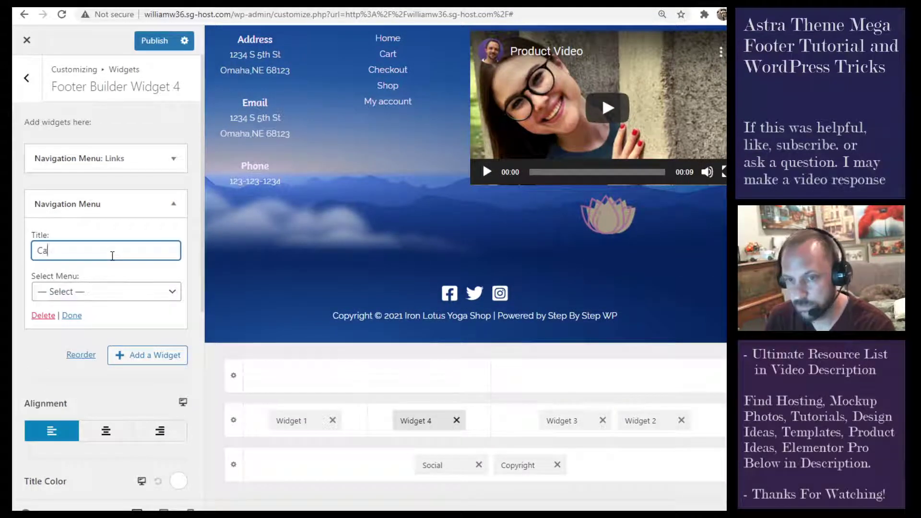
pyautogui.write('Categories')
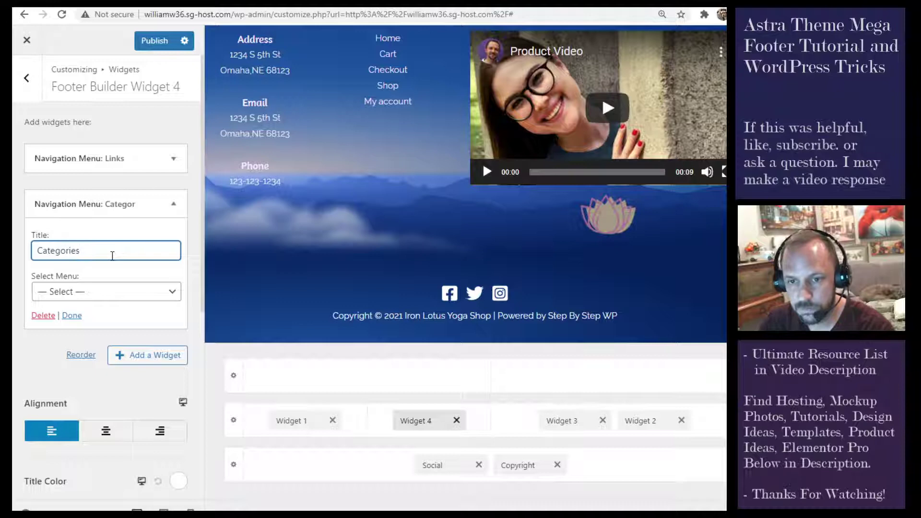
pyautogui.click(127, 297)
pyautogui.click(68, 321)
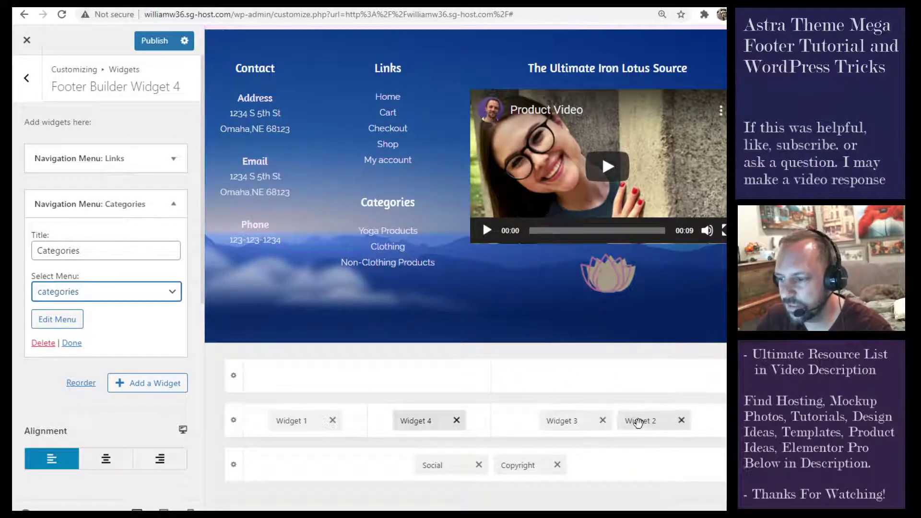
# - Review the video widget in Footer Builder Widget 3 and play its video in the footer preview
pyautogui.click(571, 419)
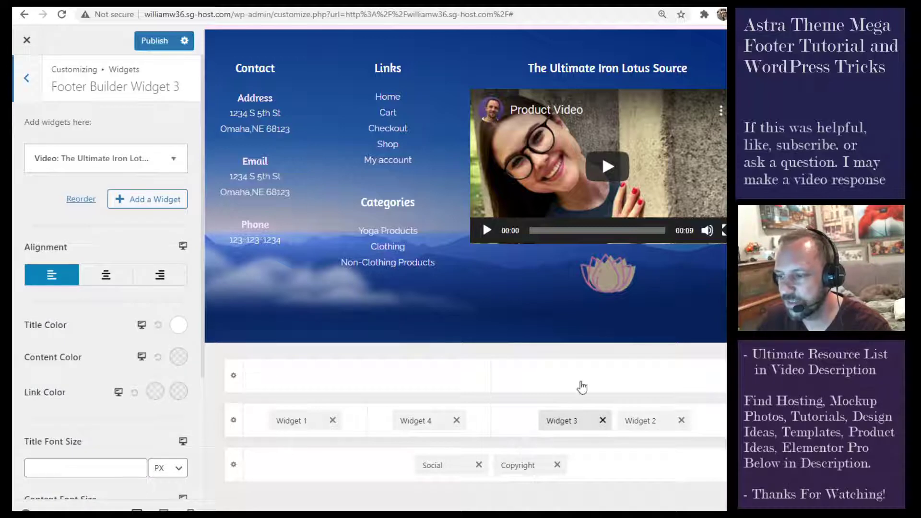
pyautogui.click(613, 378)
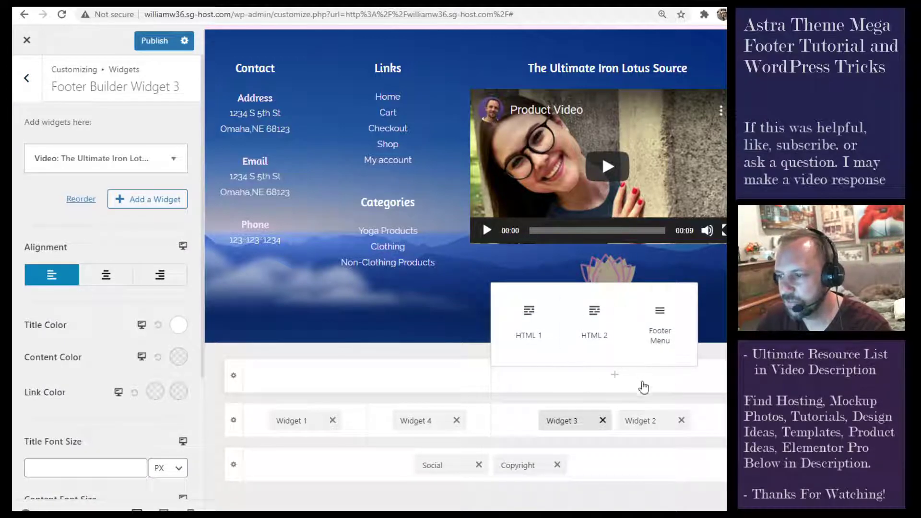
pyautogui.click(566, 421)
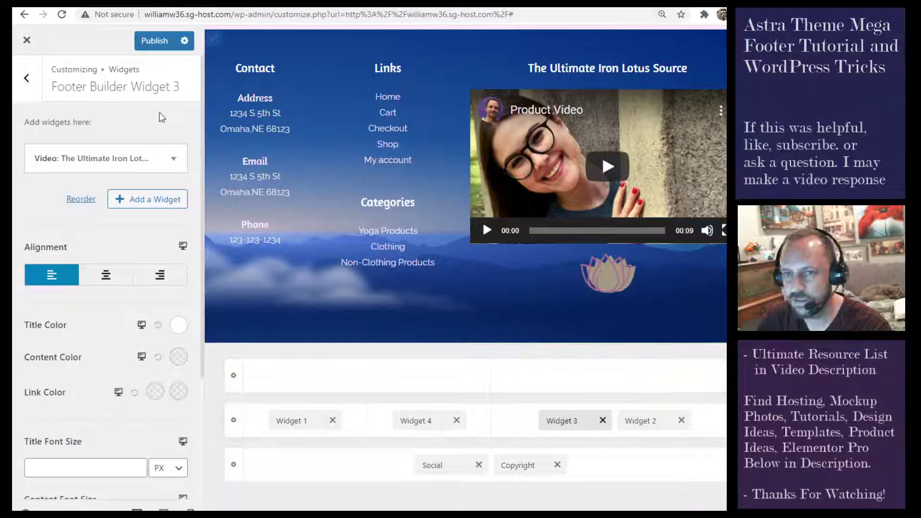
pyautogui.click(154, 162)
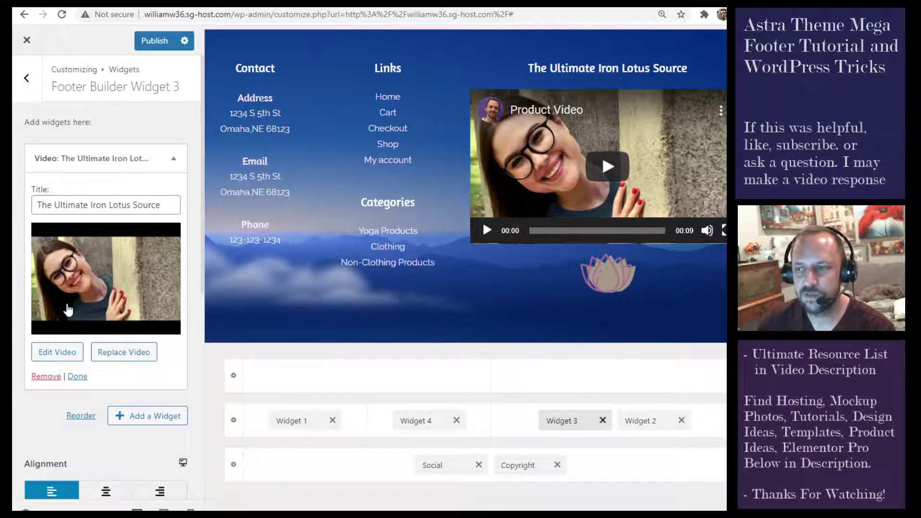
pyautogui.click(604, 166)
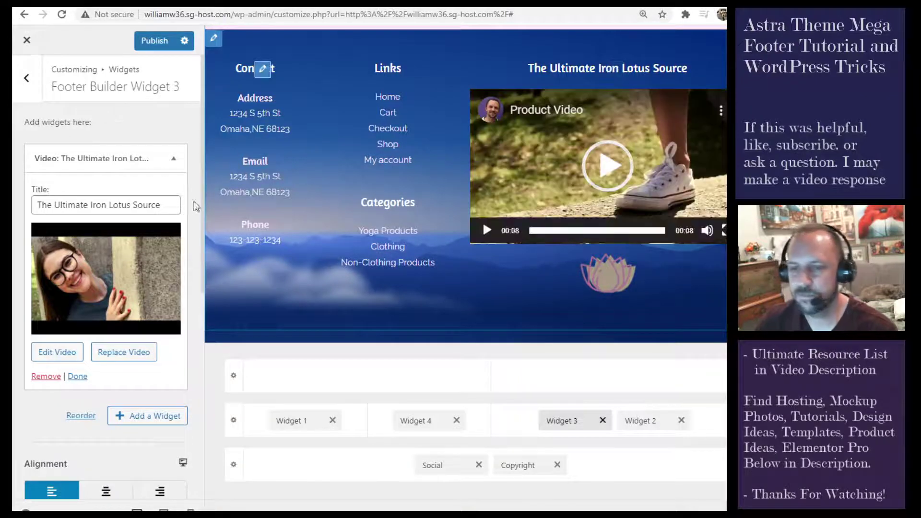
pyautogui.click(113, 158)
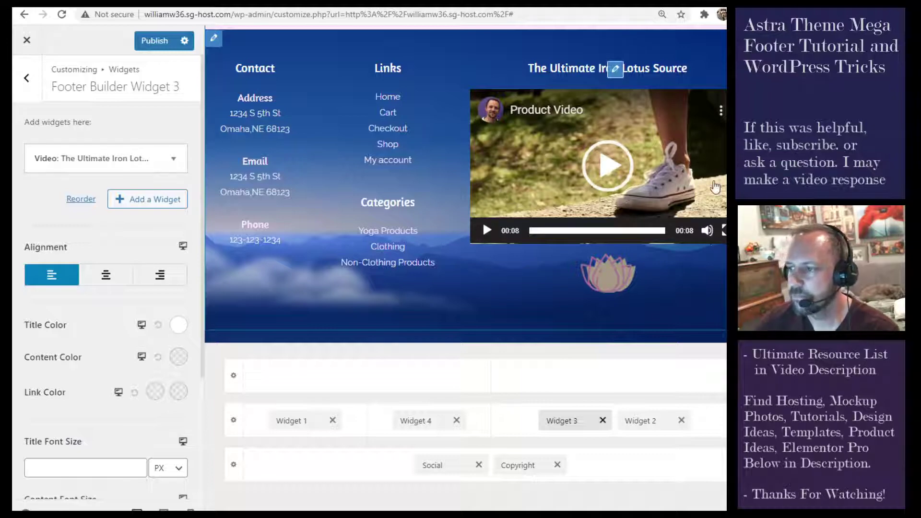
pyautogui.scroll(10, 549, 141)
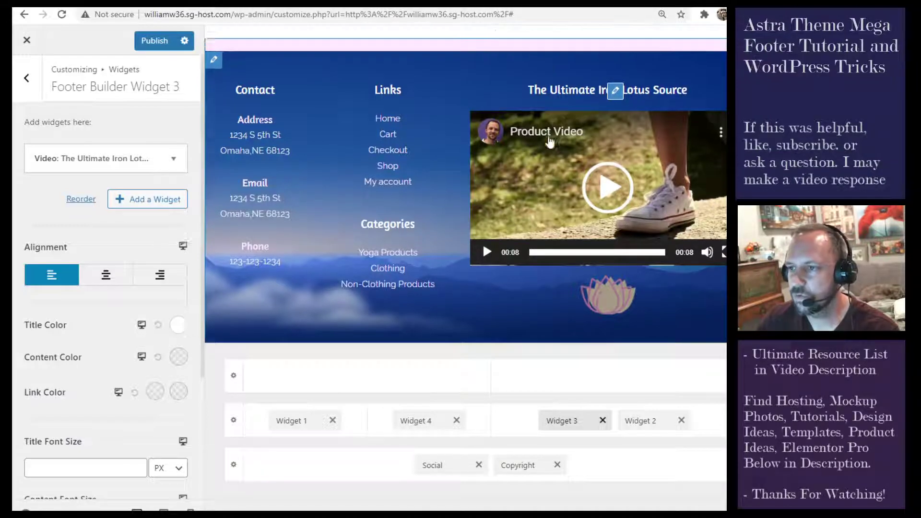
pyautogui.scroll(3, 567, 146)
pyautogui.scroll(-2, 274, 215)
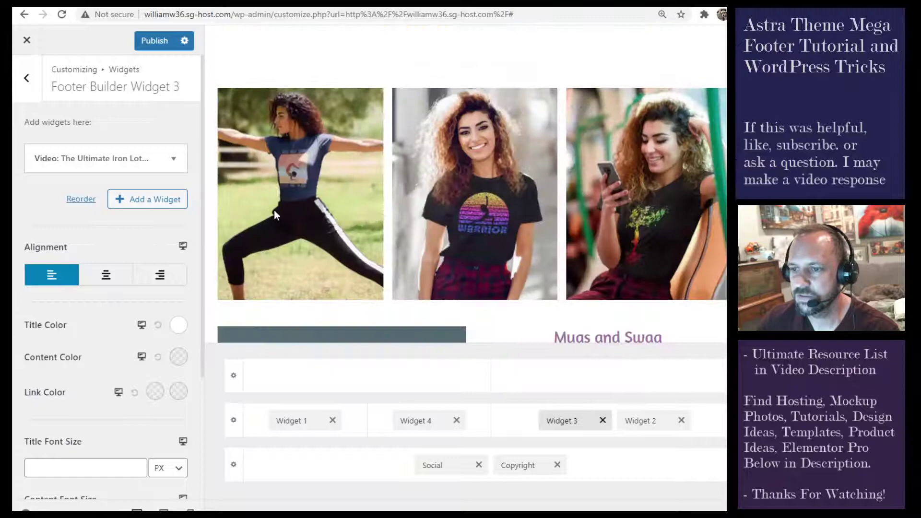
pyautogui.scroll(8, 634, 206)
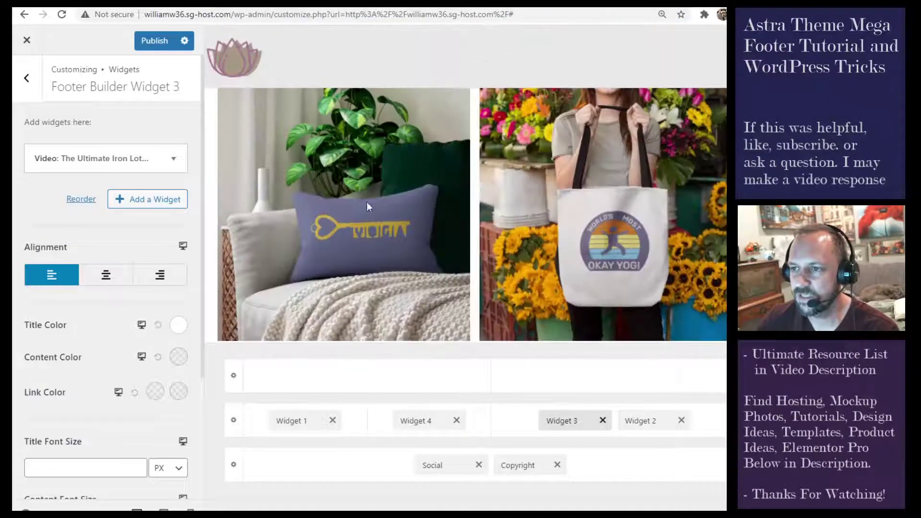
# - Examine the footer columns in the page preview and the alignment, colour, font size and margin settings of Footer Builder Widget 3
pyautogui.scroll(-10, 585, 194)
pyautogui.scroll(-12, 587, 192)
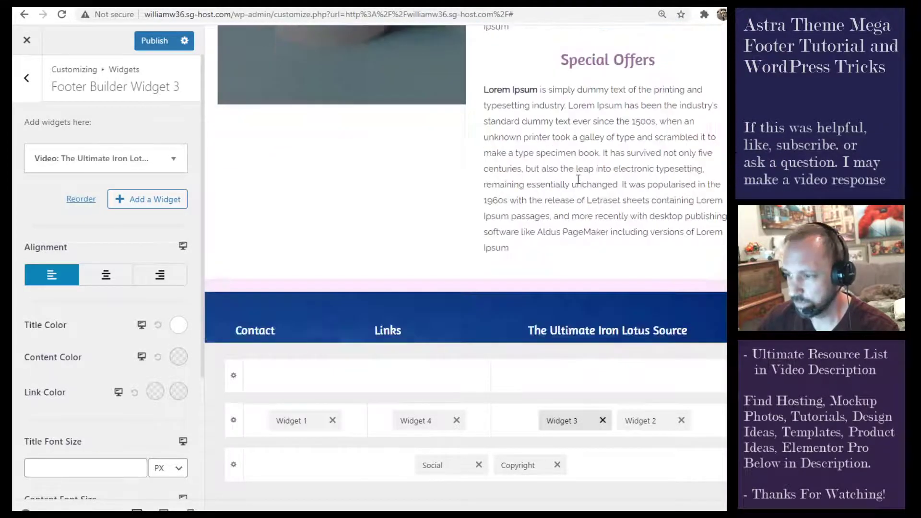
pyautogui.scroll(2, 582, 184)
pyautogui.scroll(1, 581, 185)
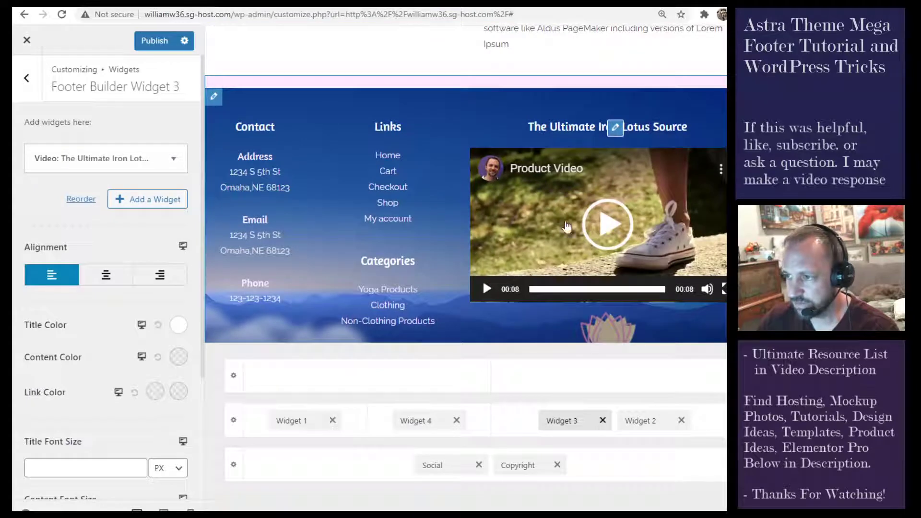
pyautogui.scroll(-3, 631, 191)
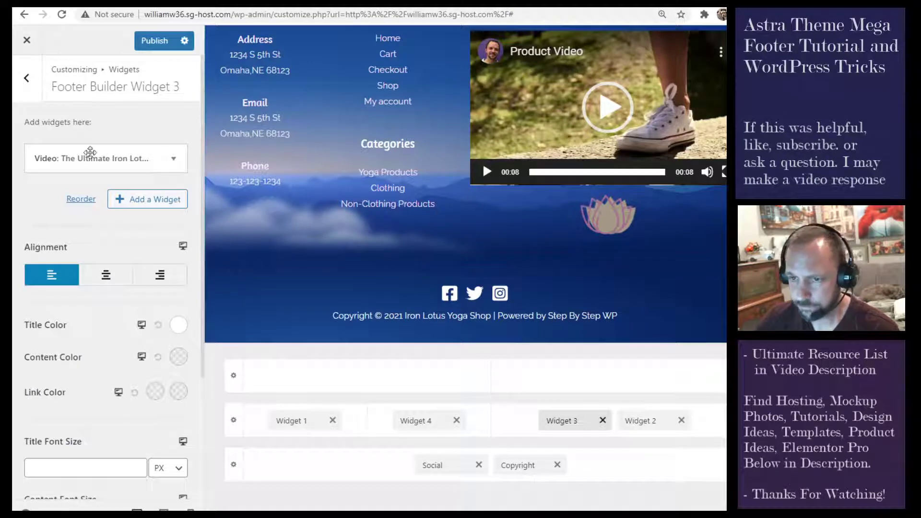
pyautogui.scroll(-2, 80, 196)
pyautogui.scroll(-1, 81, 197)
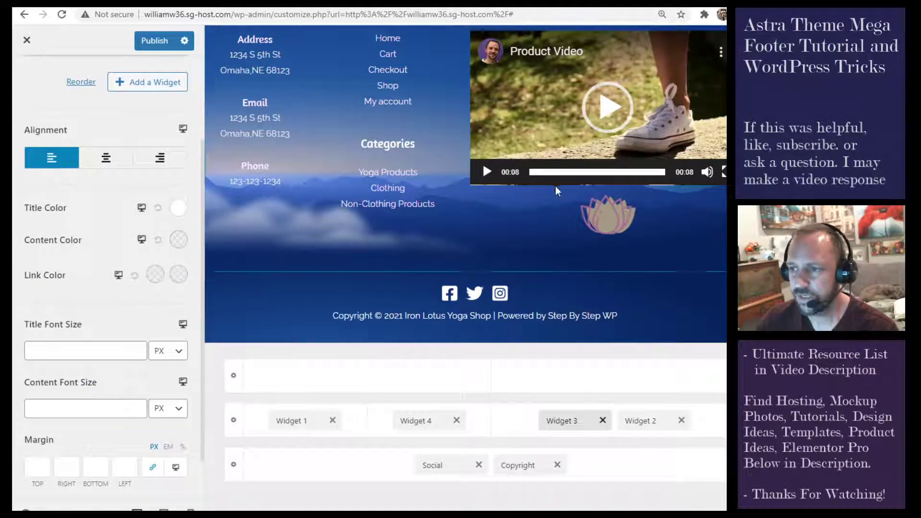
pyautogui.scroll(4, 451, 240)
pyautogui.scroll(-4, 451, 245)
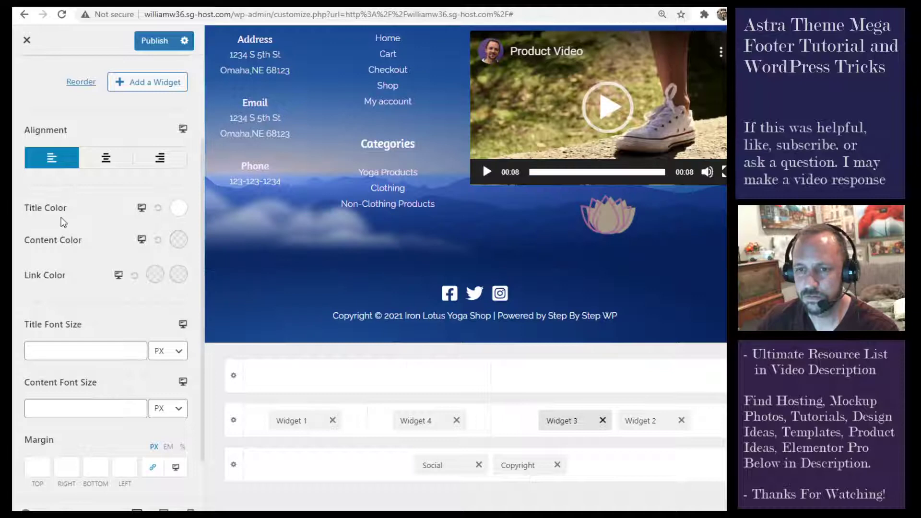
pyautogui.scroll(4, 230, 214)
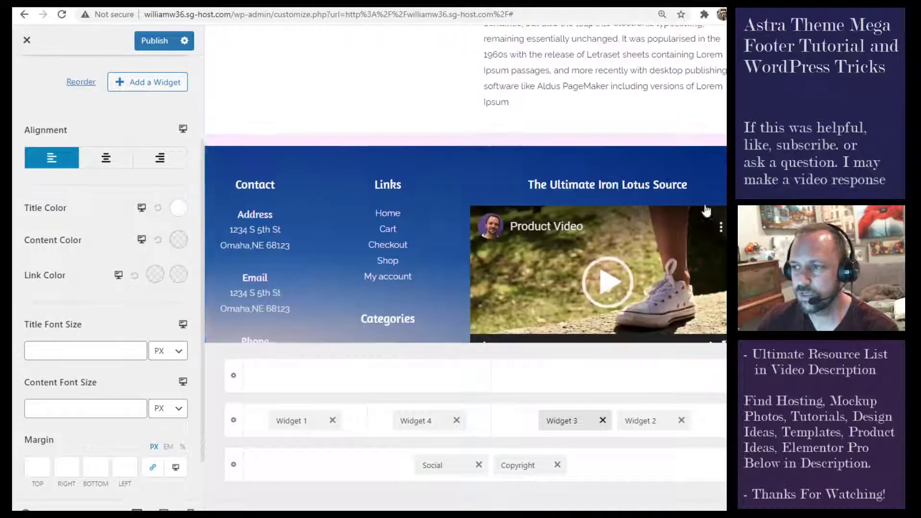
pyautogui.scroll(-4, 668, 188)
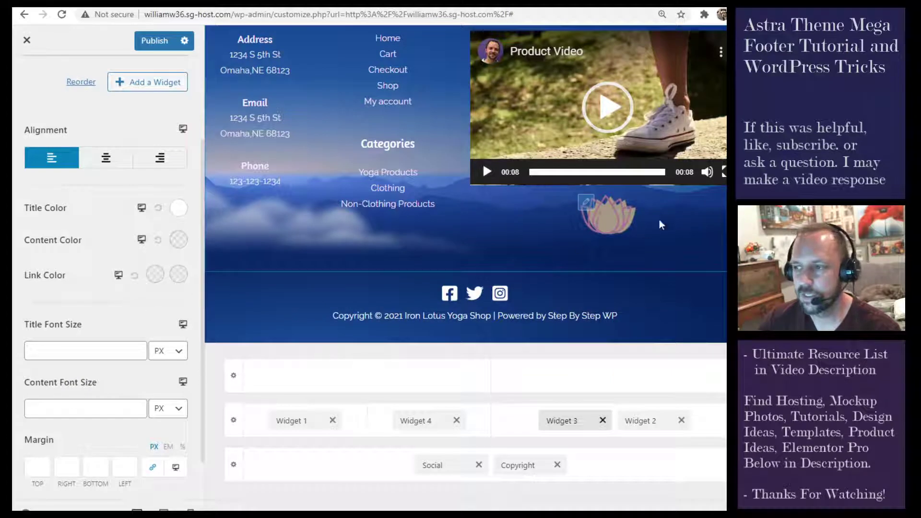
pyautogui.scroll(-1, 99, 236)
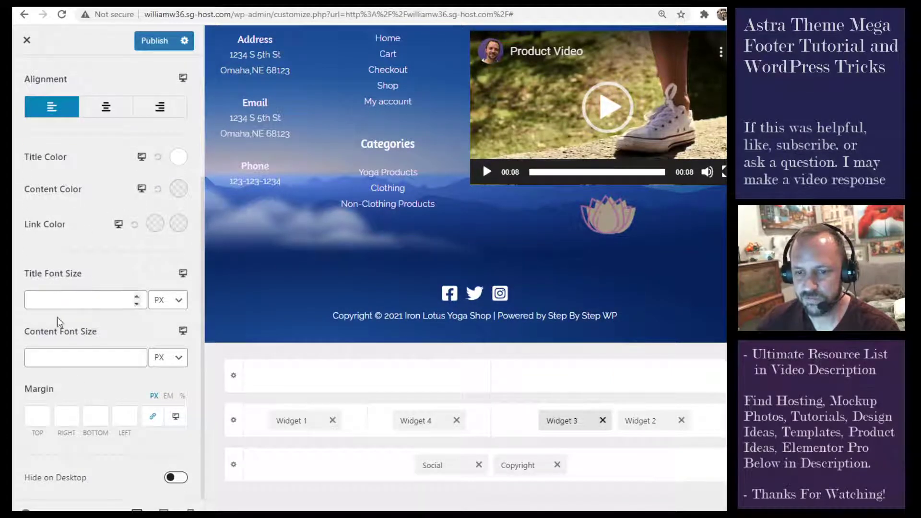
pyautogui.scroll(3, 125, 389)
pyautogui.scroll(4, 482, 163)
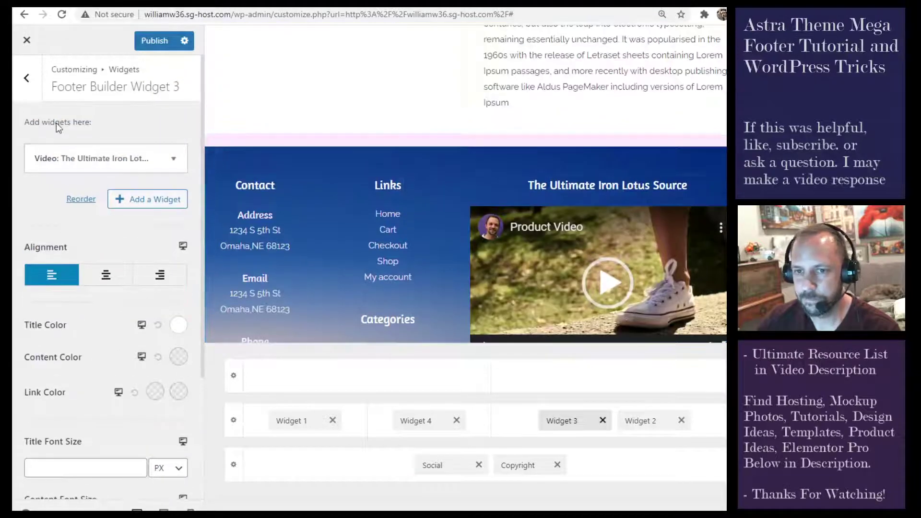
# - Inspect the video details and the source URL of the video widget in Footer Builder Widget 3, leaving both unchanged
pyautogui.click(93, 158)
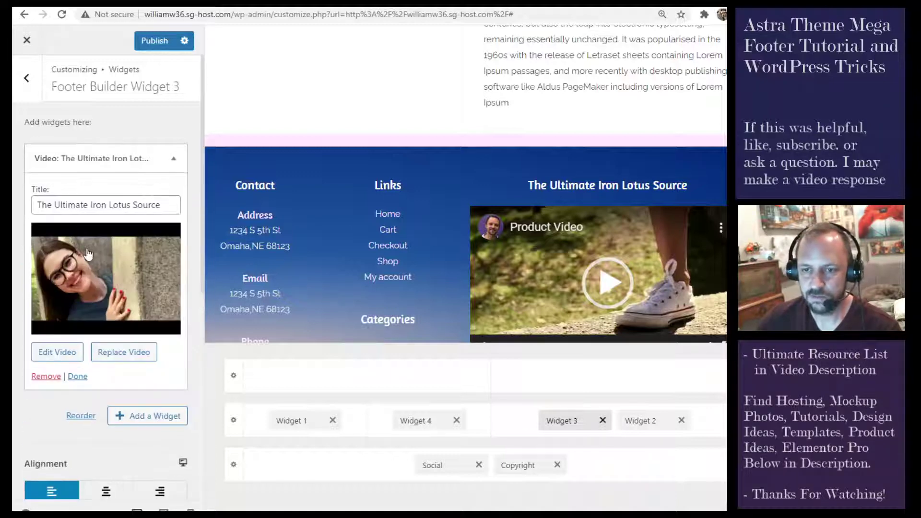
pyautogui.click(59, 353)
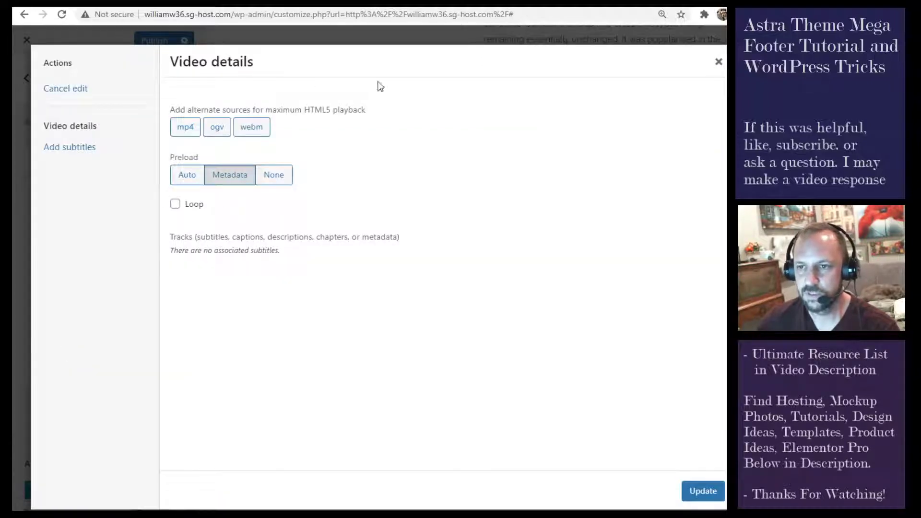
pyautogui.click(719, 63)
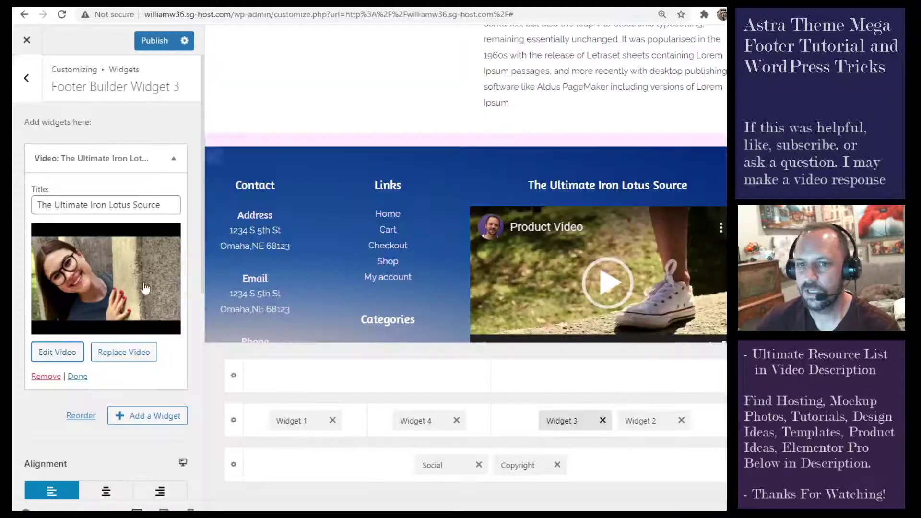
pyautogui.click(134, 358)
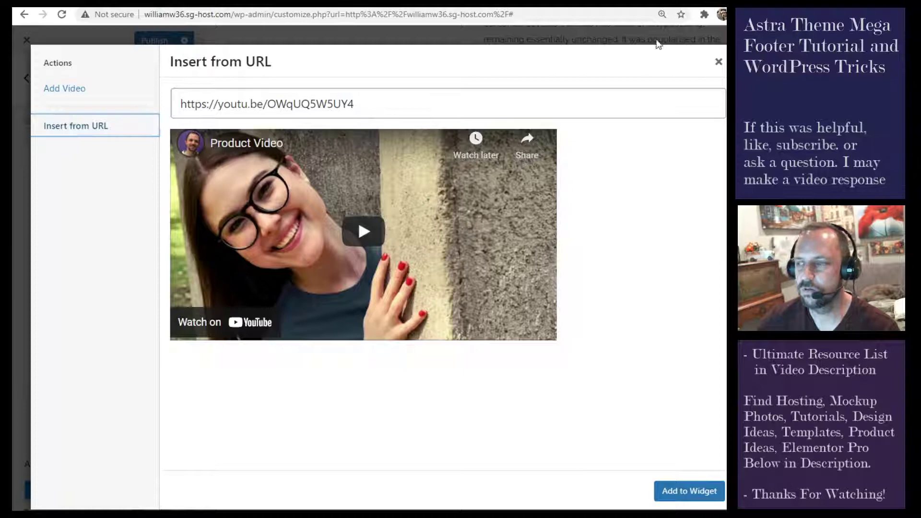
pyautogui.click(719, 62)
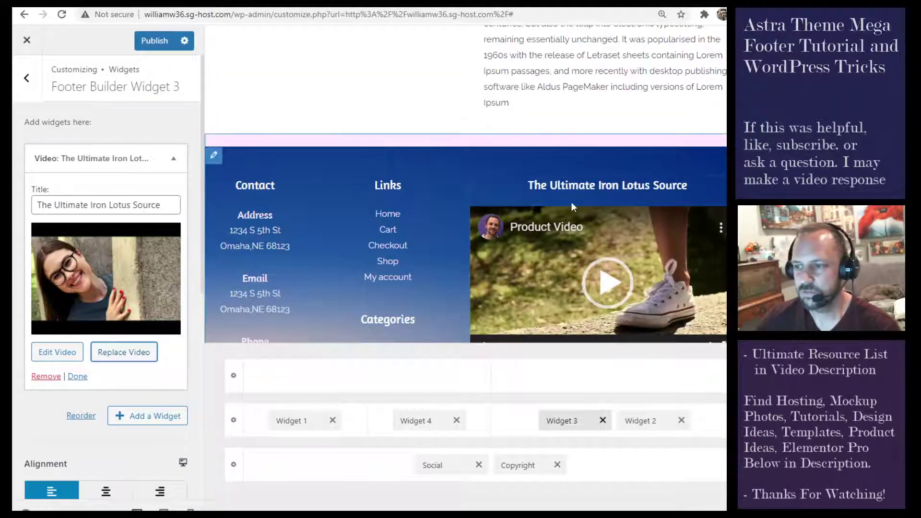
pyautogui.scroll(-2, 571, 202)
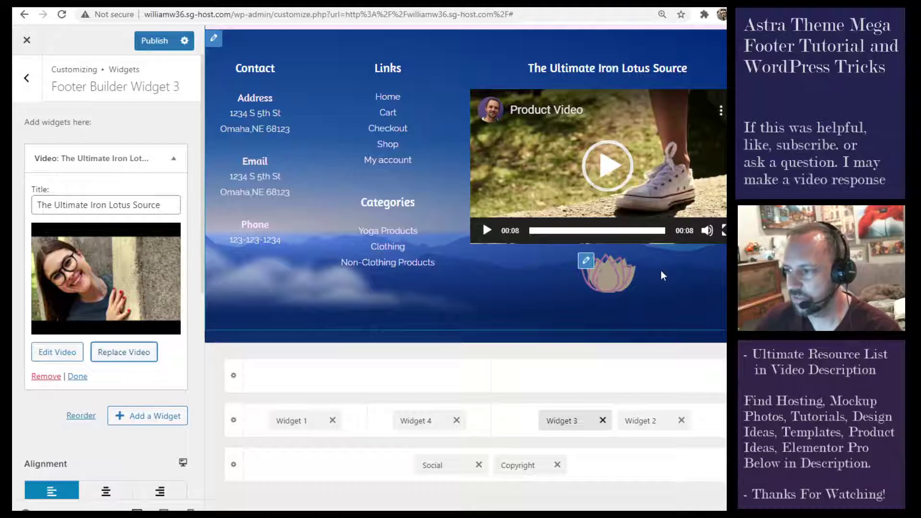
pyautogui.scroll(-1, 659, 244)
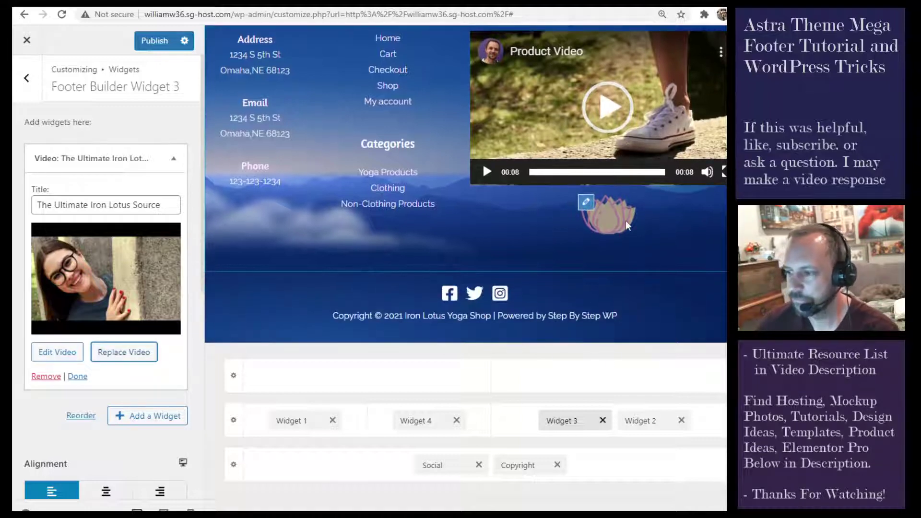
# - Add an Image widget to Footer Builder Widget 2, using the yellow yoga key picture from the media library
pyautogui.click(652, 422)
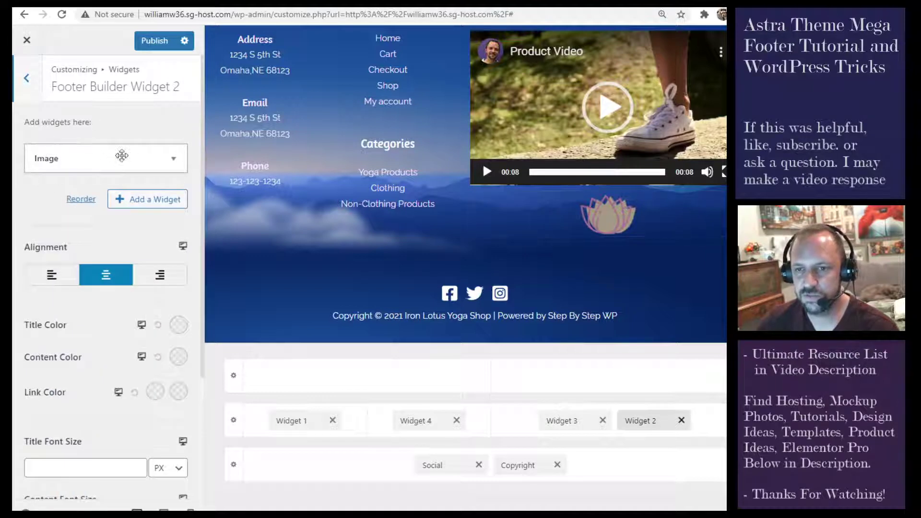
pyautogui.click(133, 202)
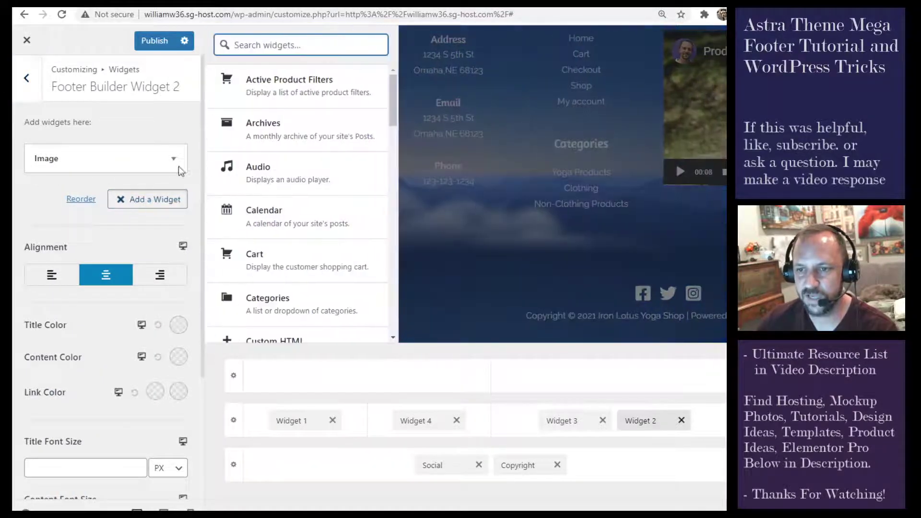
pyautogui.write('ima')
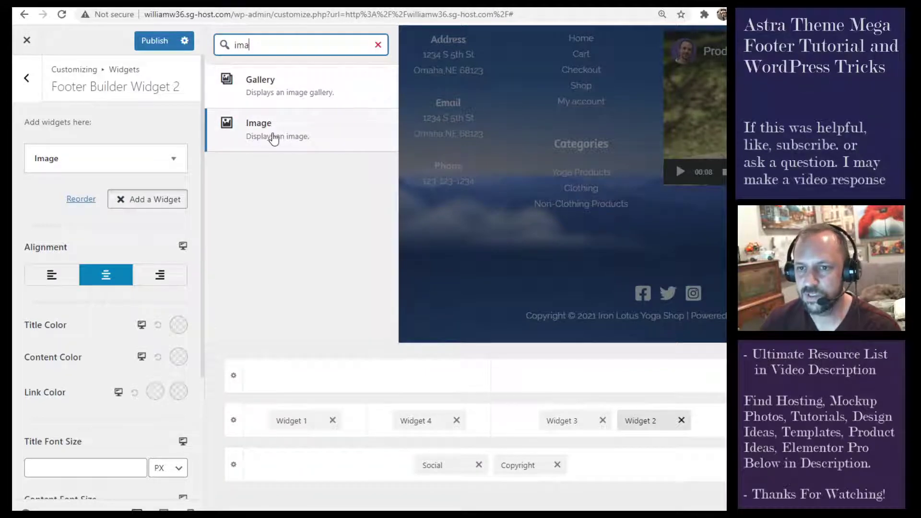
pyautogui.click(274, 137)
pyautogui.click(103, 287)
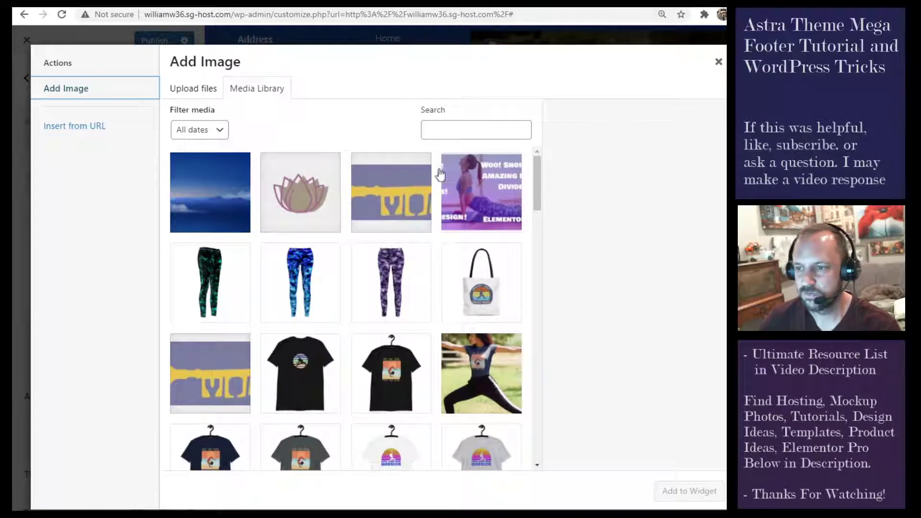
pyautogui.click(425, 207)
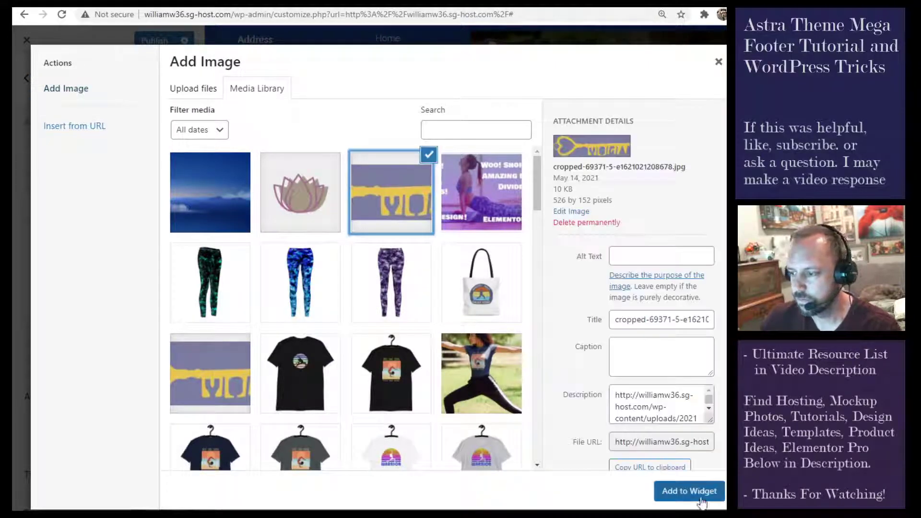
pyautogui.click(704, 497)
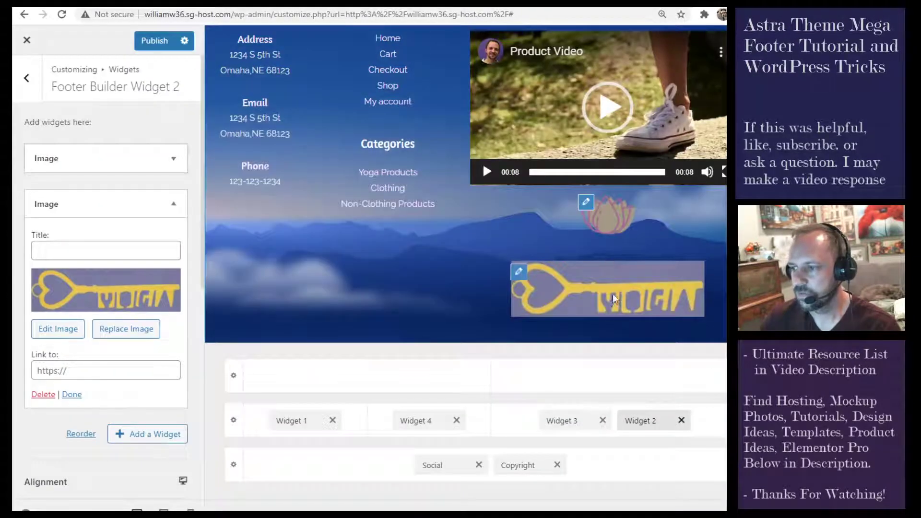
# - Delete the yoga key Image widget from Footer Builder Widget 2
pyautogui.click(98, 202)
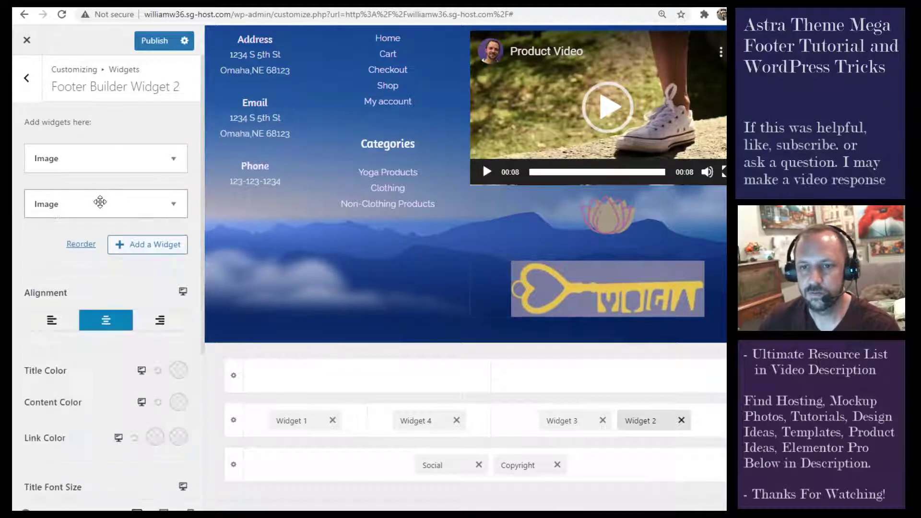
pyautogui.click(175, 205)
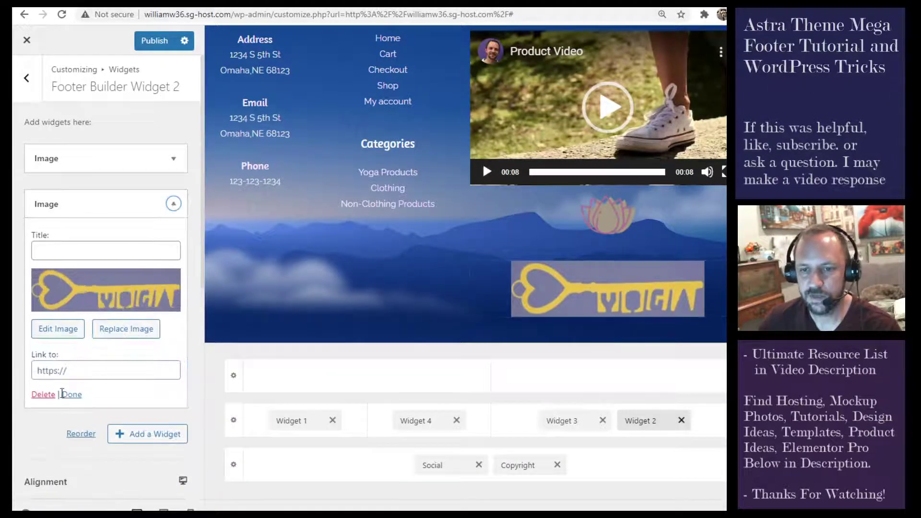
pyautogui.click(45, 395)
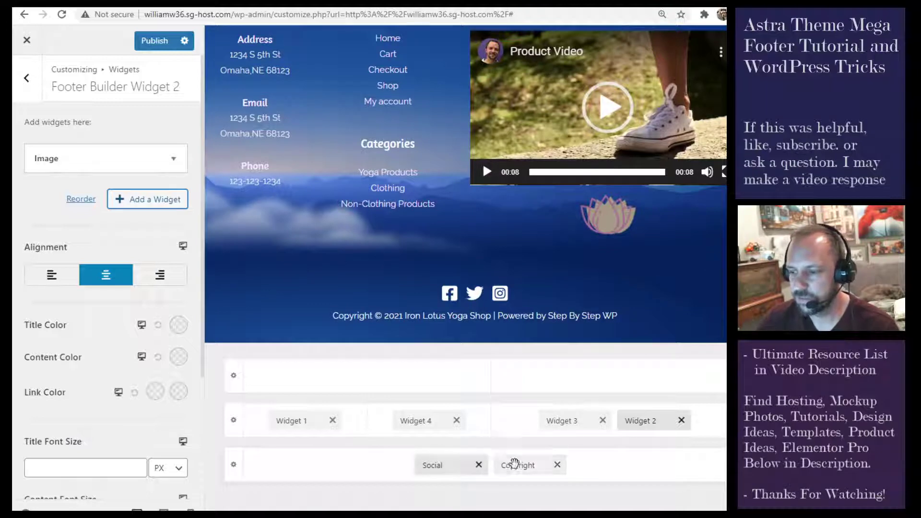
# - Set the Below Footer row's background colour to a fully opaque grey, RGB 131, 131, 131, and check it in the preview
pyautogui.click(234, 467)
pyautogui.scroll(-3, 101, 370)
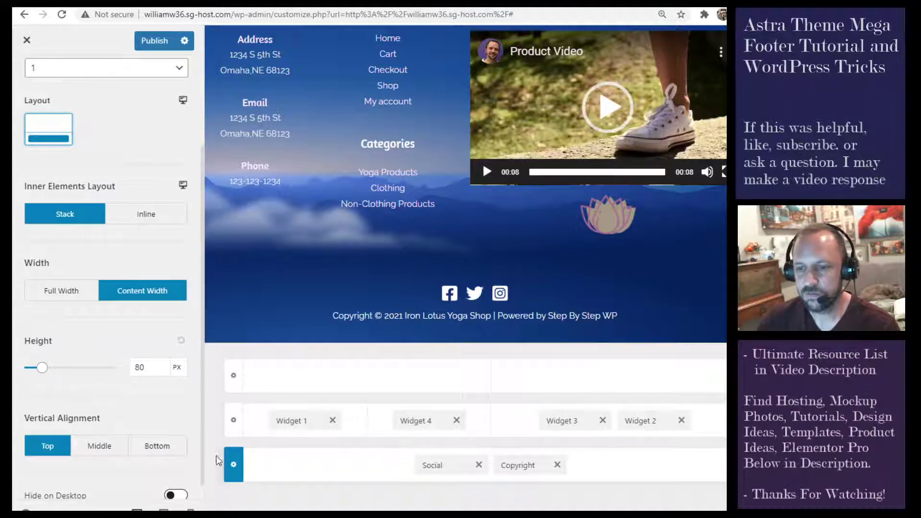
pyautogui.click(234, 468)
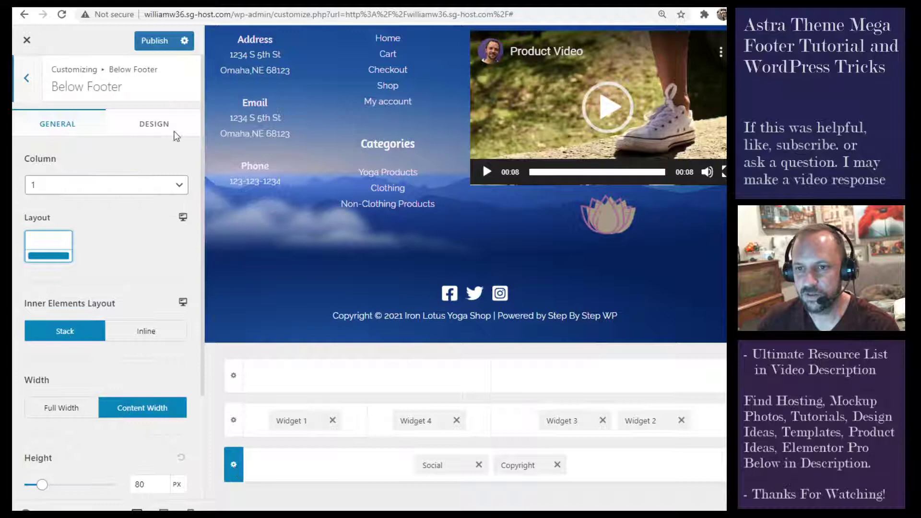
pyautogui.click(150, 134)
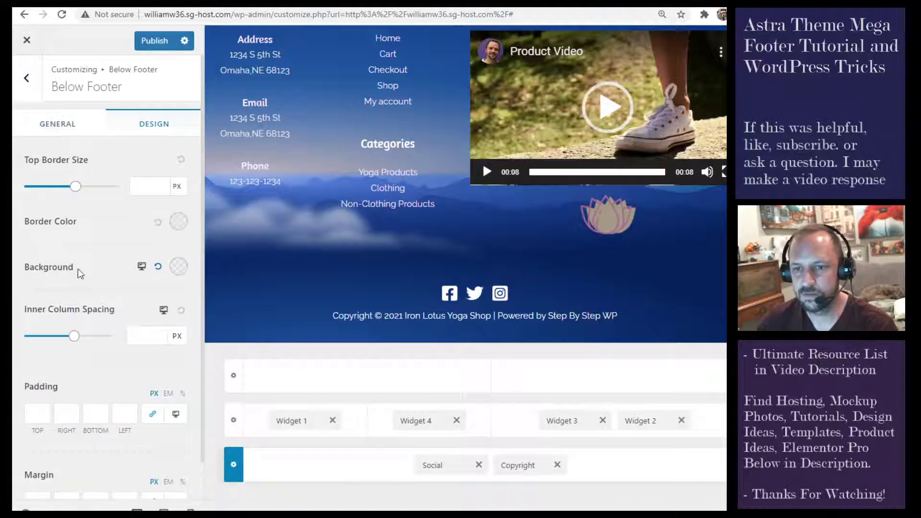
pyautogui.click(179, 267)
pyautogui.moveTo(71, 364); pyautogui.dragTo(16, 385)
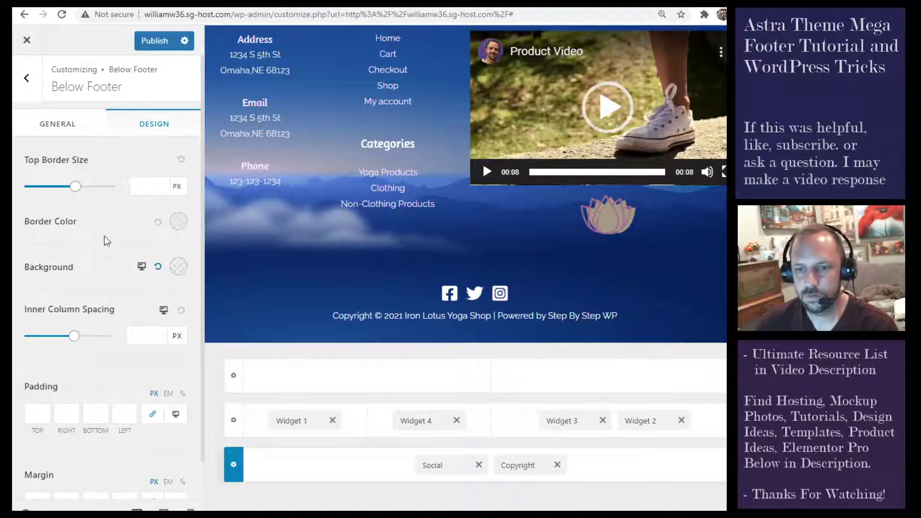
pyautogui.click(178, 267)
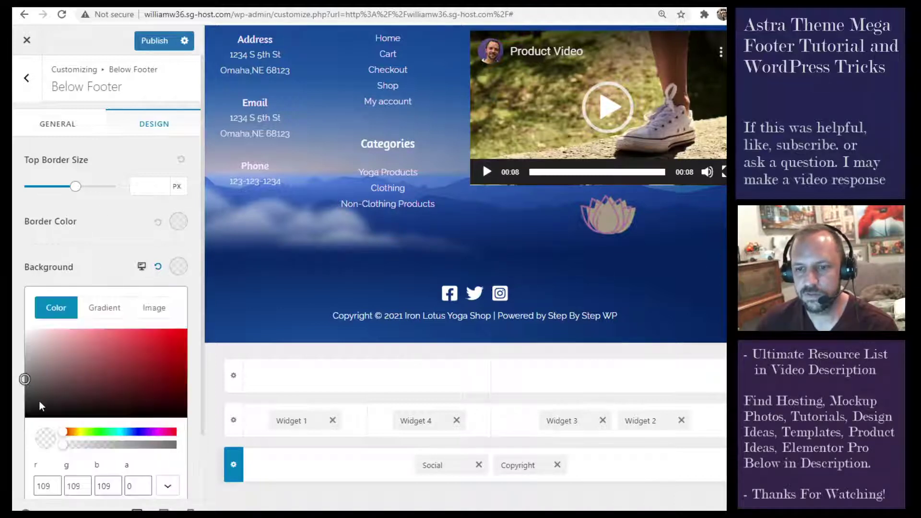
pyautogui.moveTo(69, 445); pyautogui.dragTo(175, 446)
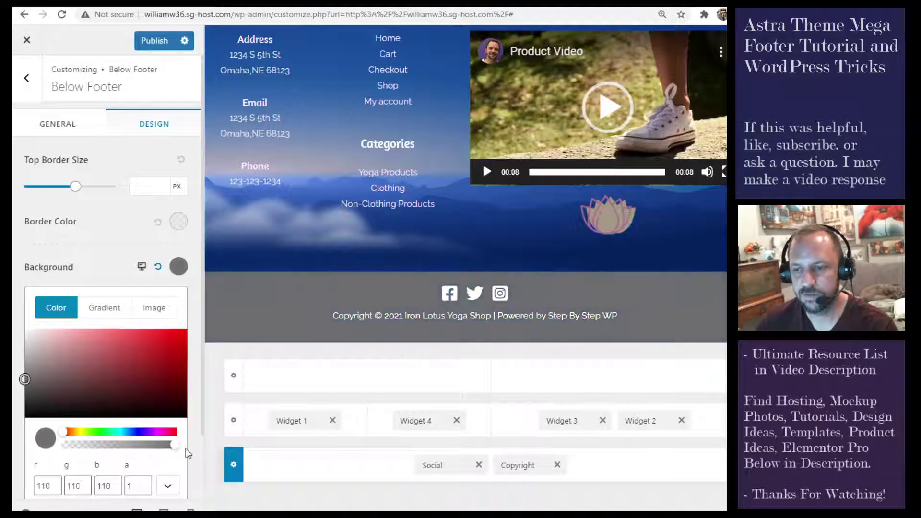
pyautogui.moveTo(25, 379)
pyautogui.mouseDown()
pyautogui.moveTo(47, 398)
pyautogui.moveTo(25, 371)
pyautogui.mouseUp()
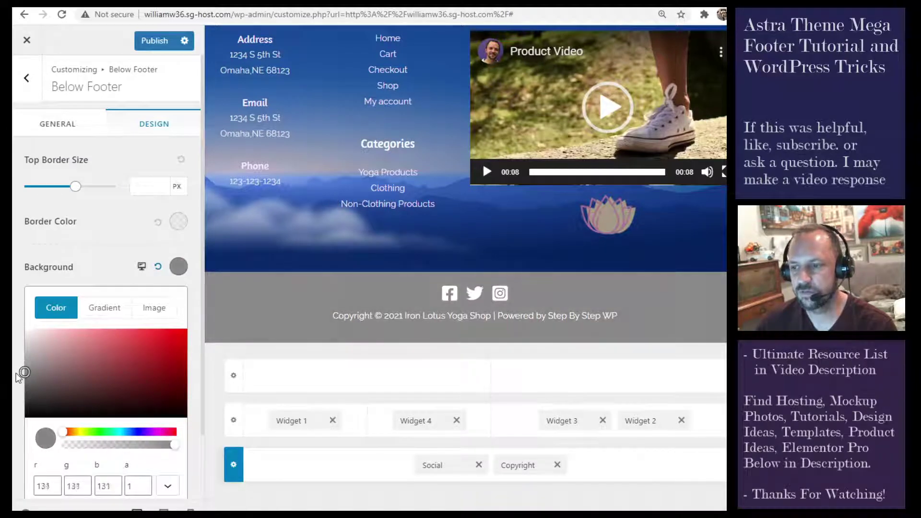
pyautogui.click(552, 292)
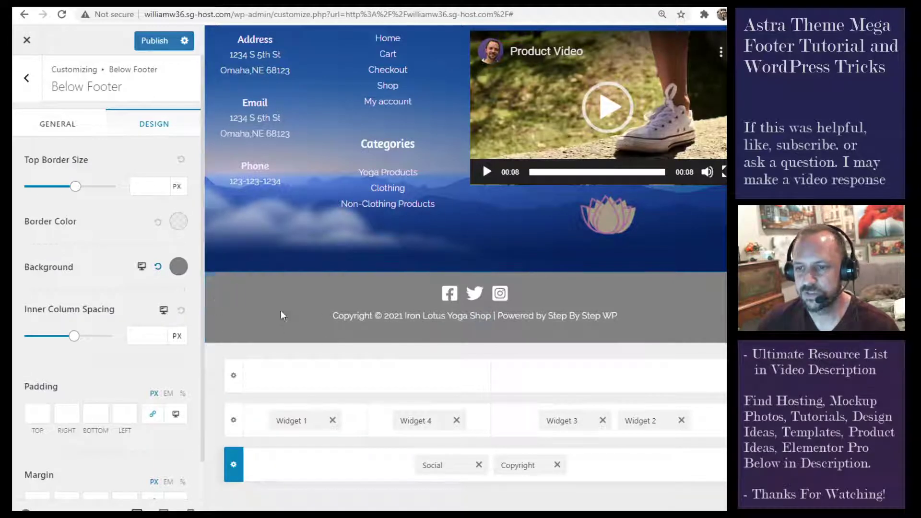
pyautogui.scroll(3, 595, 302)
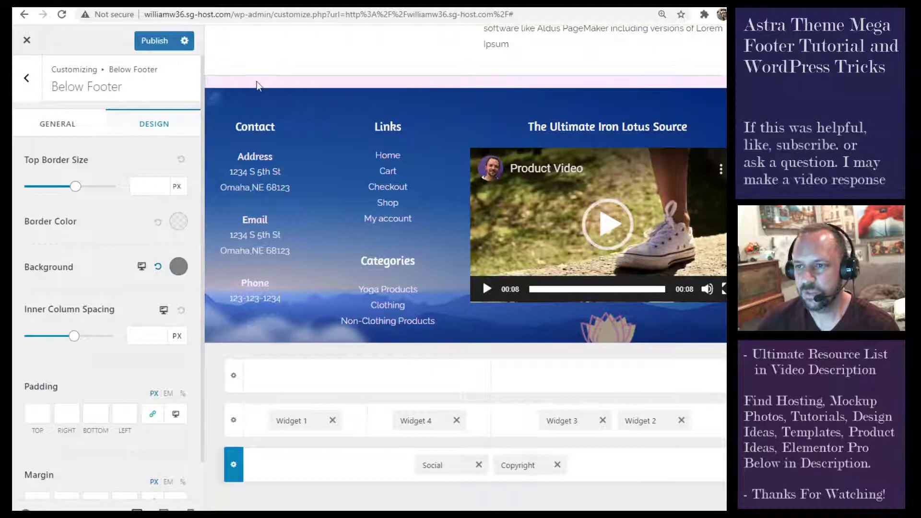
pyautogui.scroll(-3, 658, 246)
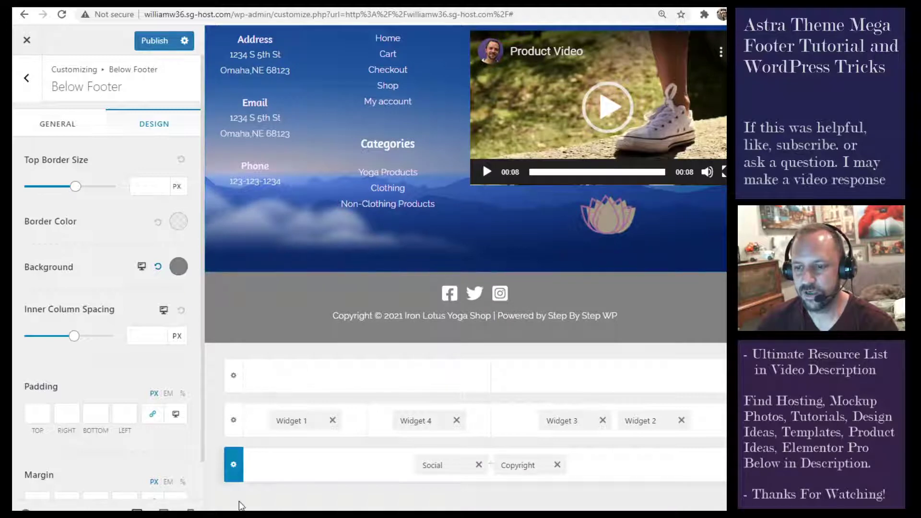
# - Examine the background image option in the Primary Footer row's design settings
pyautogui.scroll(3, 299, 406)
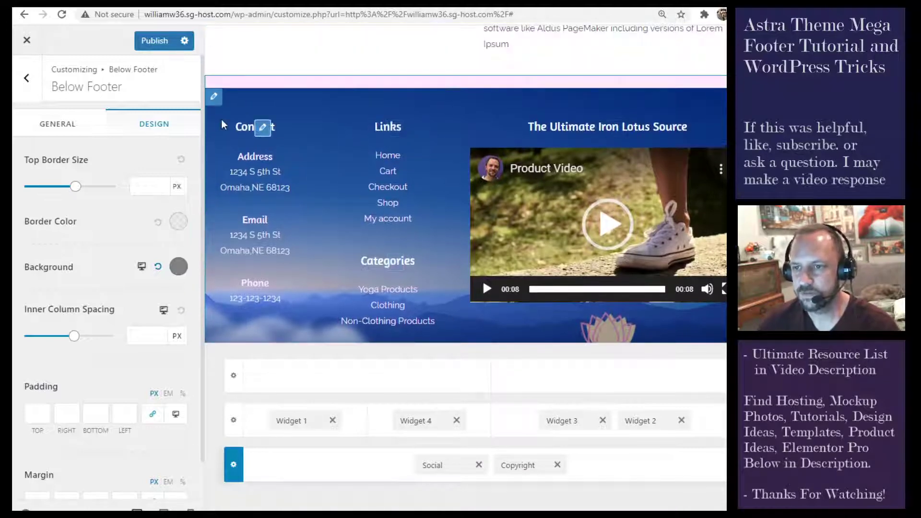
pyautogui.click(233, 420)
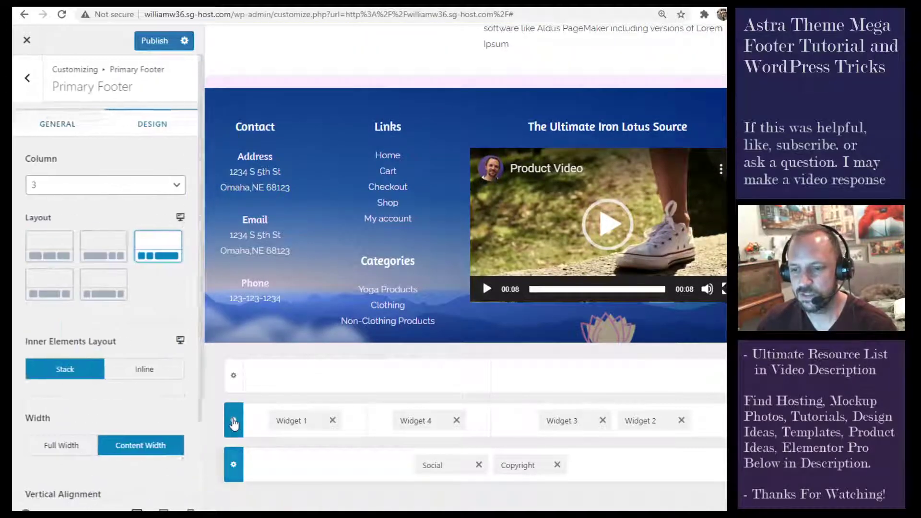
pyautogui.click(160, 131)
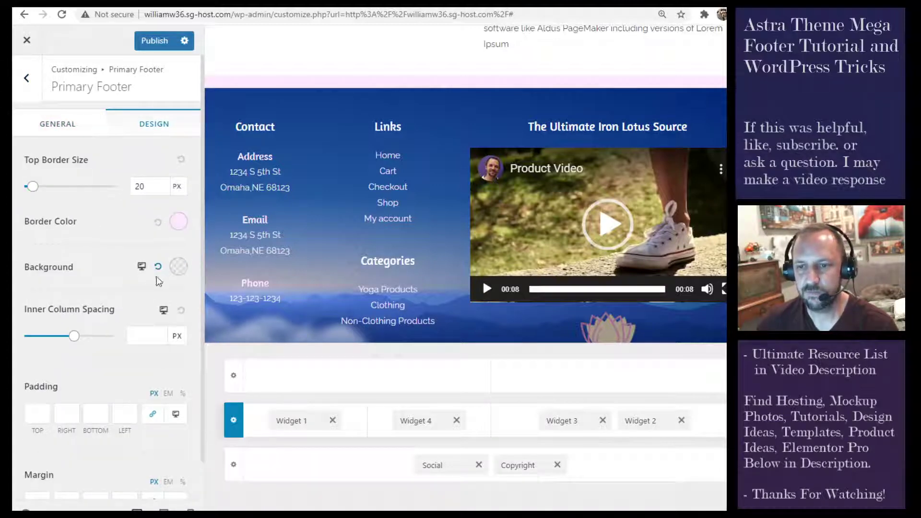
pyautogui.click(178, 267)
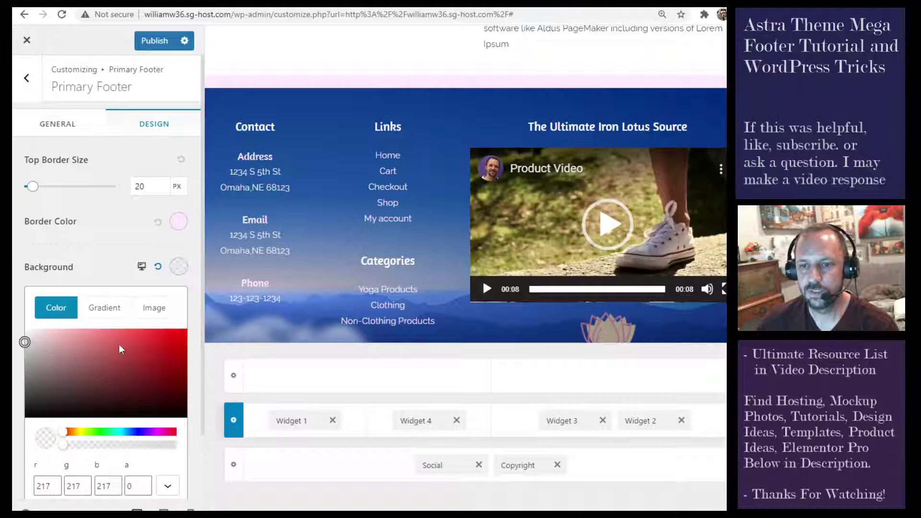
pyautogui.click(166, 312)
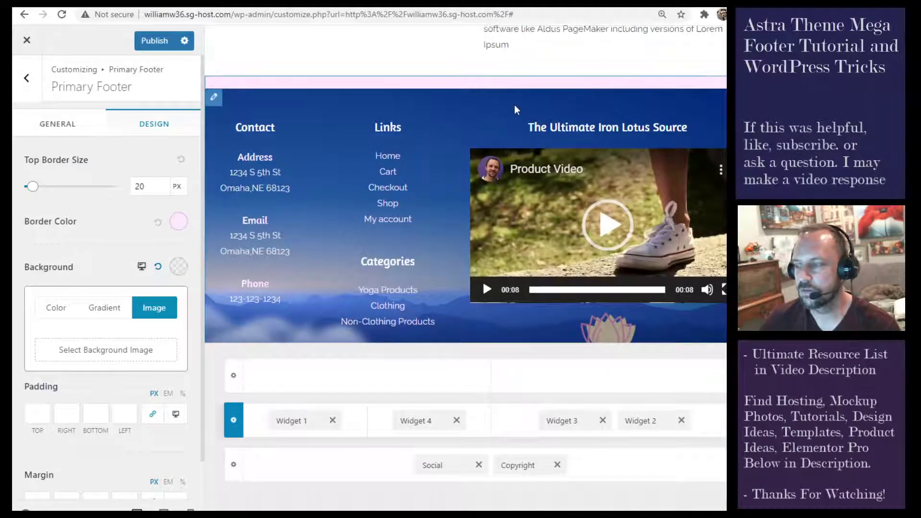
# - Set the Primary Footer row's top border size to 19 px and check the border in the preview
pyautogui.scroll(1, 419, 172)
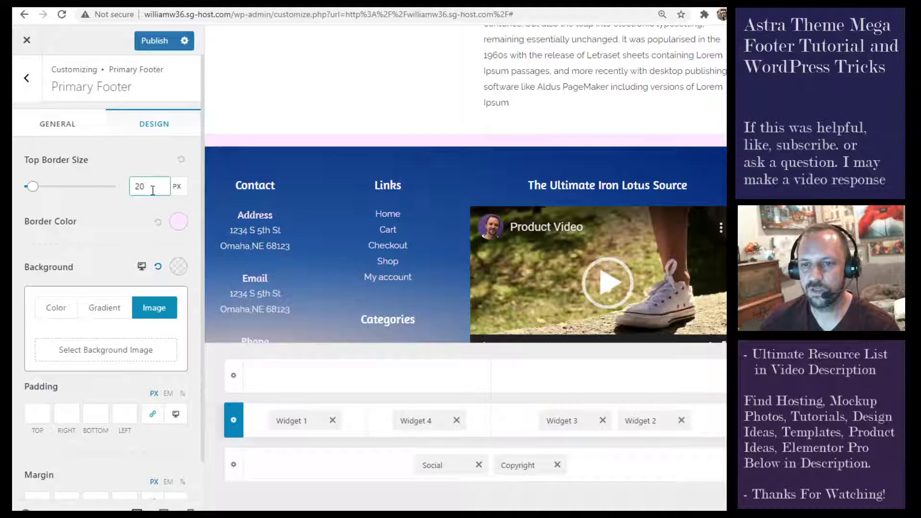
pyautogui.click(494, 144)
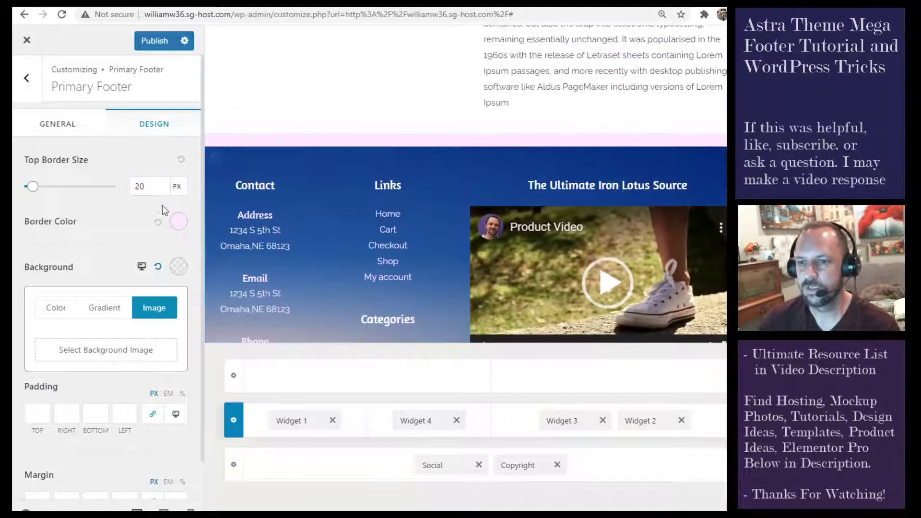
pyautogui.moveTo(32, 188)
pyautogui.mouseDown()
pyautogui.moveTo(43, 191)
pyautogui.moveTo(15, 193)
pyautogui.moveTo(28, 194)
pyautogui.mouseUp()
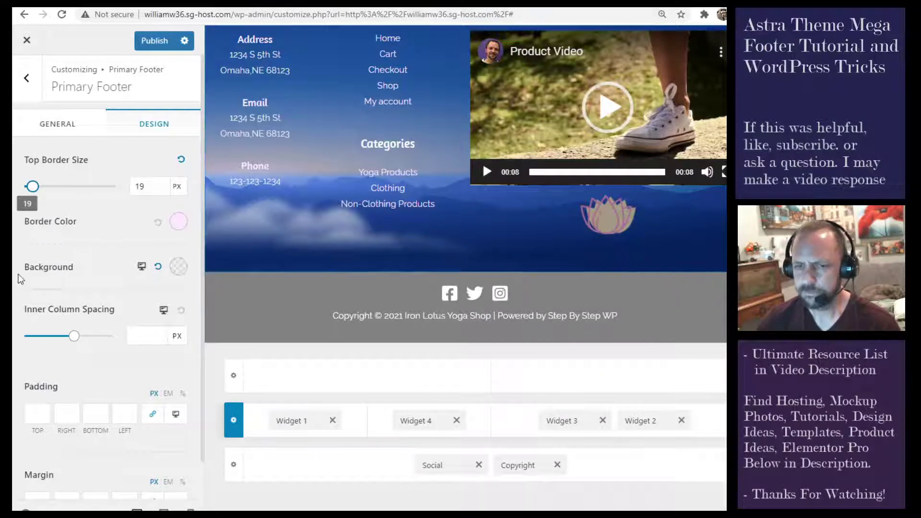
pyautogui.scroll(4, 371, 338)
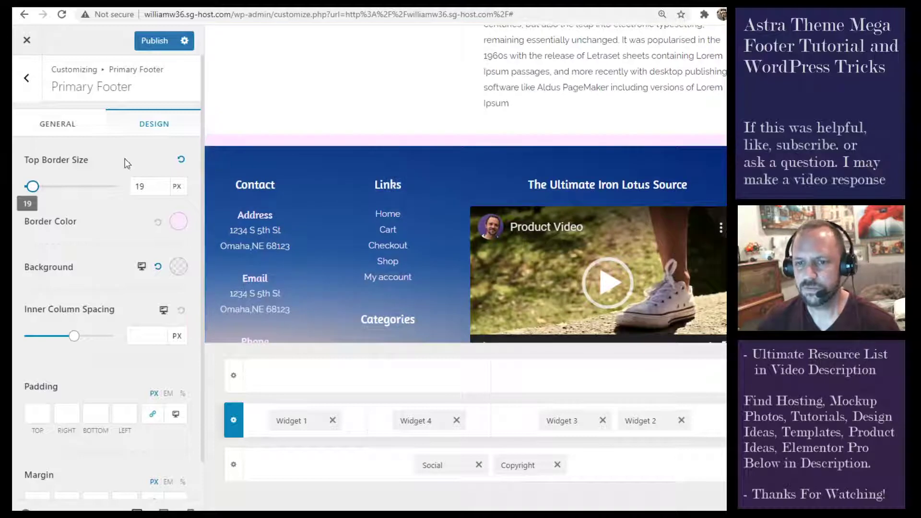
# - Set the Primary Footer row's background colour to a fully opaque grey, RGB 96, 96, 96, and check the whole footer preview
pyautogui.click(178, 267)
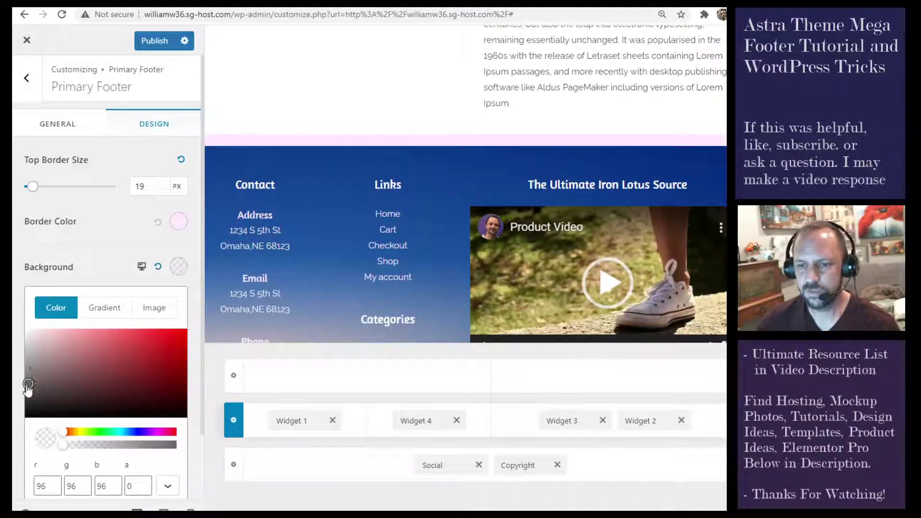
pyautogui.click(177, 267)
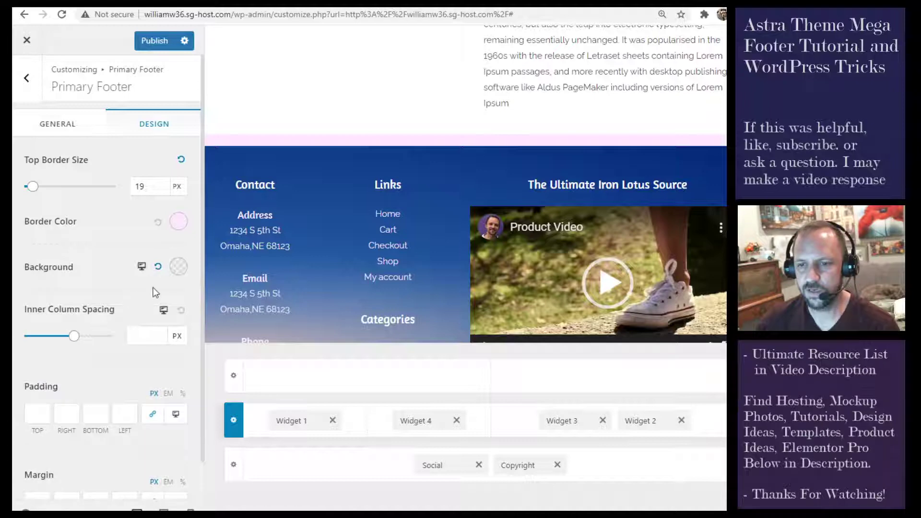
pyautogui.click(179, 267)
pyautogui.moveTo(58, 449); pyautogui.dragTo(200, 455)
pyautogui.click(177, 267)
pyautogui.scroll(-1, 178, 267)
pyautogui.scroll(-4, 460, 250)
pyautogui.scroll(4, 547, 219)
pyautogui.scroll(-2, 547, 218)
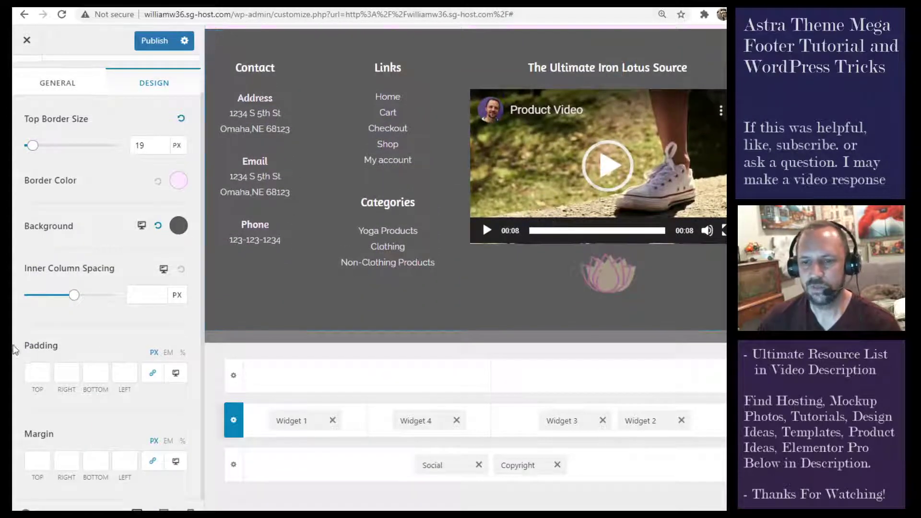
# - Darken the Primary Footer row's background to a charcoal grey and compare it with the Below Footer row
pyautogui.click(179, 226)
pyautogui.moveTo(25, 347); pyautogui.dragTo(24, 356)
pyautogui.click(18, 358)
pyautogui.scroll(-2, 518, 292)
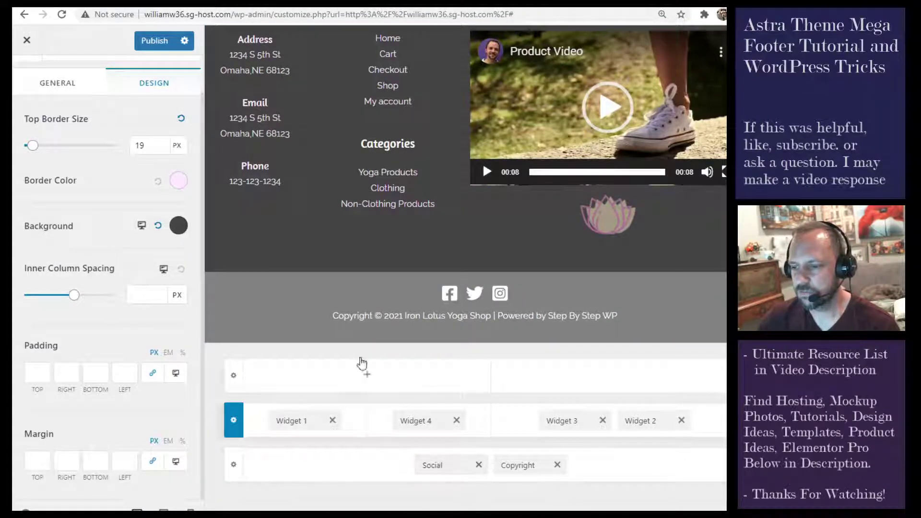
# - Examine the Social icons' design settings and the elements that can be added to the Above Footer and Below Footer rows
pyautogui.click(368, 377)
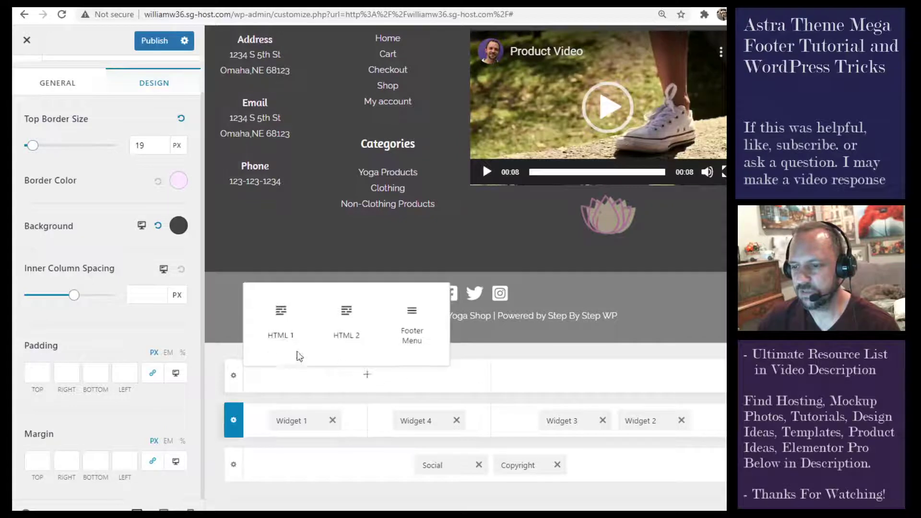
pyautogui.click(450, 463)
pyautogui.click(450, 462)
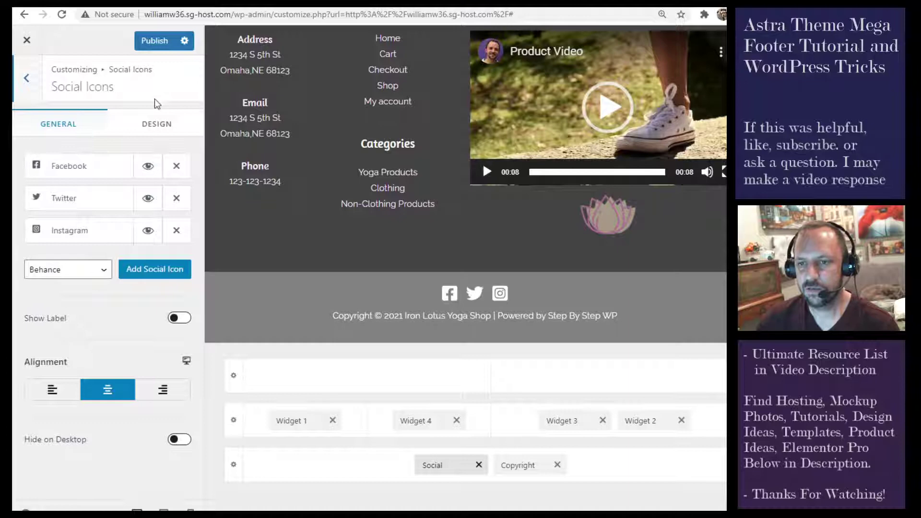
pyautogui.click(157, 124)
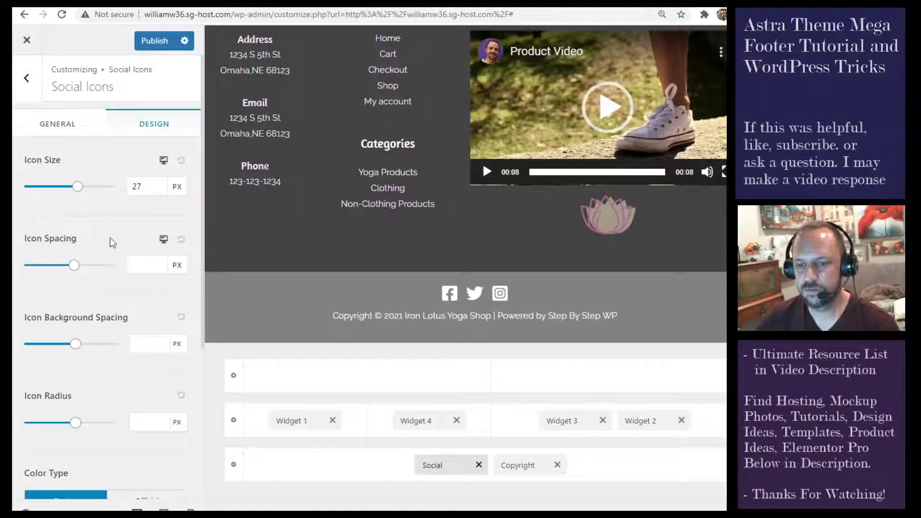
pyautogui.scroll(-5, 123, 367)
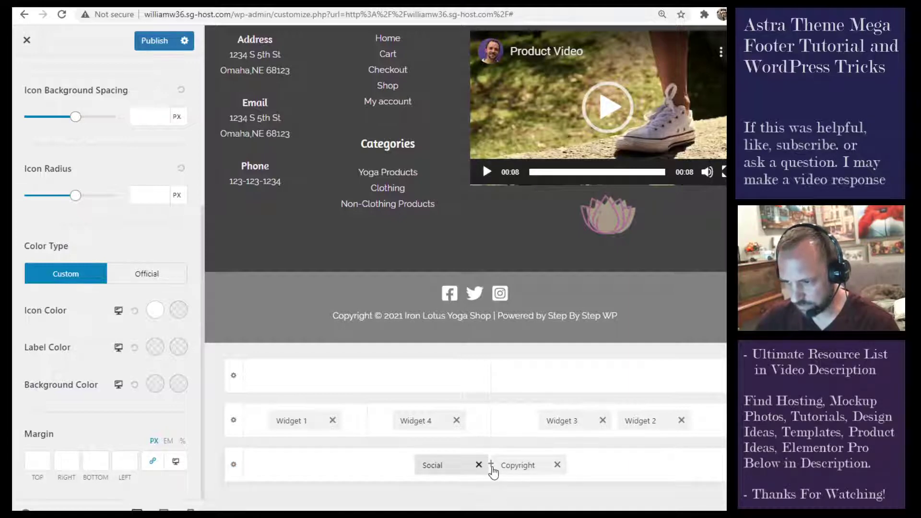
pyautogui.click(491, 465)
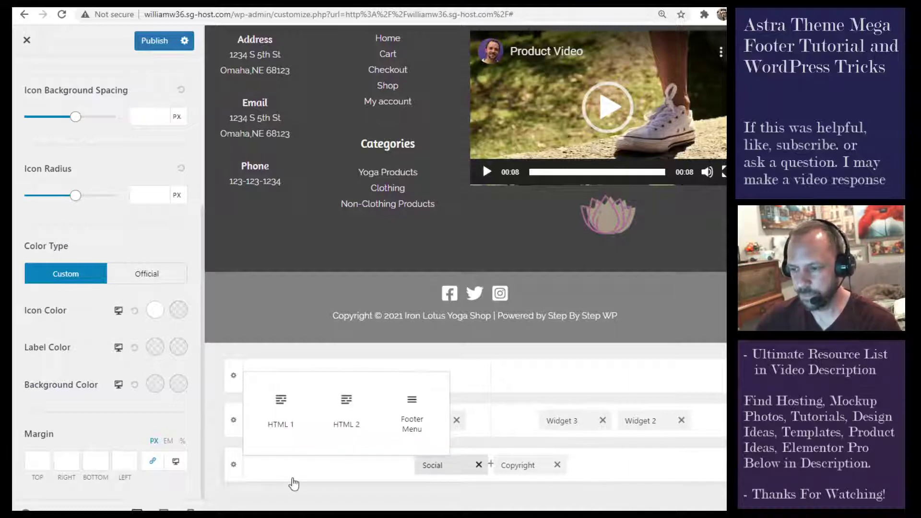
pyautogui.click(330, 470)
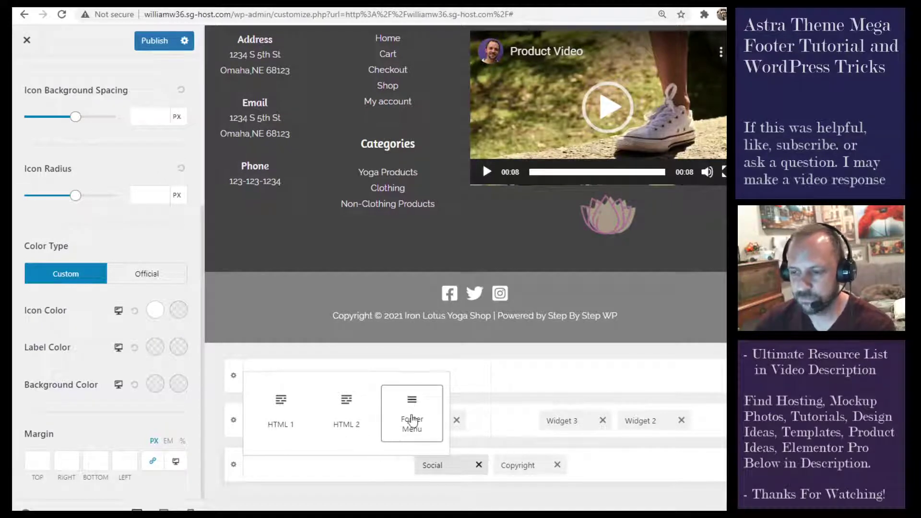
# - Create a new menu named FooterMenu in the customizer's Menus section and assign it to the Footer Menu location
pyautogui.scroll(5, 96, 153)
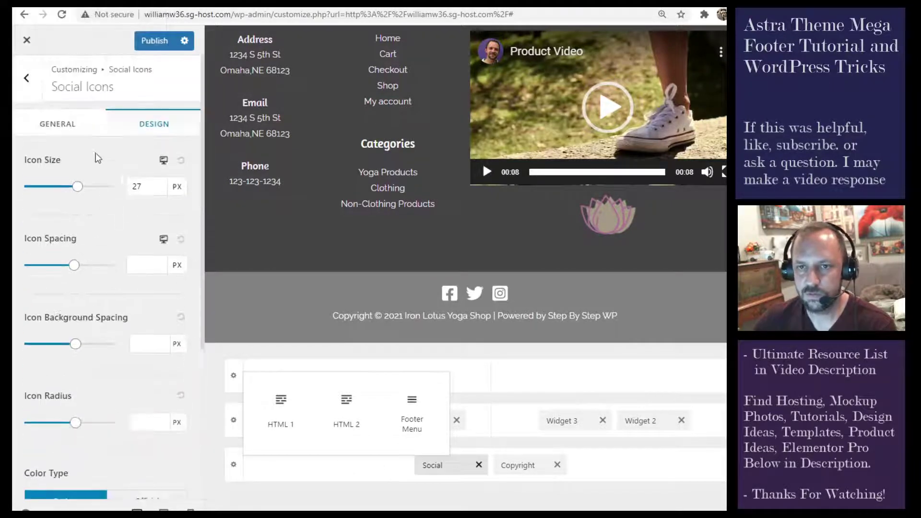
pyautogui.click(28, 86)
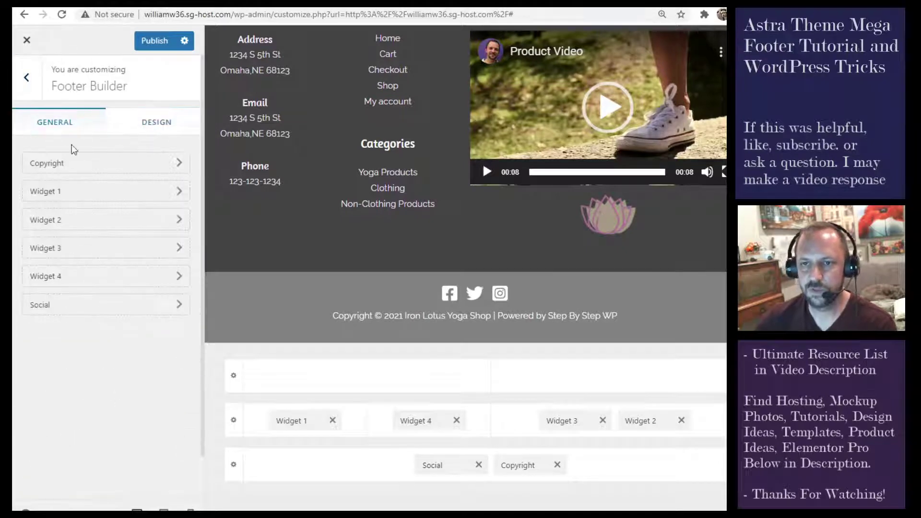
pyautogui.click(26, 77)
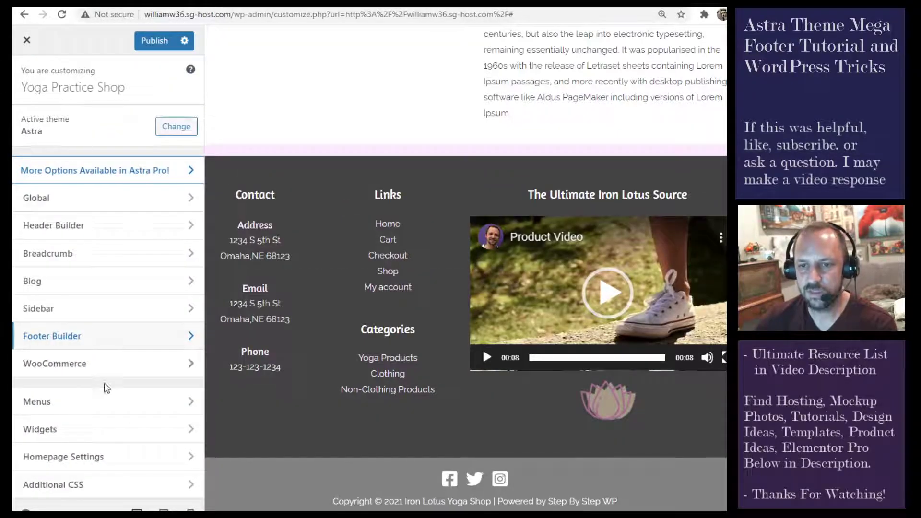
pyautogui.click(83, 408)
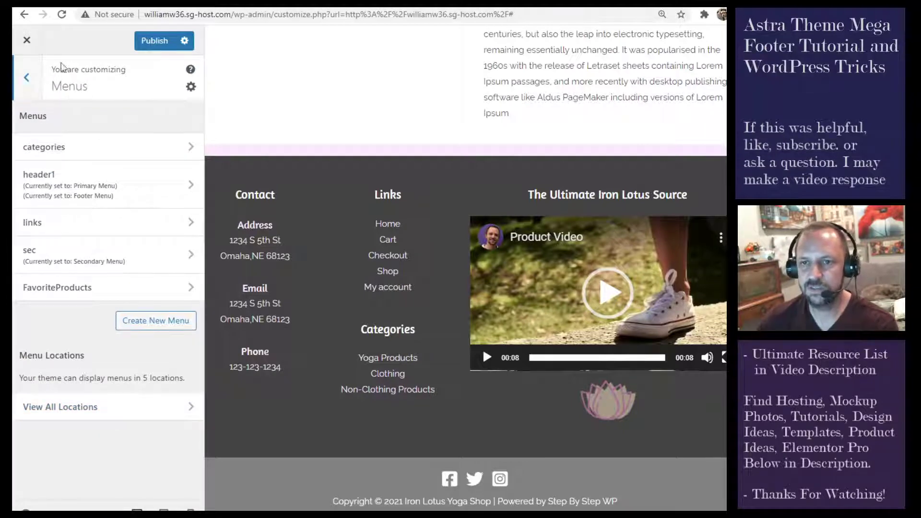
pyautogui.click(151, 322)
pyautogui.click(63, 163)
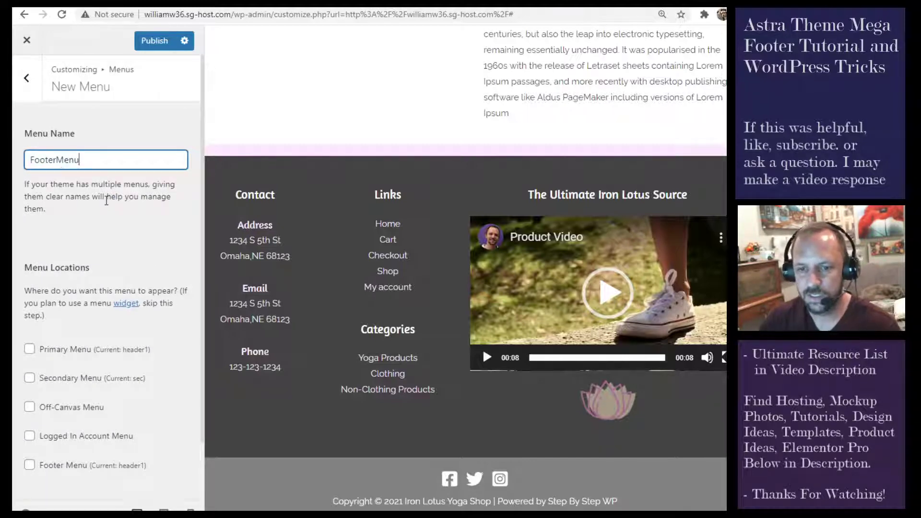
pyautogui.scroll(-2, 96, 268)
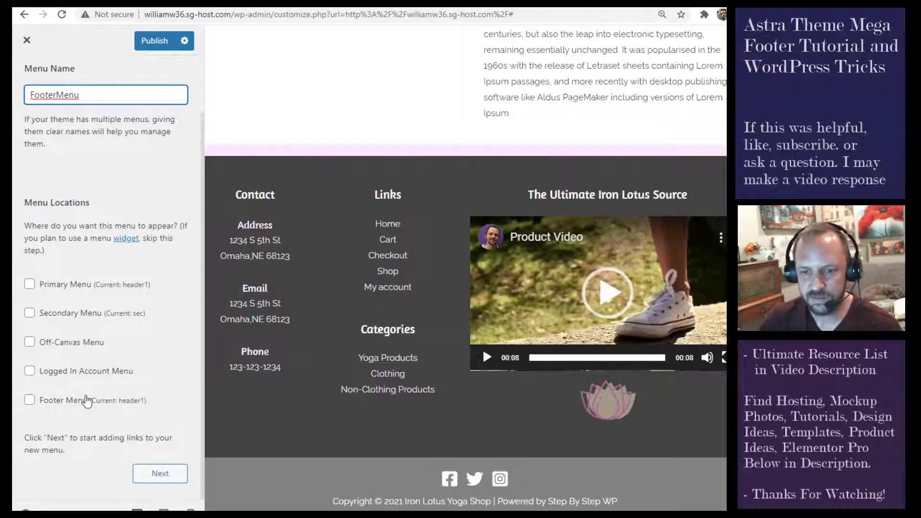
pyautogui.click(30, 403)
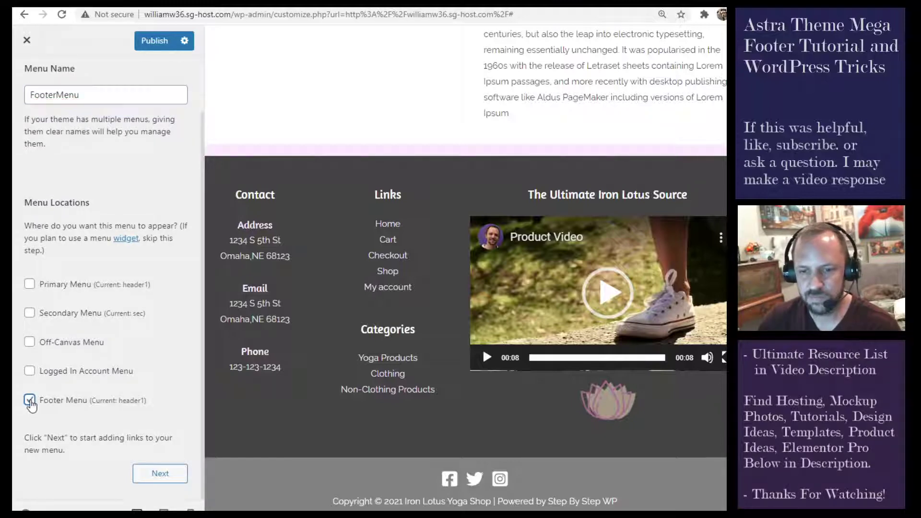
pyautogui.click(172, 477)
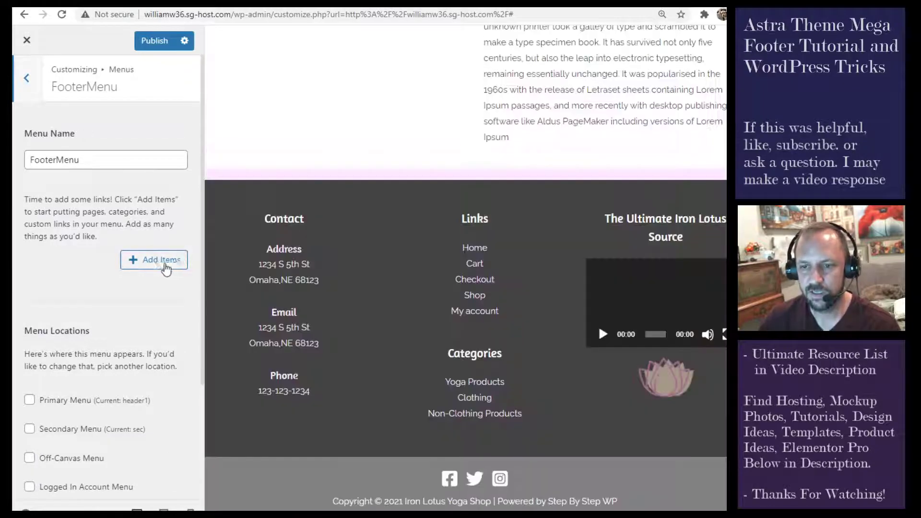
# - Add Sample Page from the site's pages as an item of FooterMenu
pyautogui.click(160, 262)
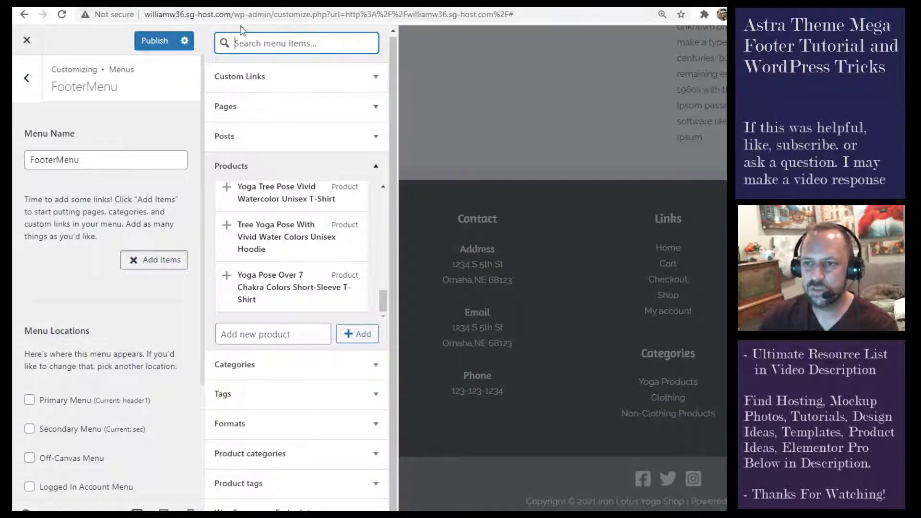
pyautogui.click(259, 112)
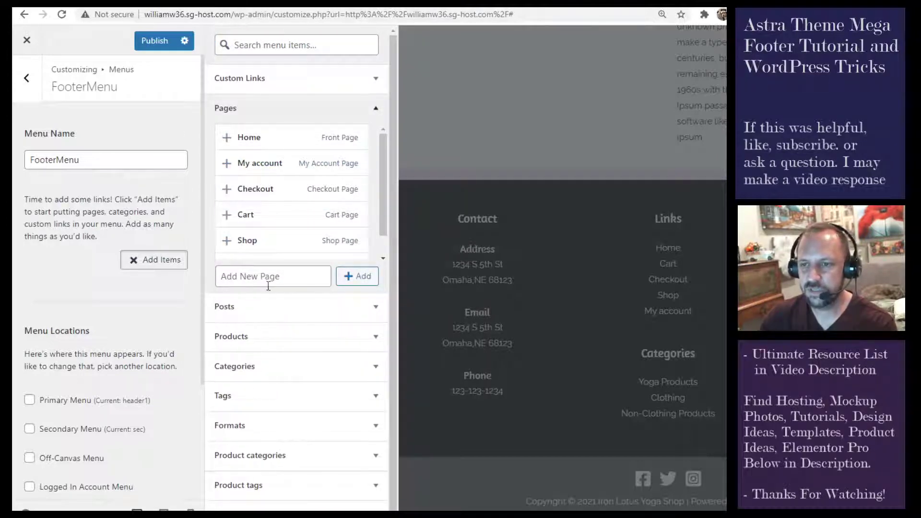
pyautogui.scroll(-1, 286, 189)
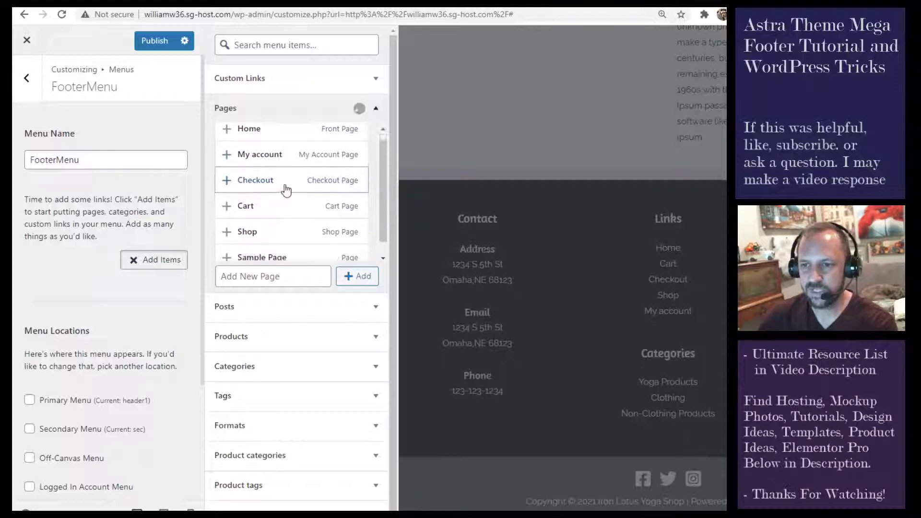
pyautogui.scroll(1, 278, 216)
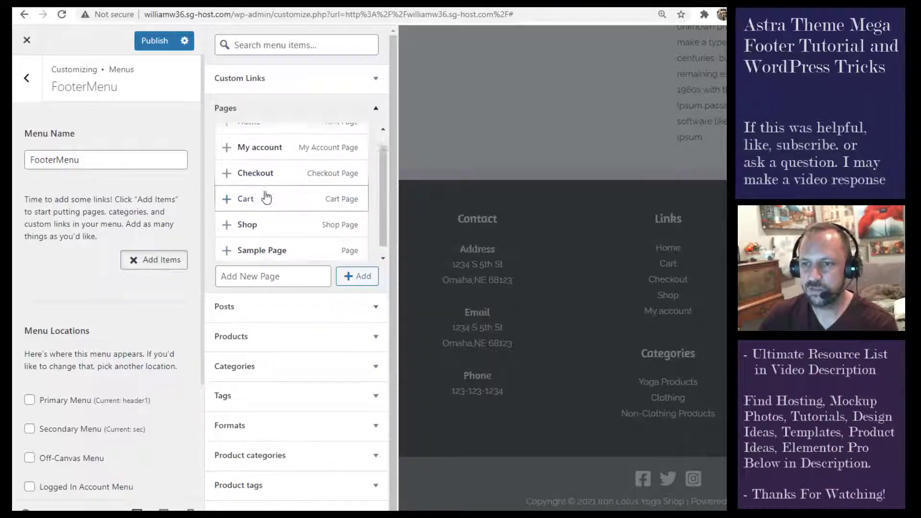
pyautogui.scroll(-1, 287, 170)
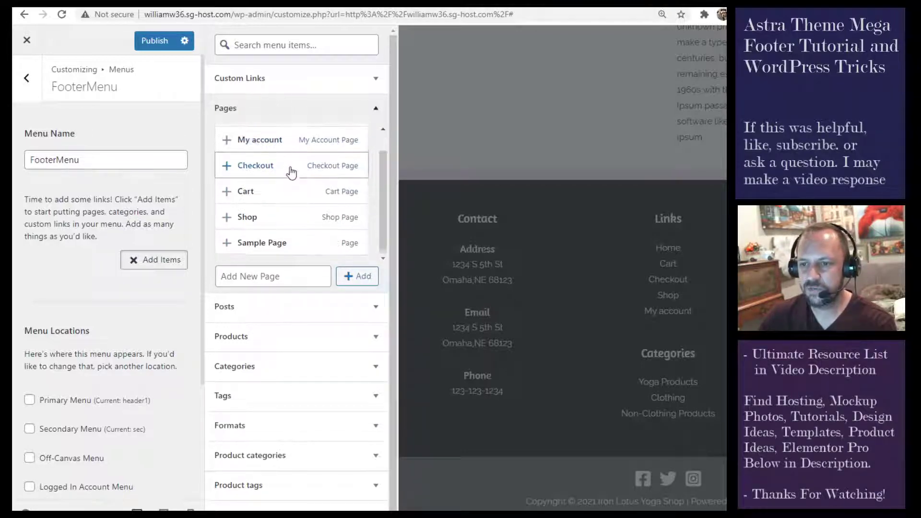
pyautogui.click(228, 242)
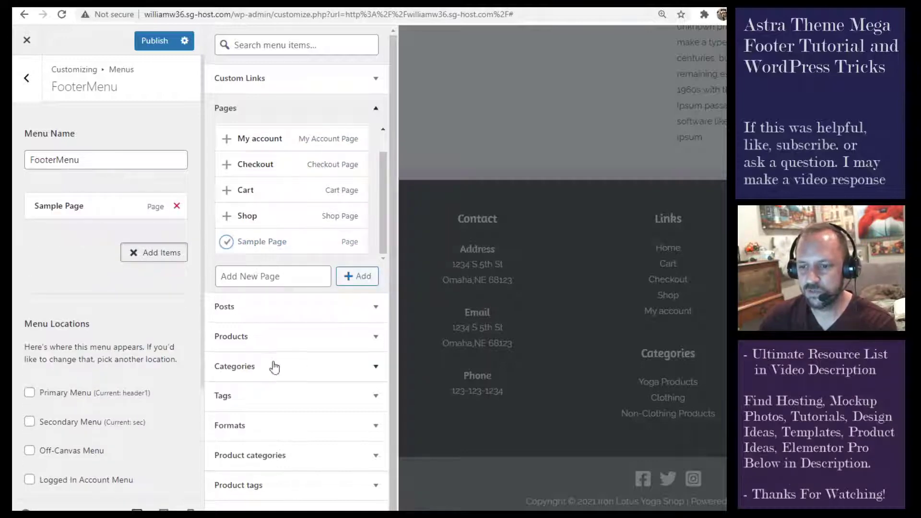
# - Add a custom link named Privacy with the URL # to FooterMenu
pyautogui.scroll(1, 312, 192)
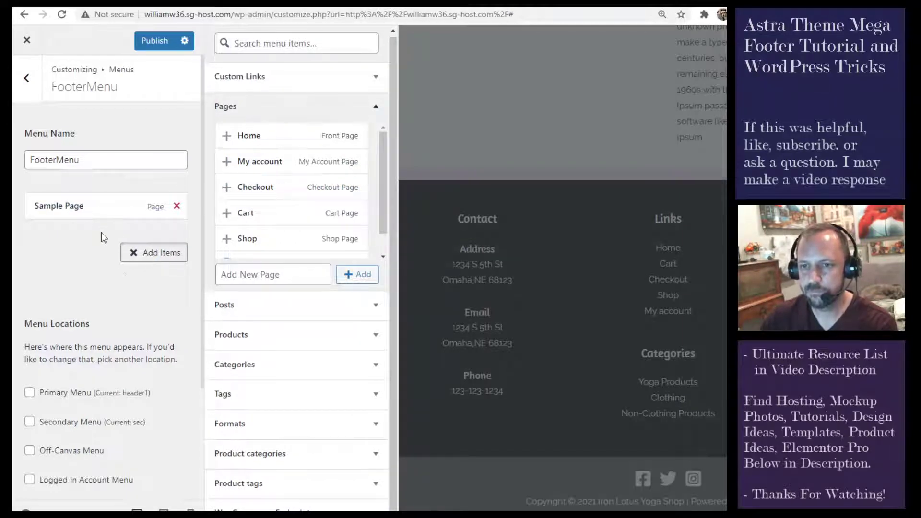
pyautogui.click(288, 76)
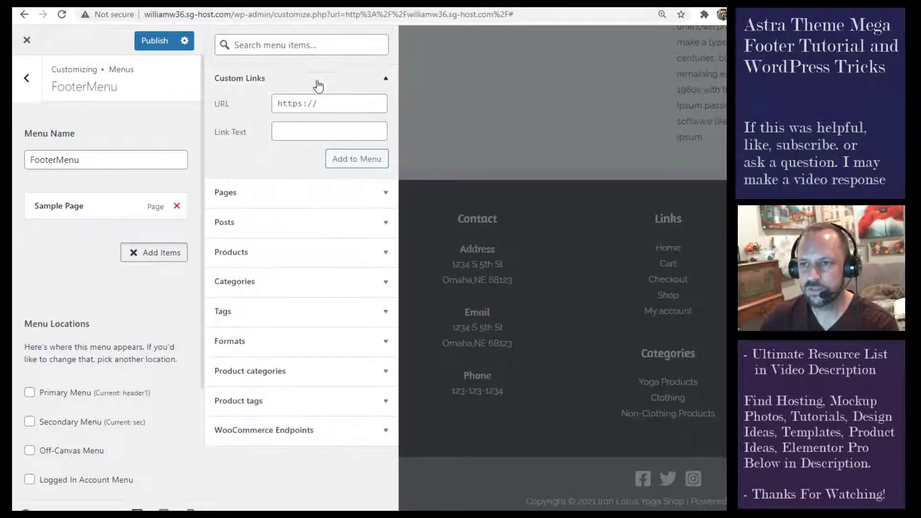
pyautogui.click(329, 98)
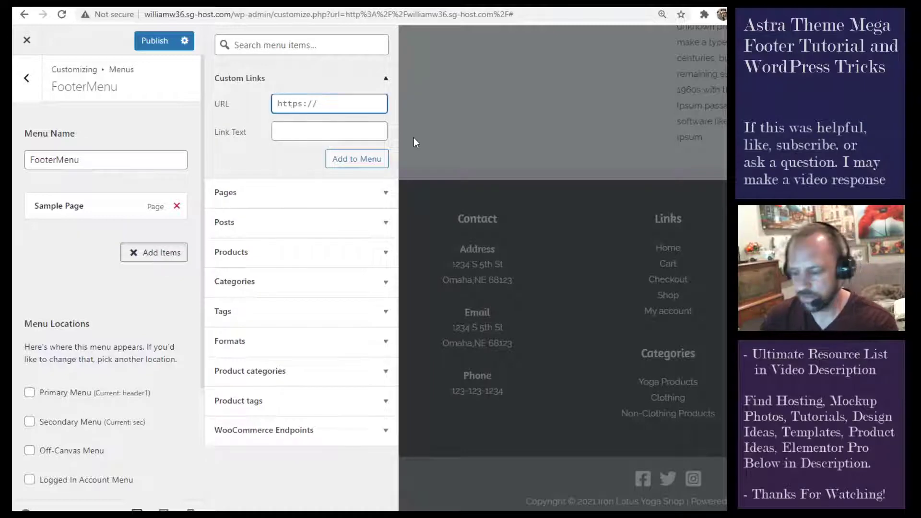
pyautogui.hotkey('ctrl', 'a')
pyautogui.write('#')
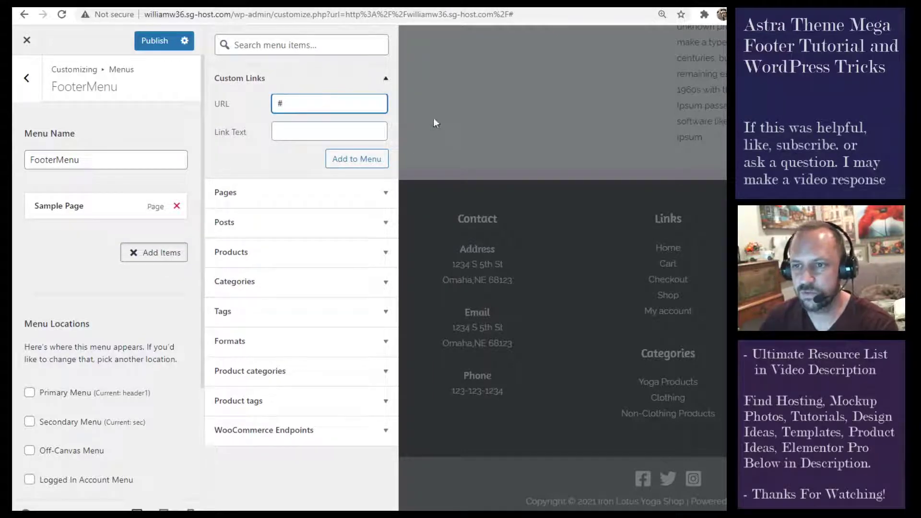
pyautogui.click(303, 140)
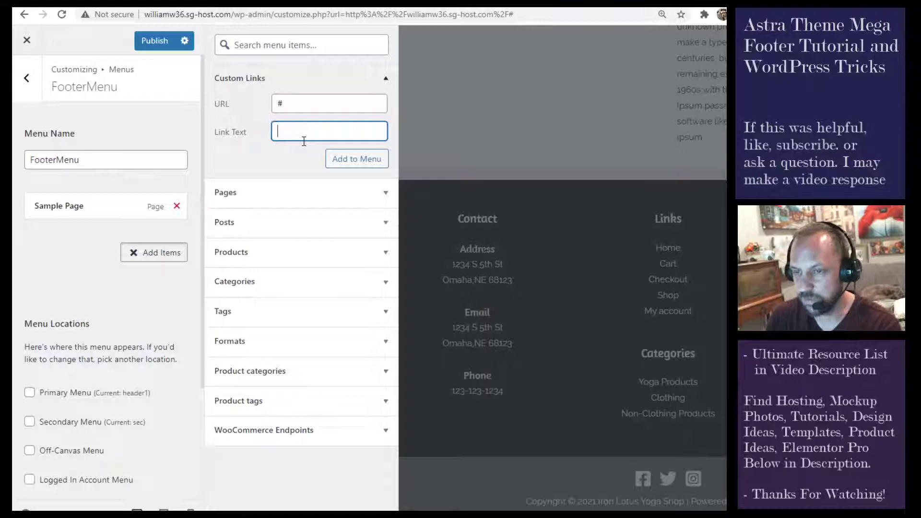
pyautogui.write('Privacy')
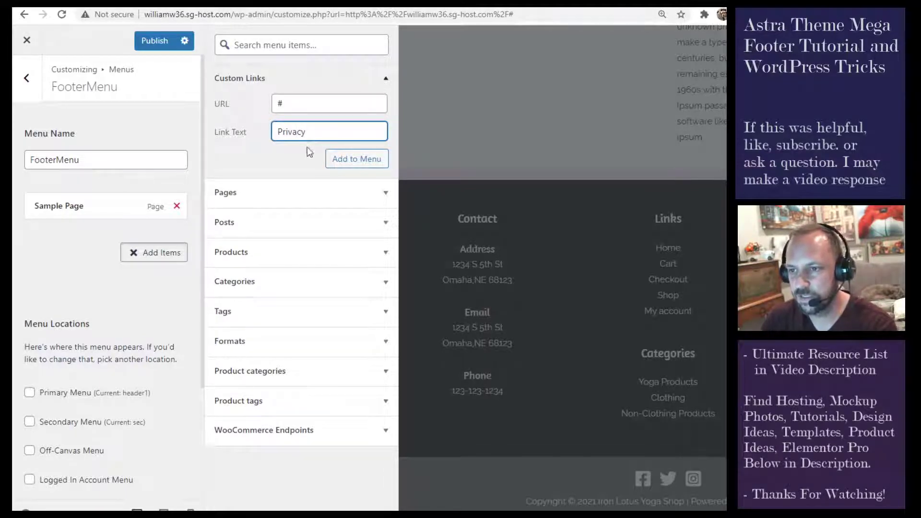
pyautogui.click(364, 157)
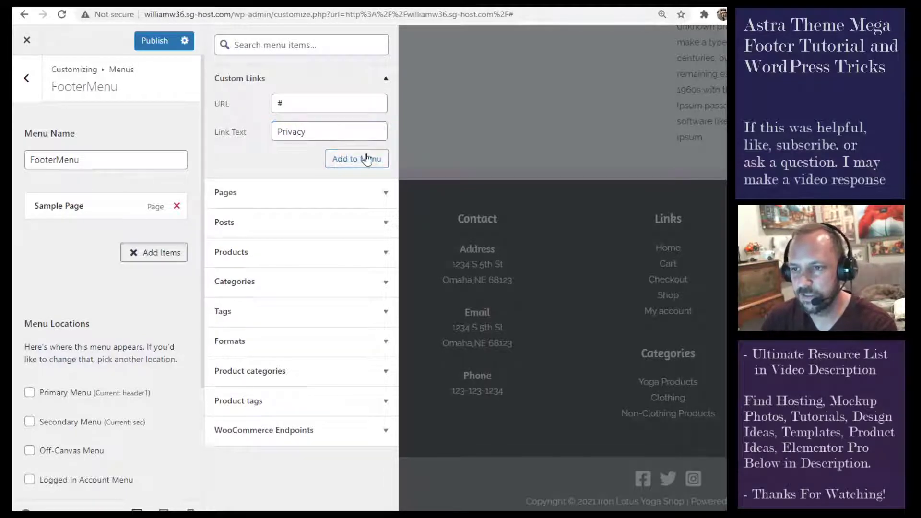
# - Add a custom link named Terms and Conditions with the URL # to FooterMenu
pyautogui.click(361, 102)
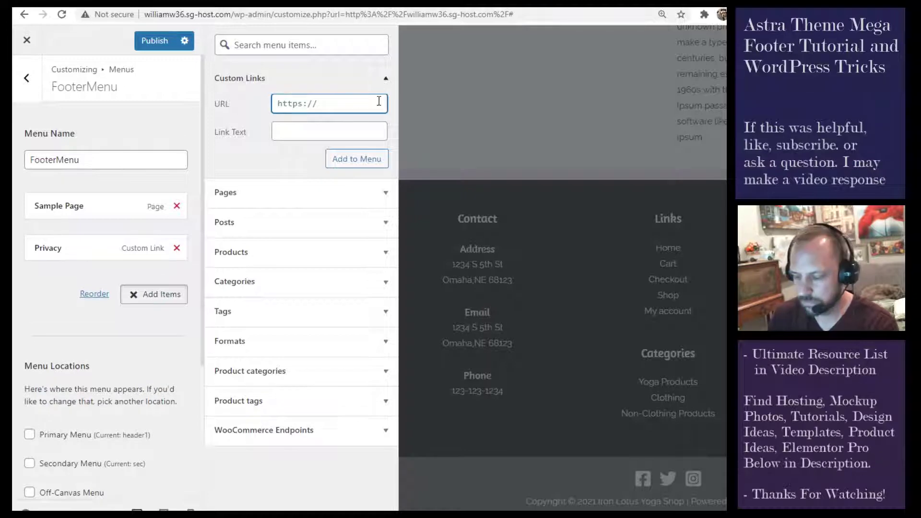
pyautogui.press('Tab')
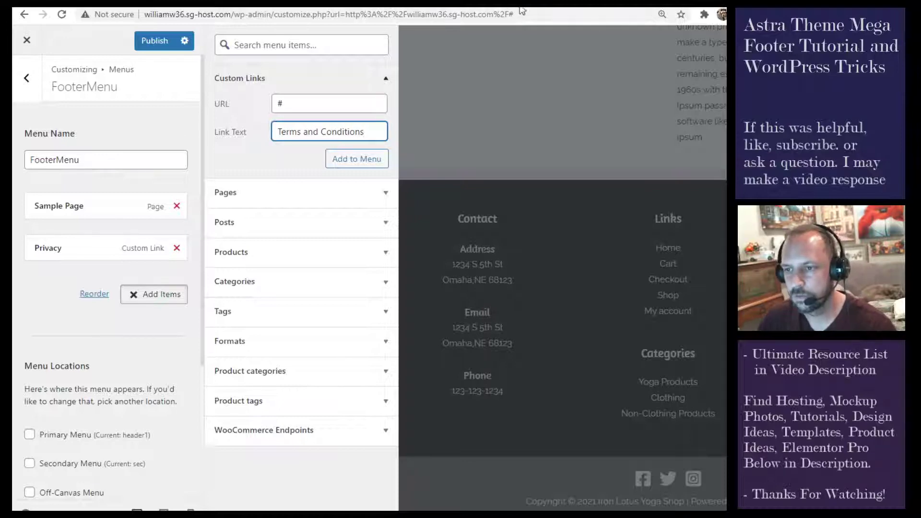
pyautogui.click(347, 159)
# - Add a custom link named Returns with the URL # to FooterMenu and publish the menu changes
pyautogui.click(342, 101)
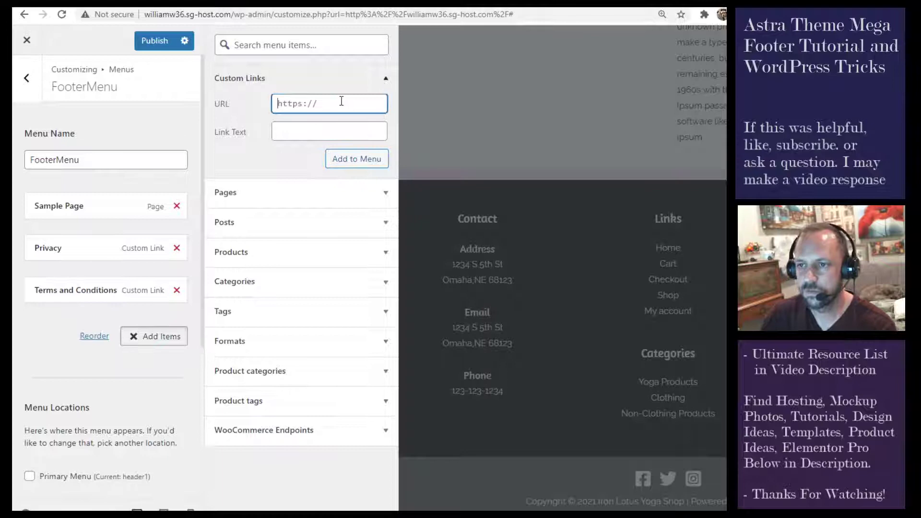
pyautogui.write('Returns')
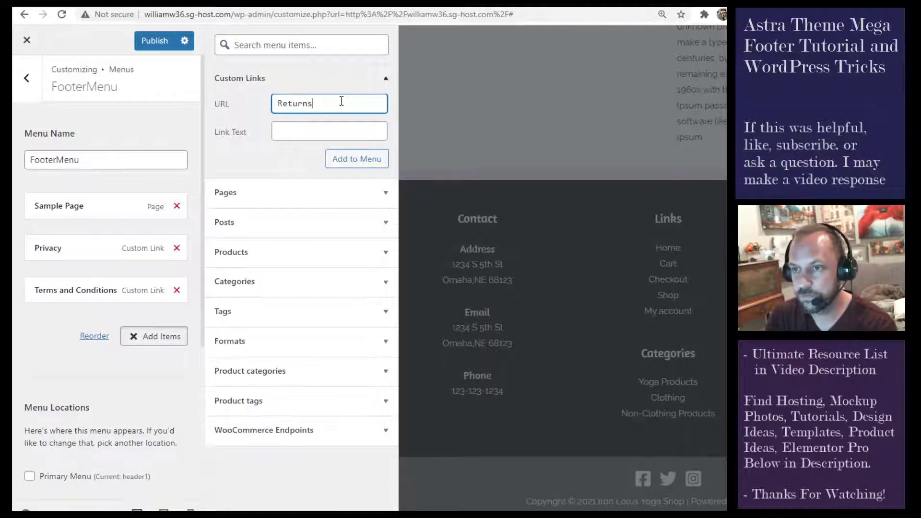
pyautogui.moveTo(315, 103); pyautogui.dragTo(264, 100)
pyautogui.hotkey('ctrl', 'c')
pyautogui.click(288, 127)
pyautogui.hotkey('ctrl', 'v')
pyautogui.moveTo(327, 105); pyautogui.dragTo(252, 113)
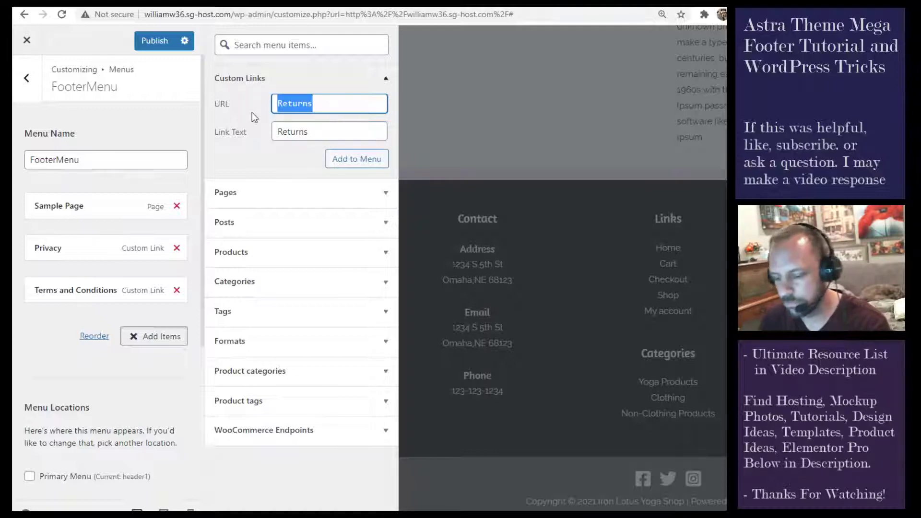
pyautogui.write('#')
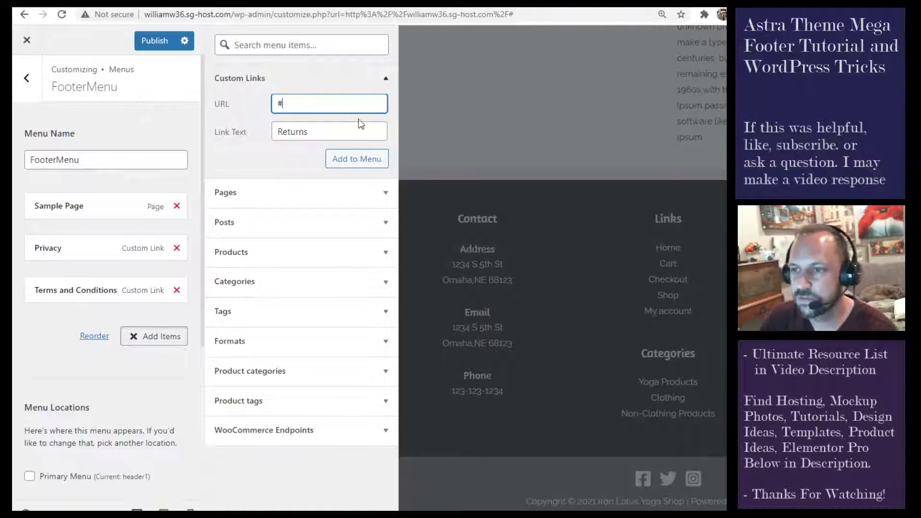
pyautogui.click(376, 163)
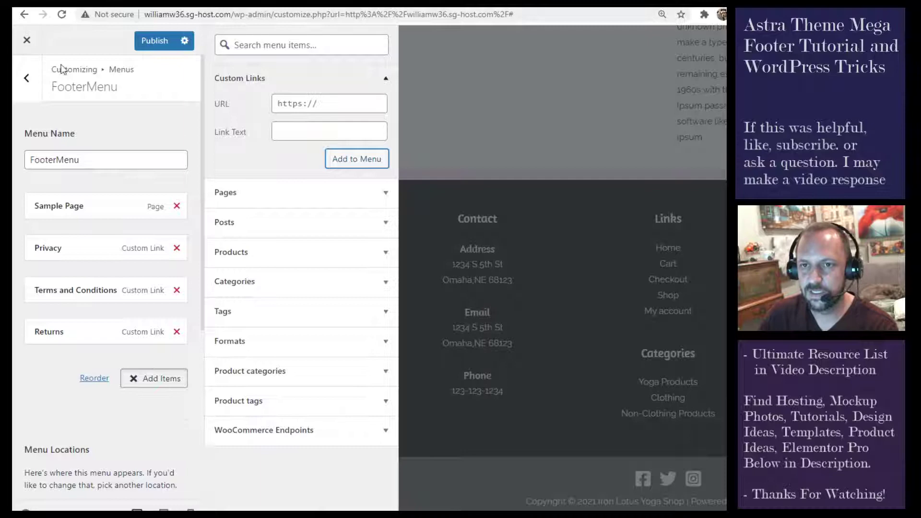
pyautogui.click(30, 94)
pyautogui.click(155, 40)
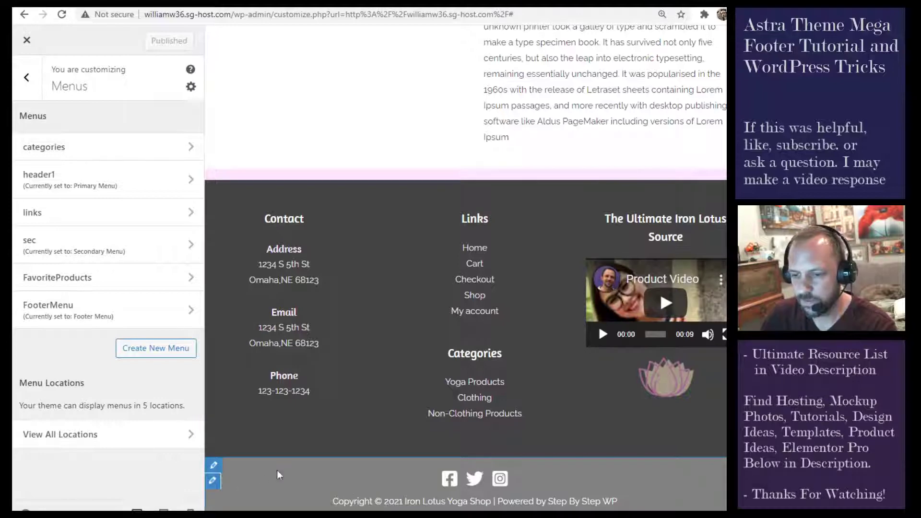
# - Add the Footer Menu element after Copyright in the Below Footer row
pyautogui.click(212, 466)
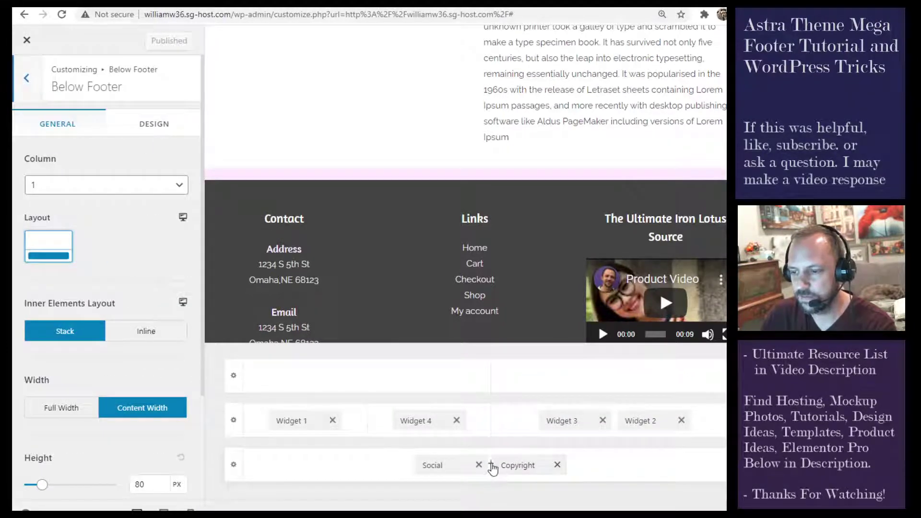
pyautogui.click(493, 466)
pyautogui.click(415, 402)
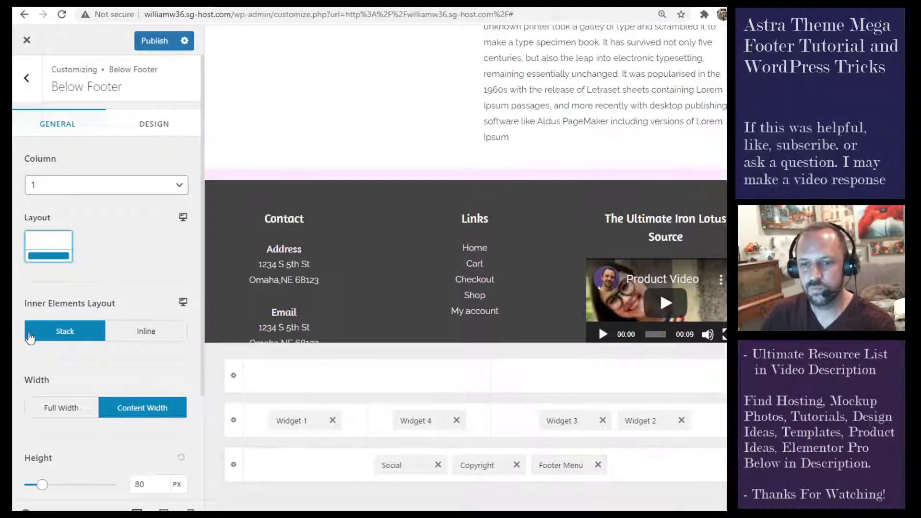
# - Set the Below Footer row's inner elements layout to Inline and publish the change
pyautogui.scroll(-5, 377, 286)
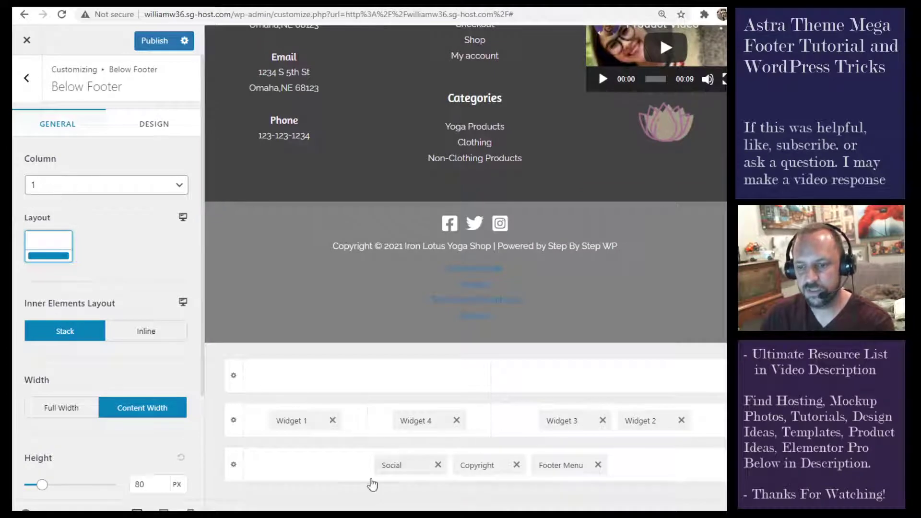
pyautogui.click(155, 331)
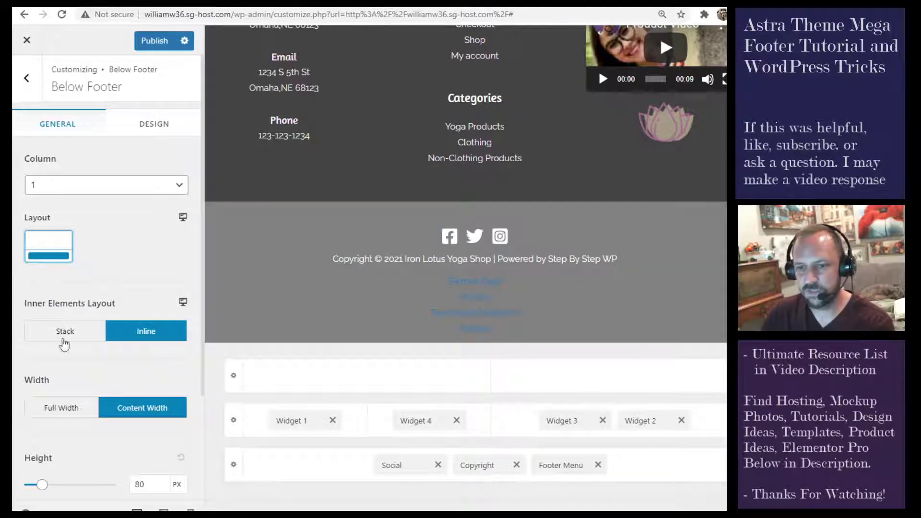
pyautogui.click(148, 43)
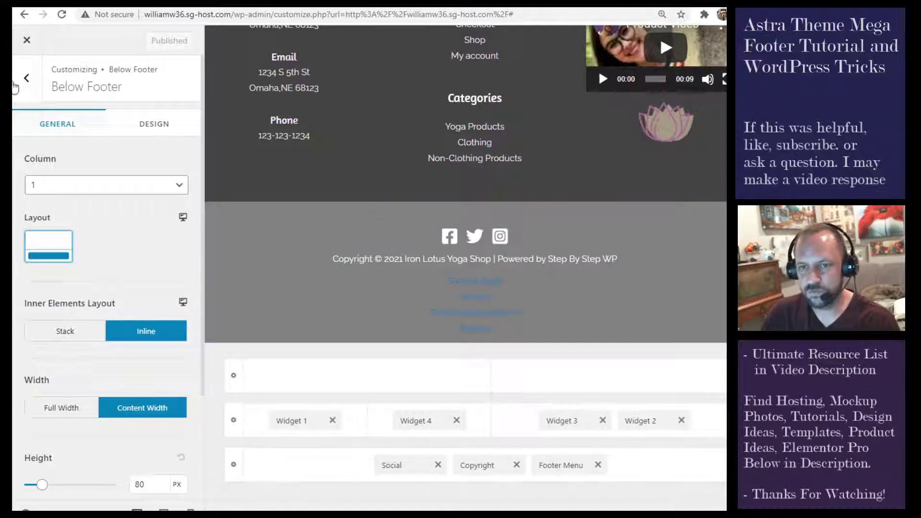
# - Check the column counts available for the Below Footer row, keep 1, and review the whole footer in the preview
pyautogui.click(88, 185)
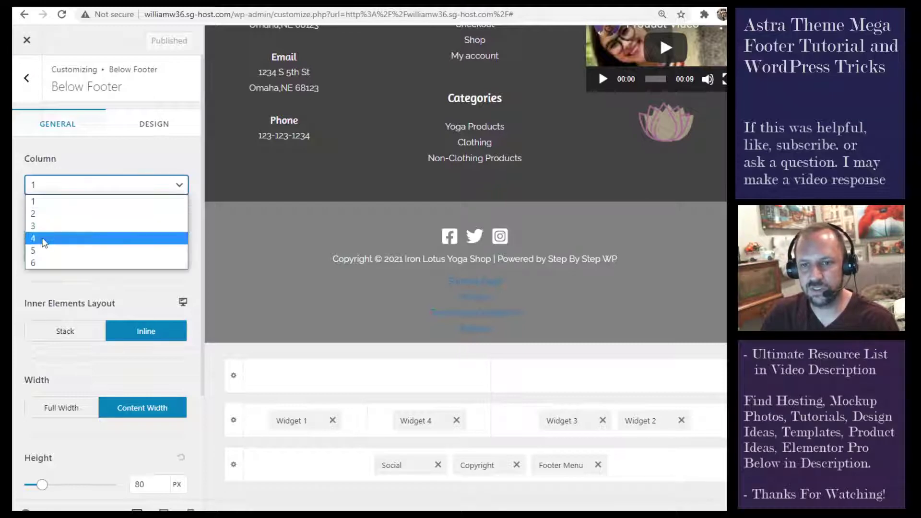
pyautogui.click(57, 202)
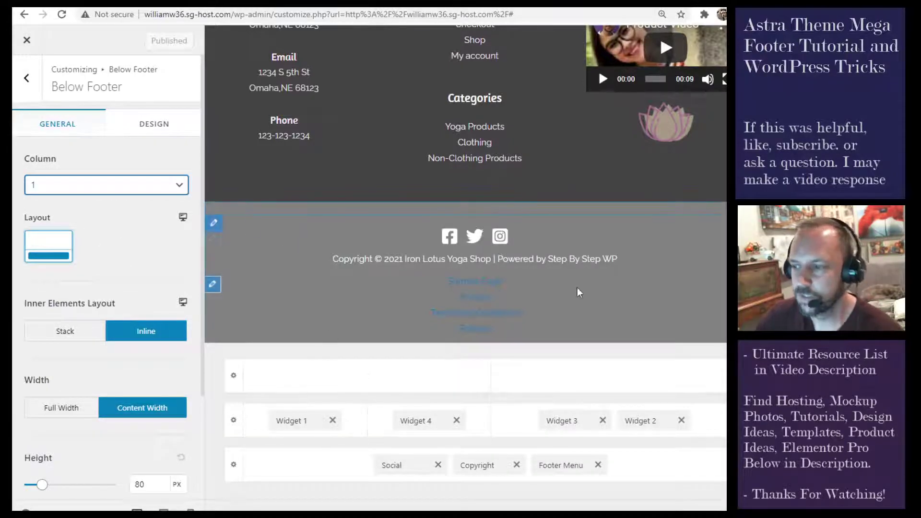
pyautogui.scroll(10, 579, 290)
pyautogui.scroll(-8, 660, 192)
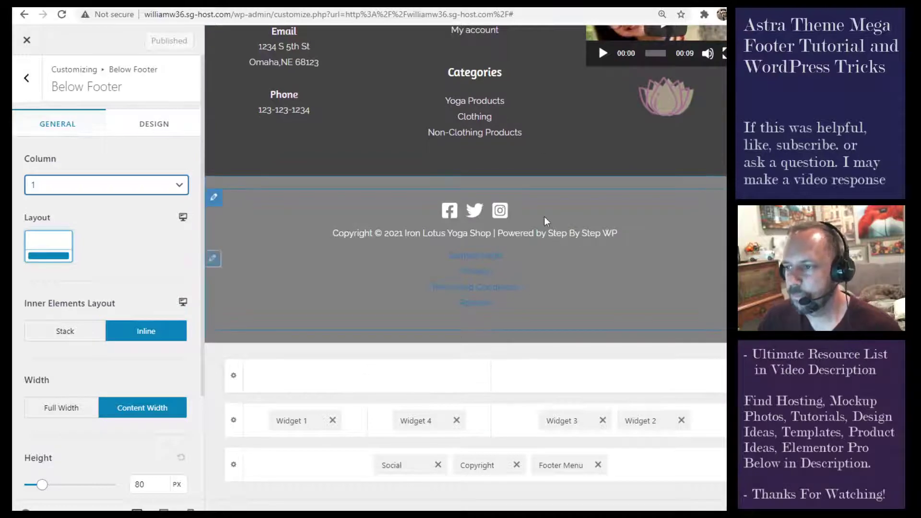
pyautogui.scroll(4, 544, 217)
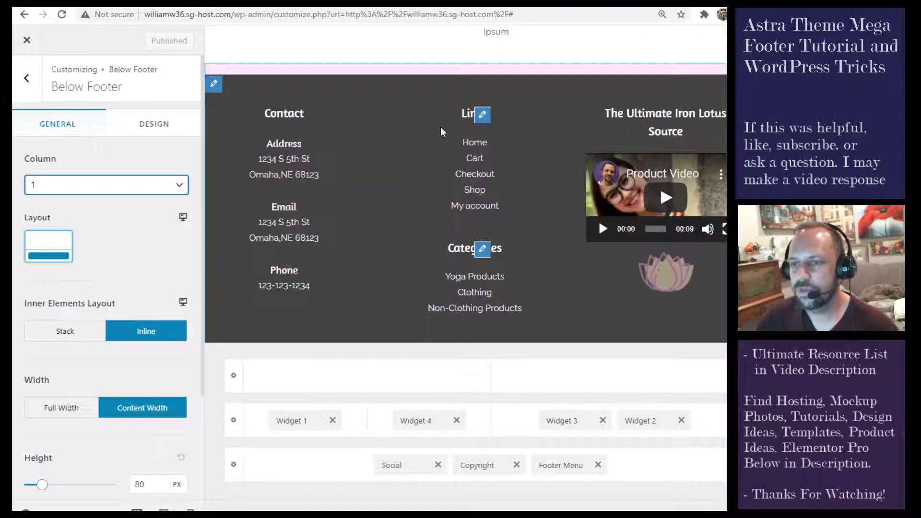